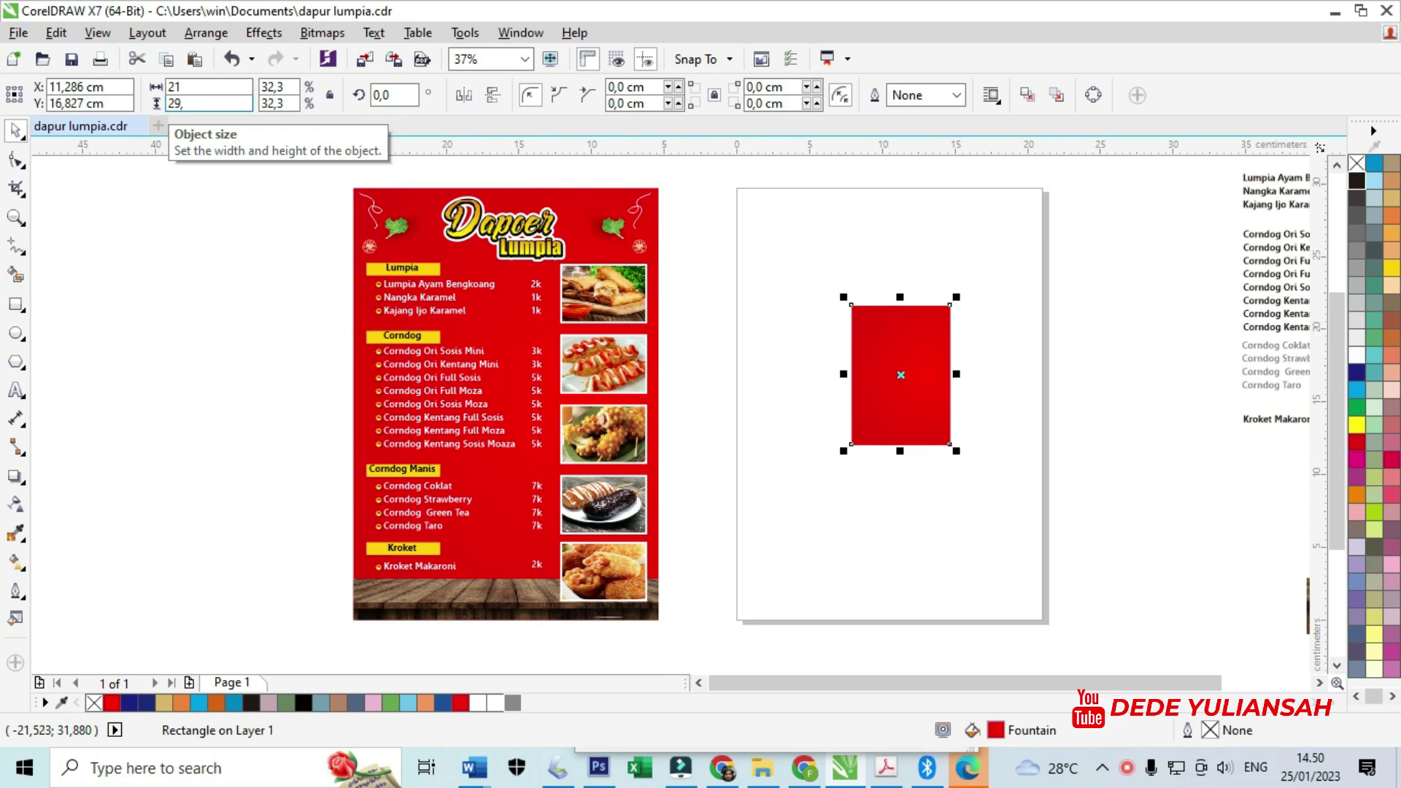
# Set the red rectangle's size to 21 × 29.7 cm and centre it on the page
pyautogui.press('Return')
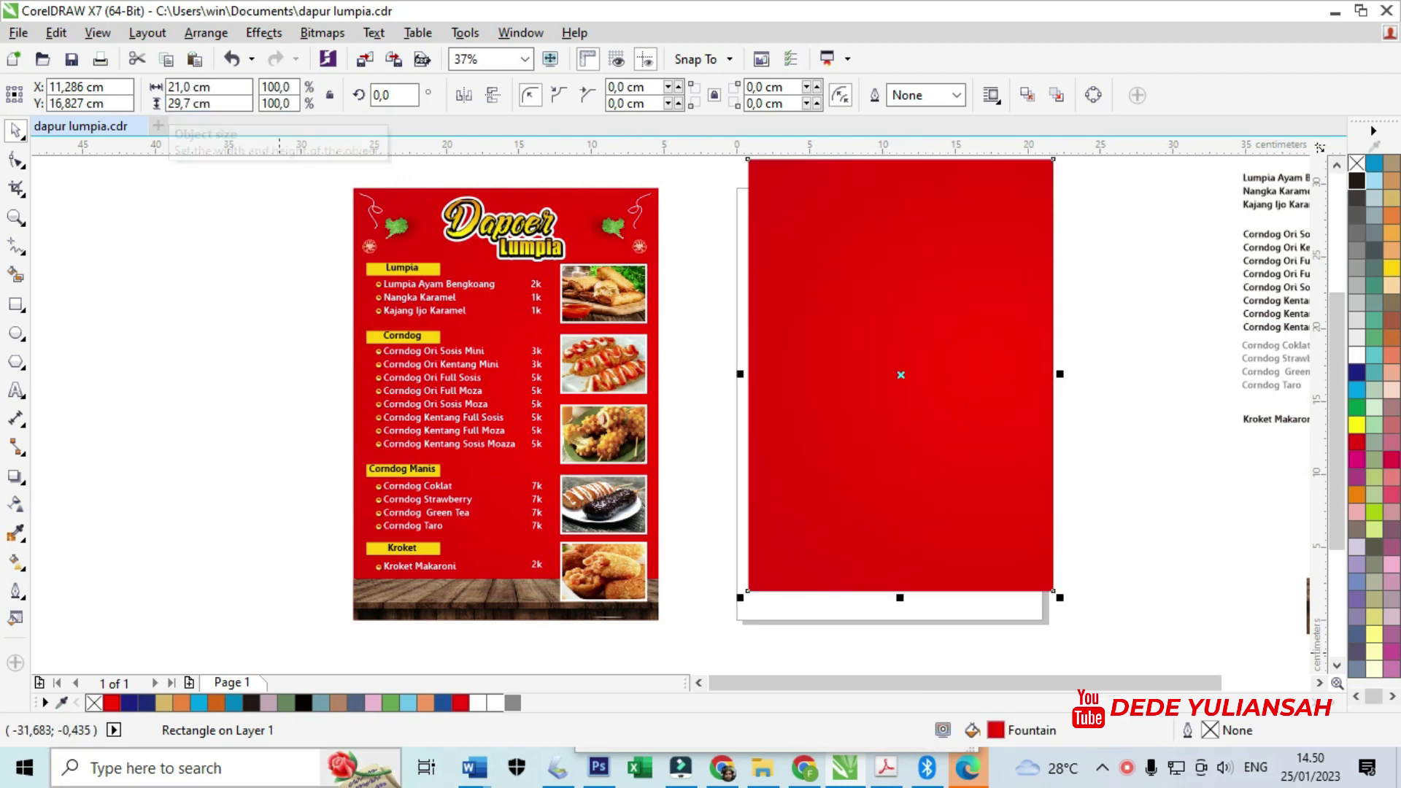
pyautogui.press('p')
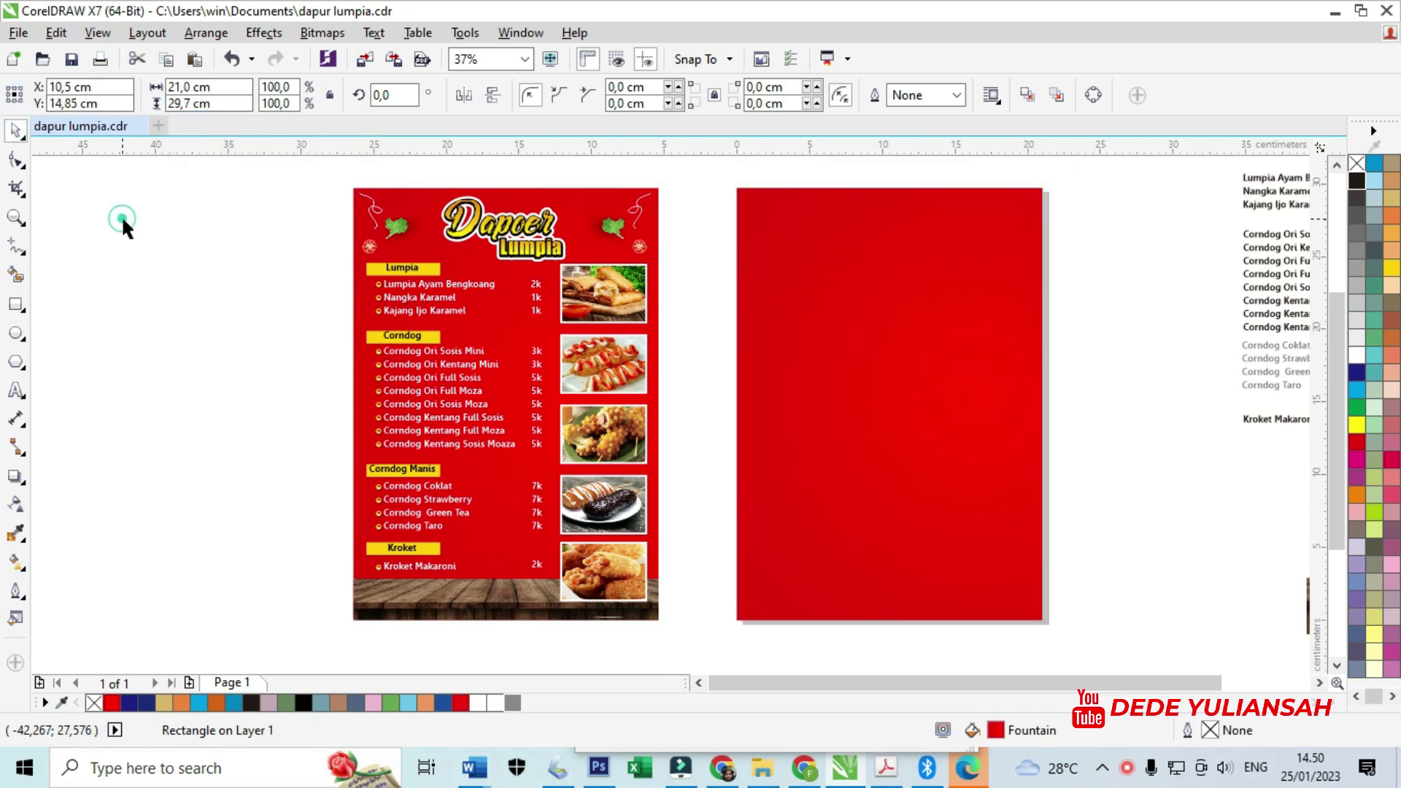
pyautogui.click(121, 219)
# Move the wooden table image beside the page and PowerClip it inside the red rectangle
pyautogui.click(1307, 593)
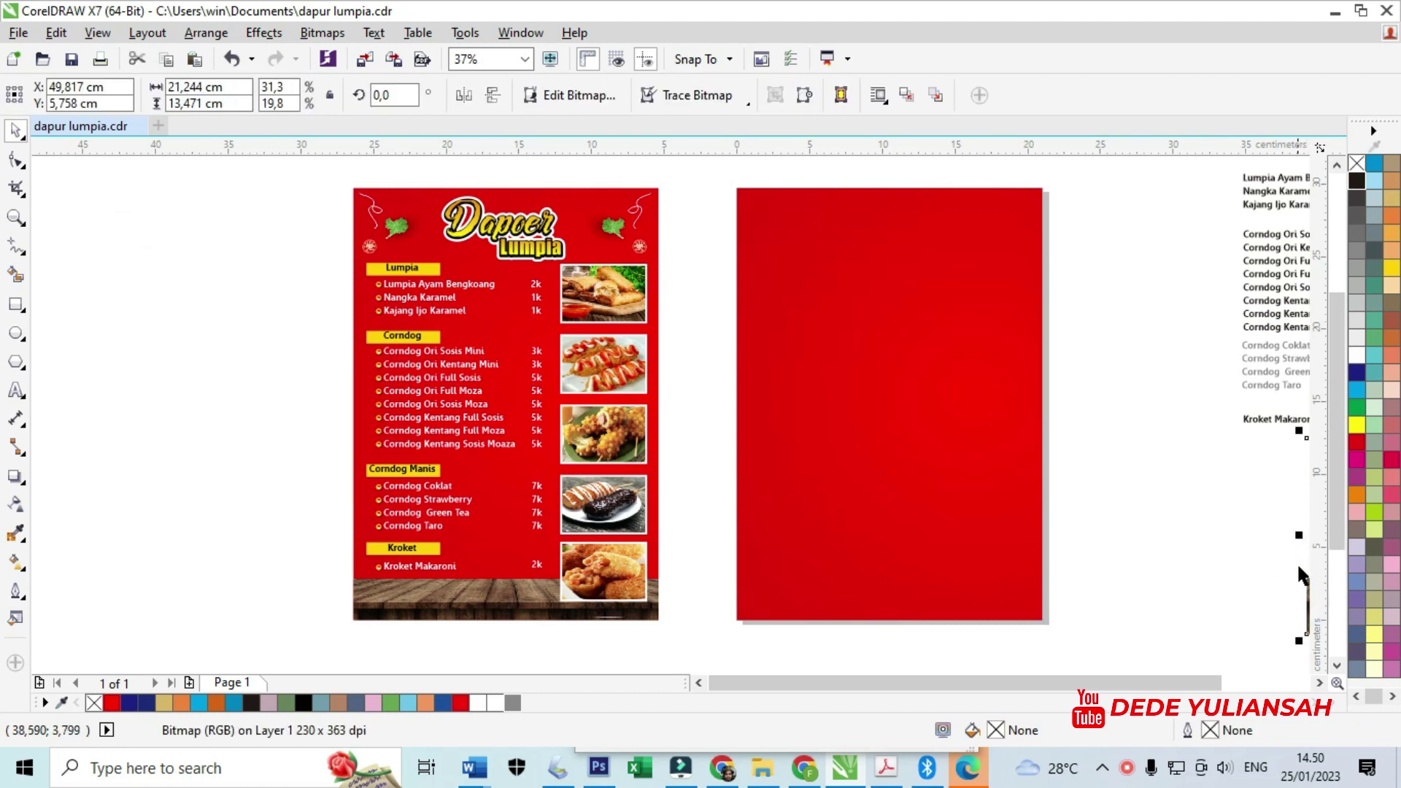
pyautogui.scroll(-1, 1077, 571)
pyautogui.scroll(1, 1233, 586)
pyautogui.moveTo(1236, 589); pyautogui.dragTo(1028, 588)
pyautogui.rightClick(1029, 589)
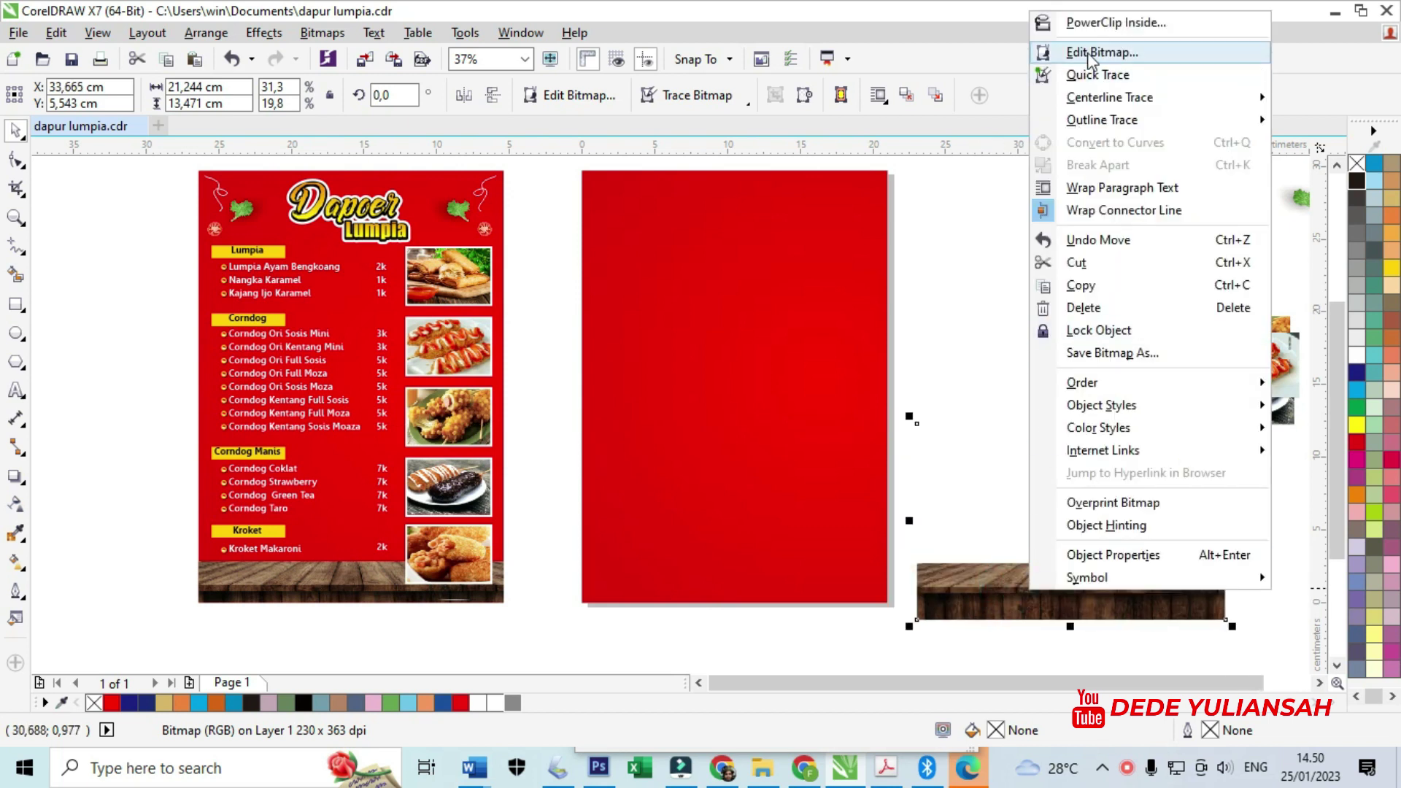
pyautogui.click(1100, 24)
pyautogui.click(693, 478)
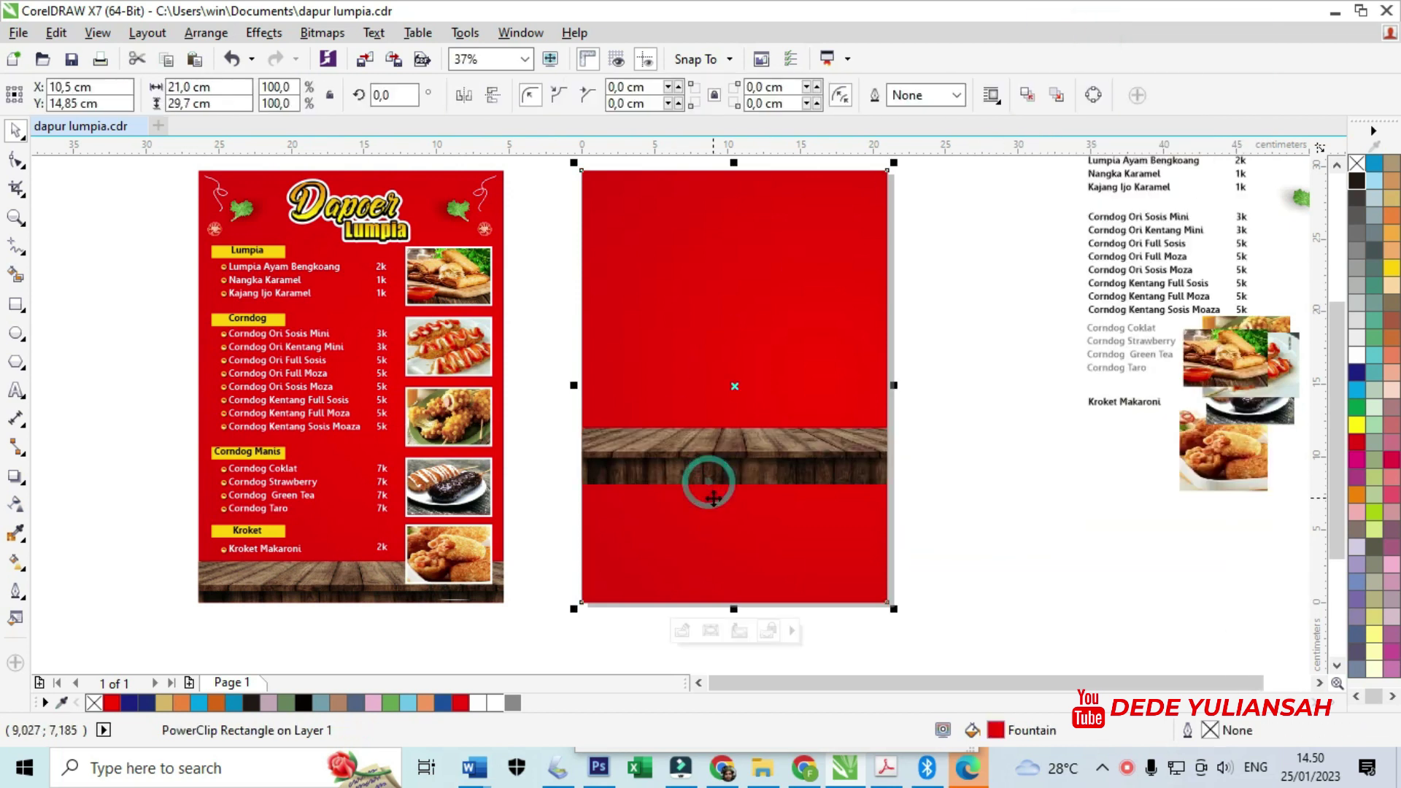
# Edit the PowerClip contents, move the wooden table down to the rectangle's bottom edge and finish editing
pyautogui.click(682, 631)
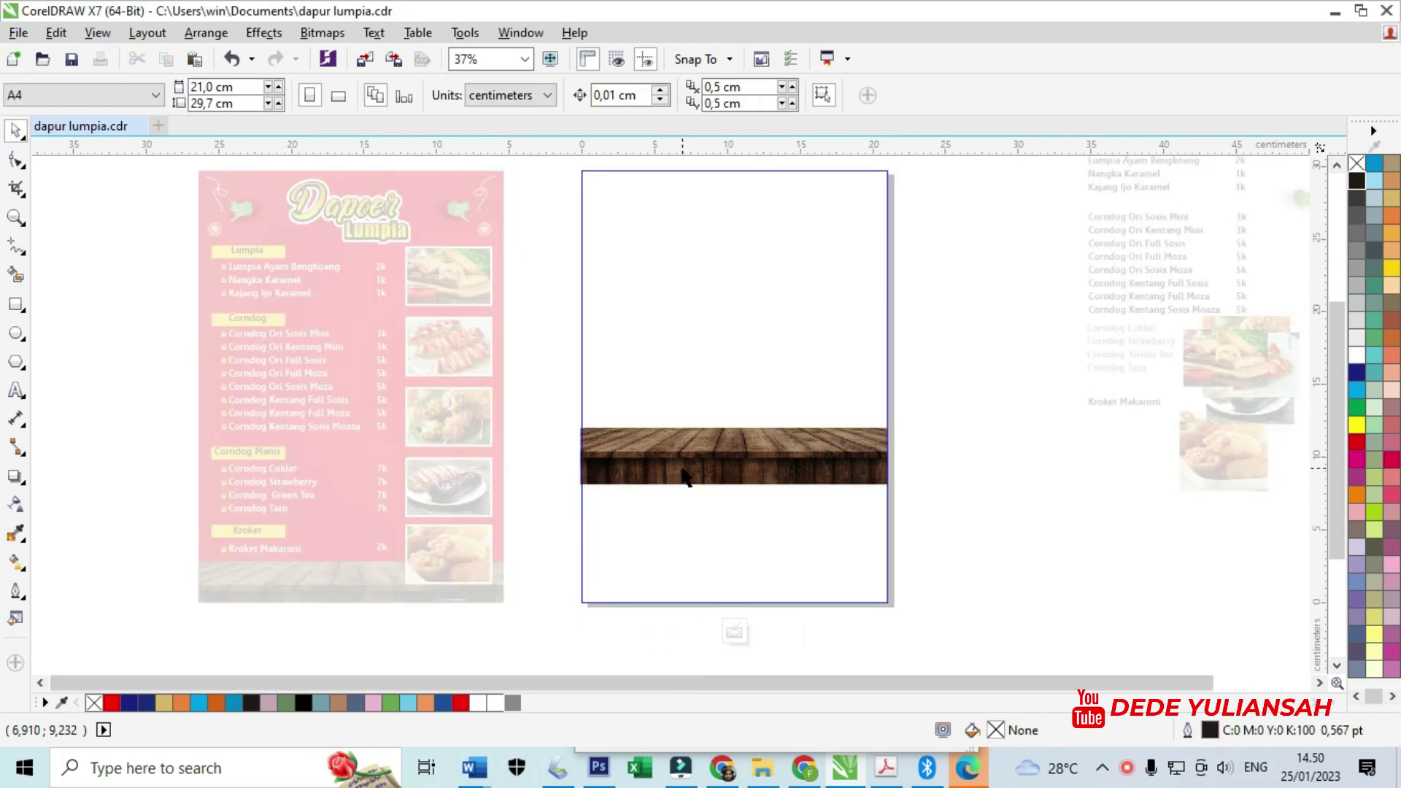
pyautogui.moveTo(685, 515); pyautogui.dragTo(681, 608)
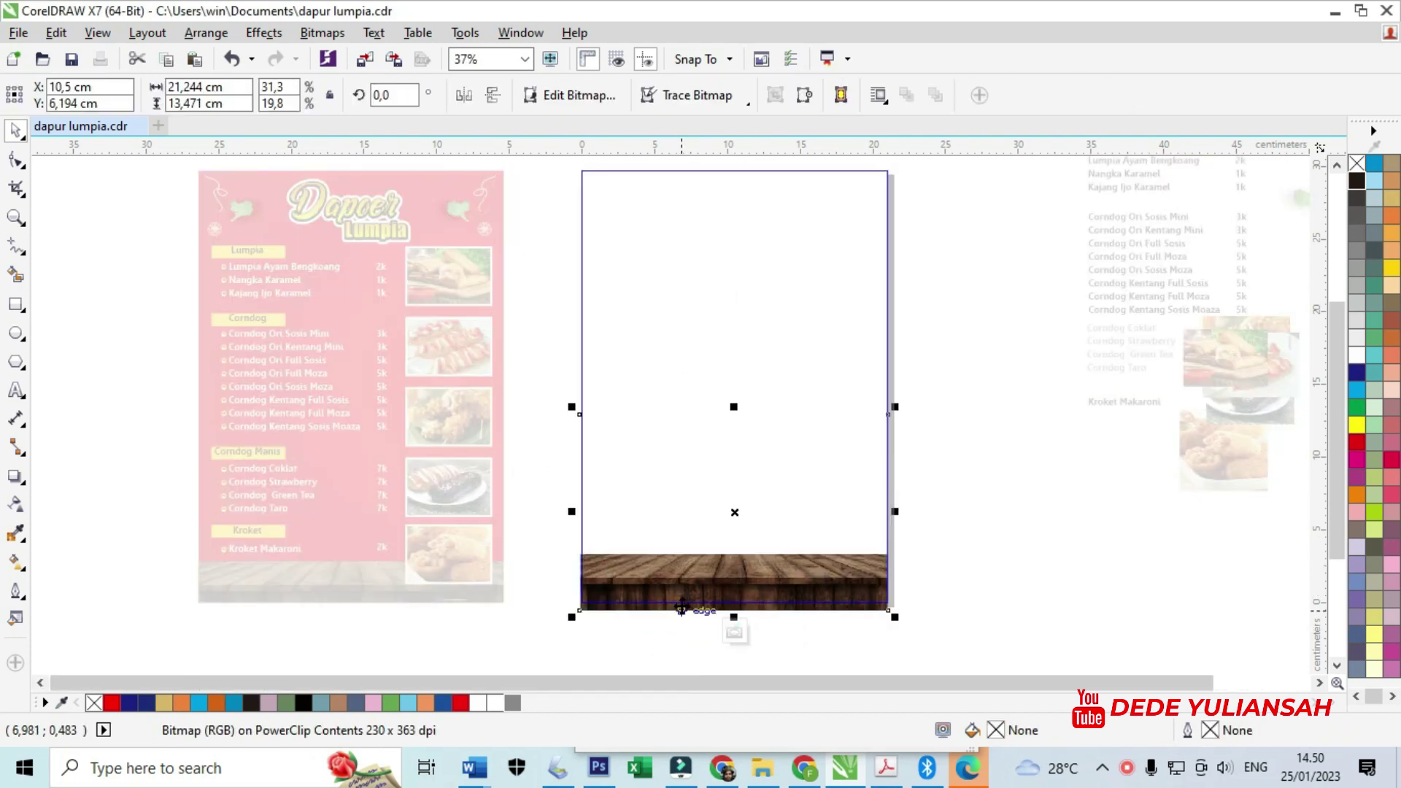
pyautogui.click(916, 635)
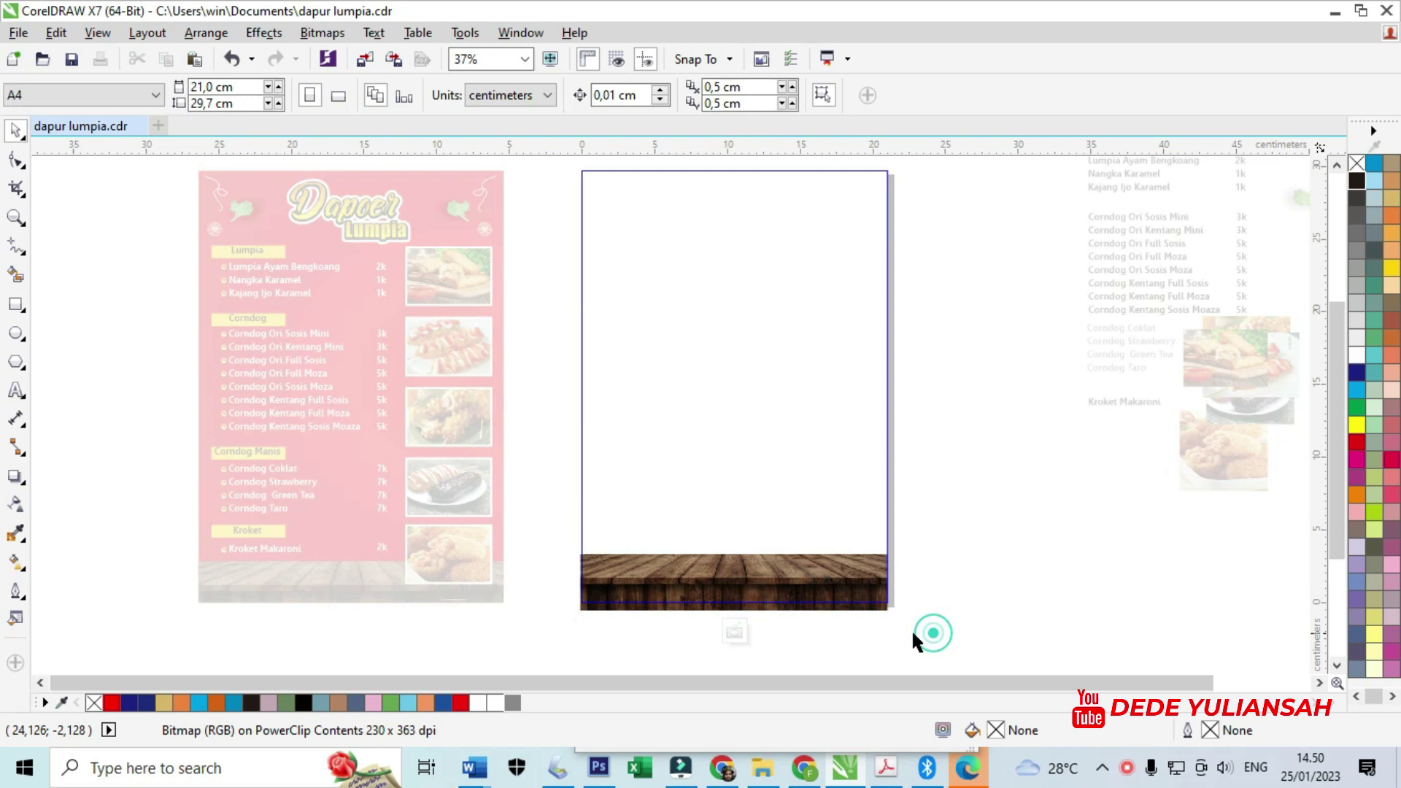
pyautogui.click(735, 632)
pyautogui.click(1041, 545)
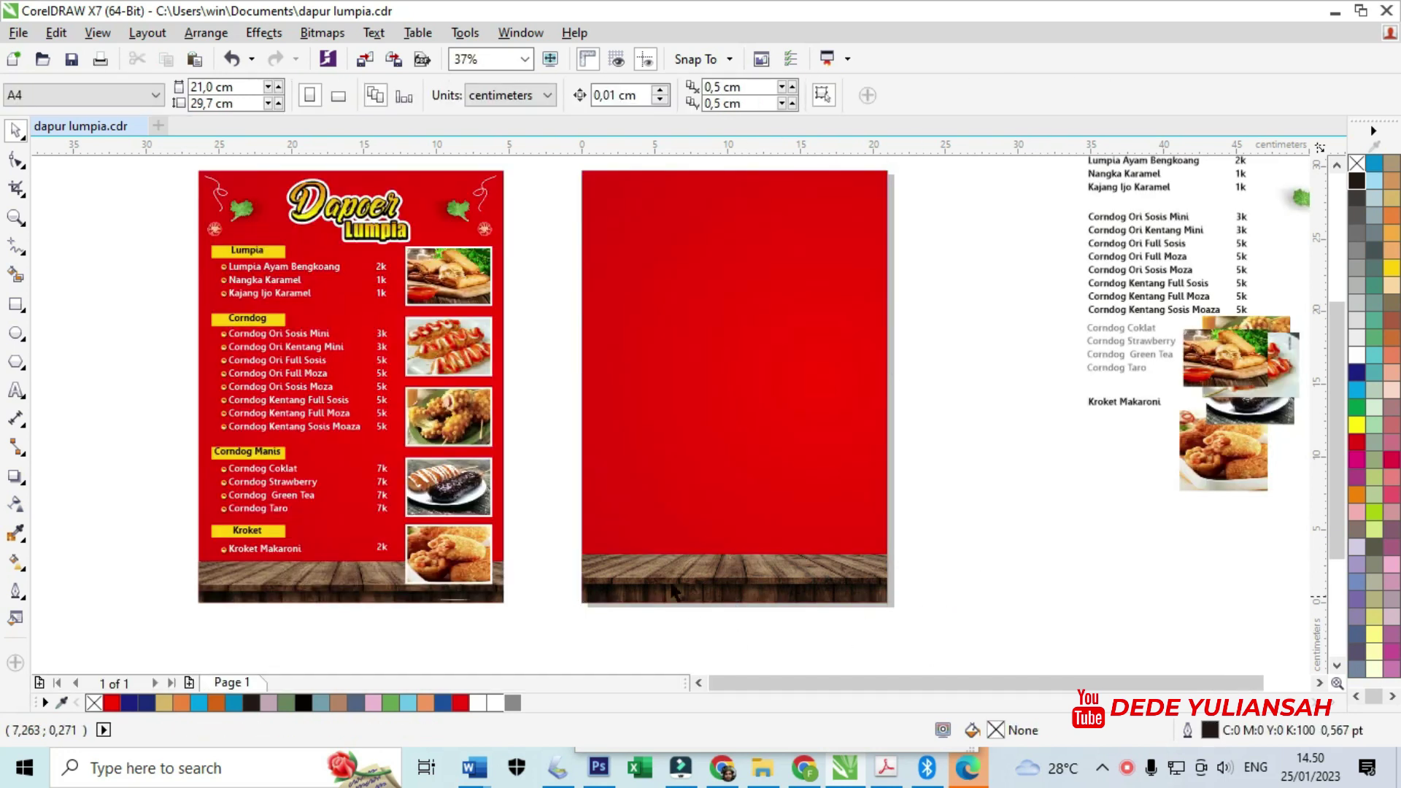
# Add the artistic text "Dapoer" in the empty area above the finished sample poster
pyautogui.scroll(-2, 661, 514)
pyautogui.scroll(2, 675, 375)
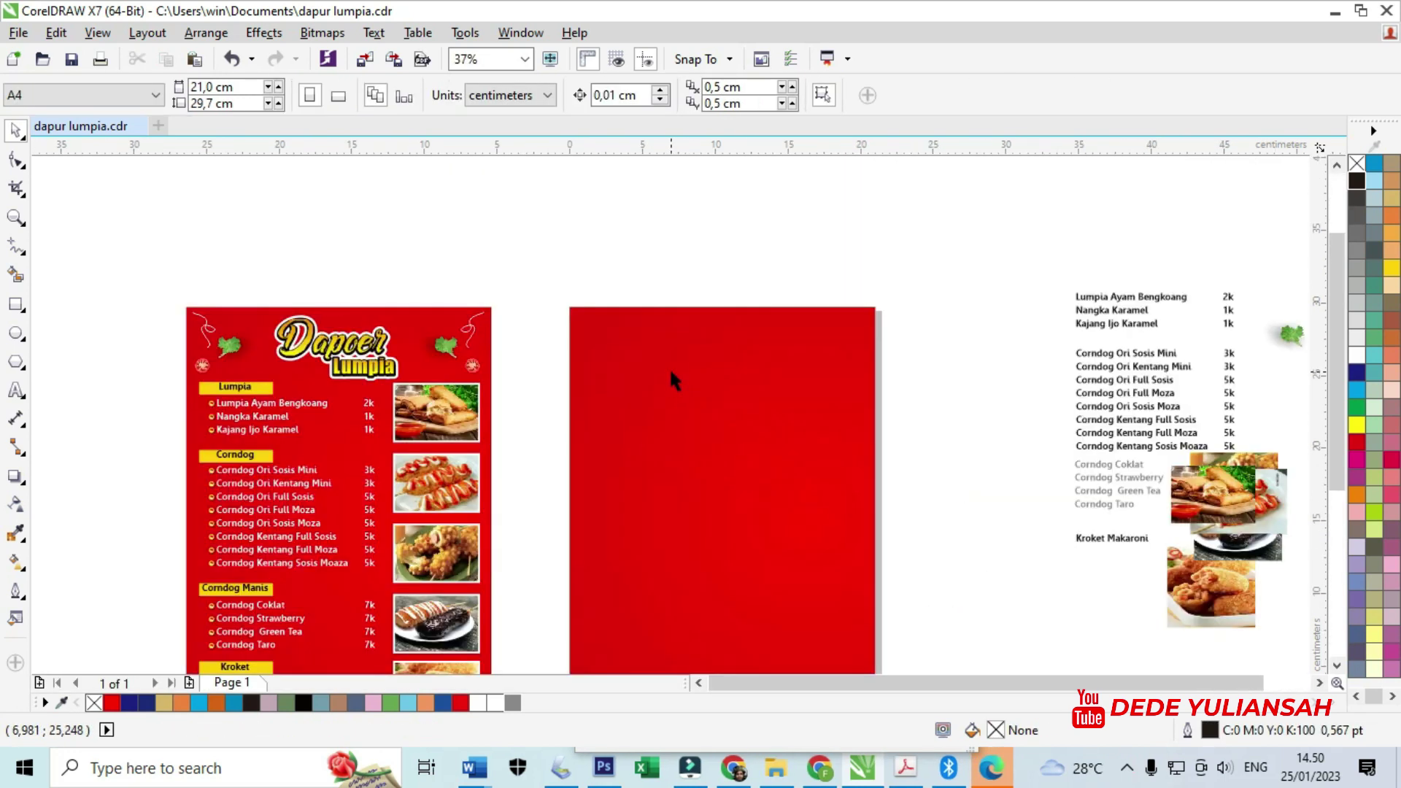
pyautogui.scroll(2, 651, 327)
pyautogui.scroll(-2, 651, 296)
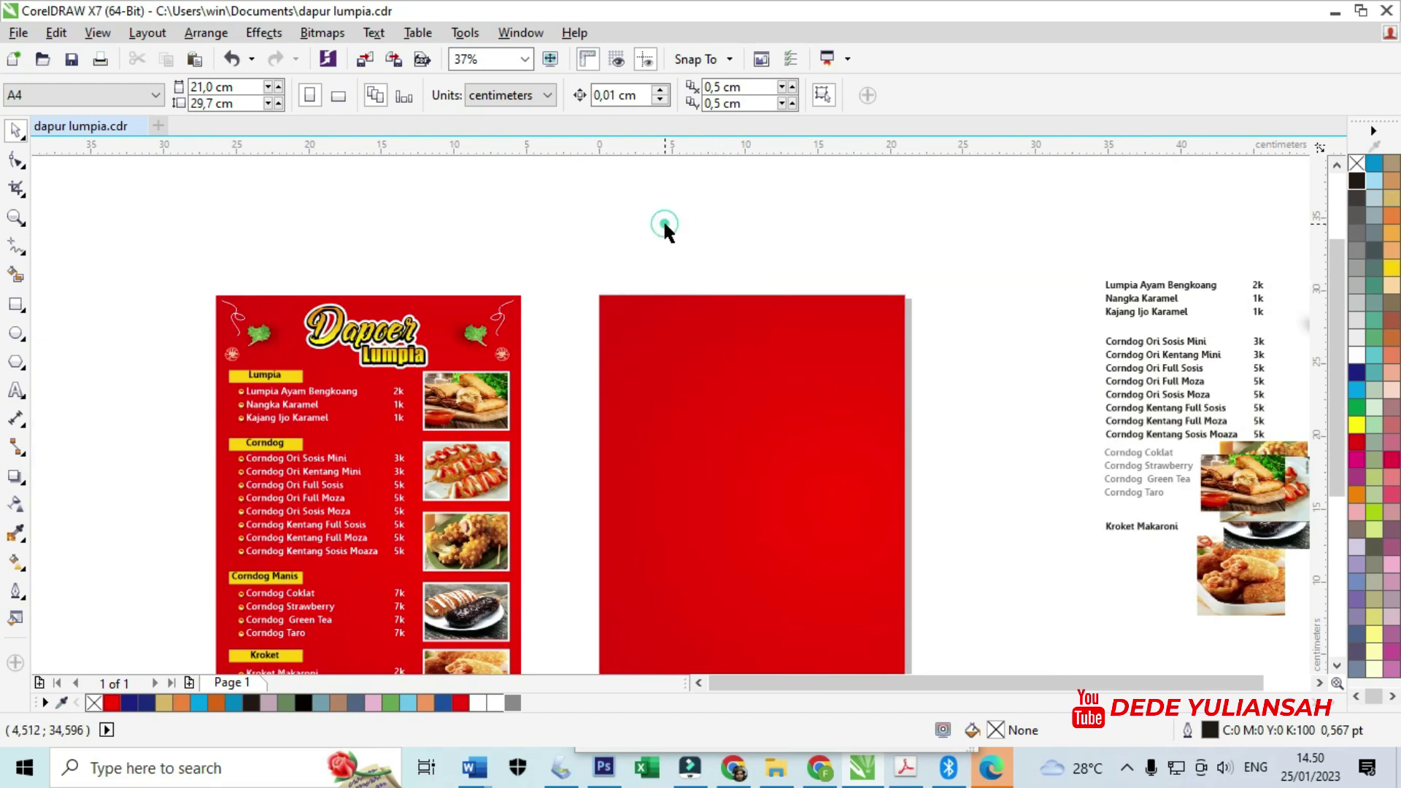
pyautogui.click(16, 390)
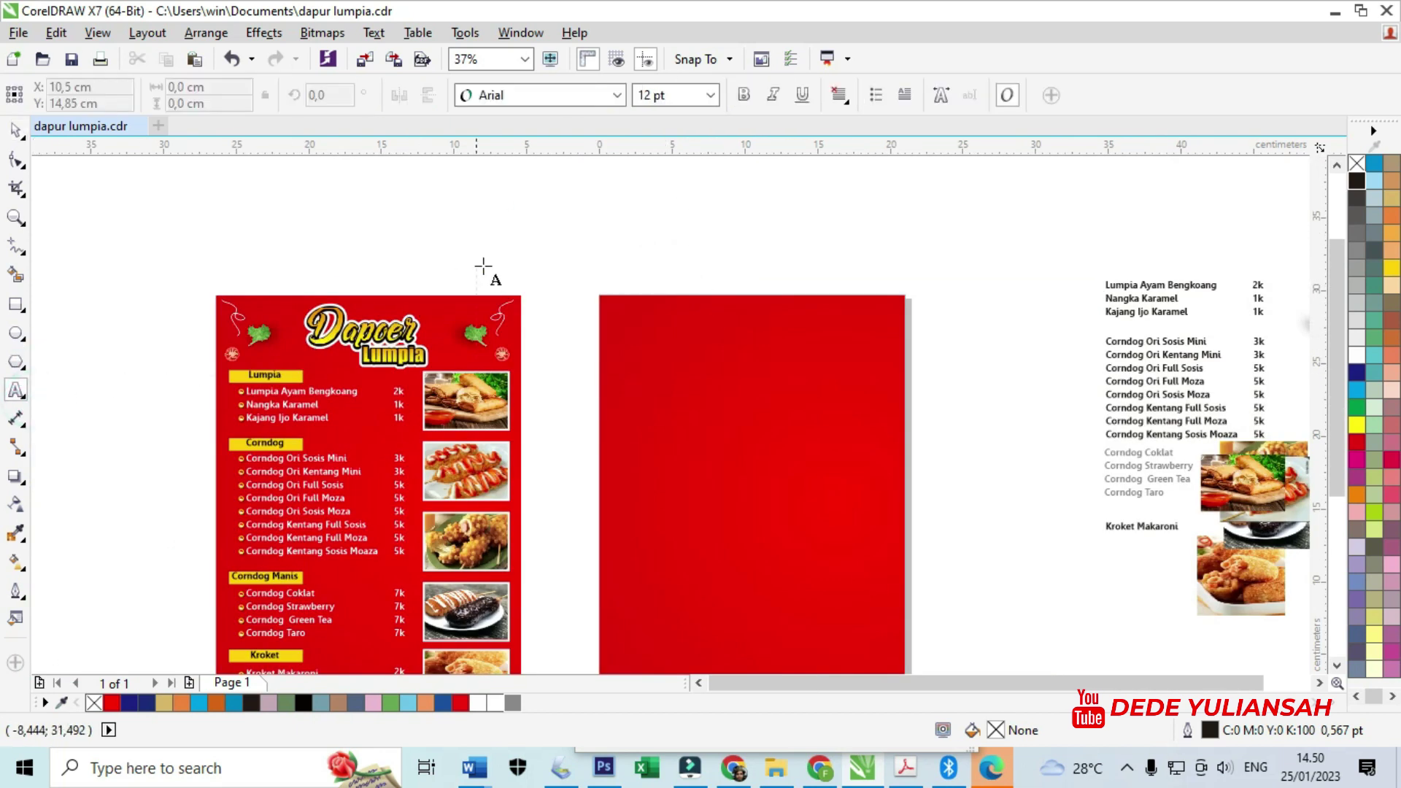
pyautogui.scroll(2, 460, 287)
pyautogui.click(450, 283)
pyautogui.write('d')
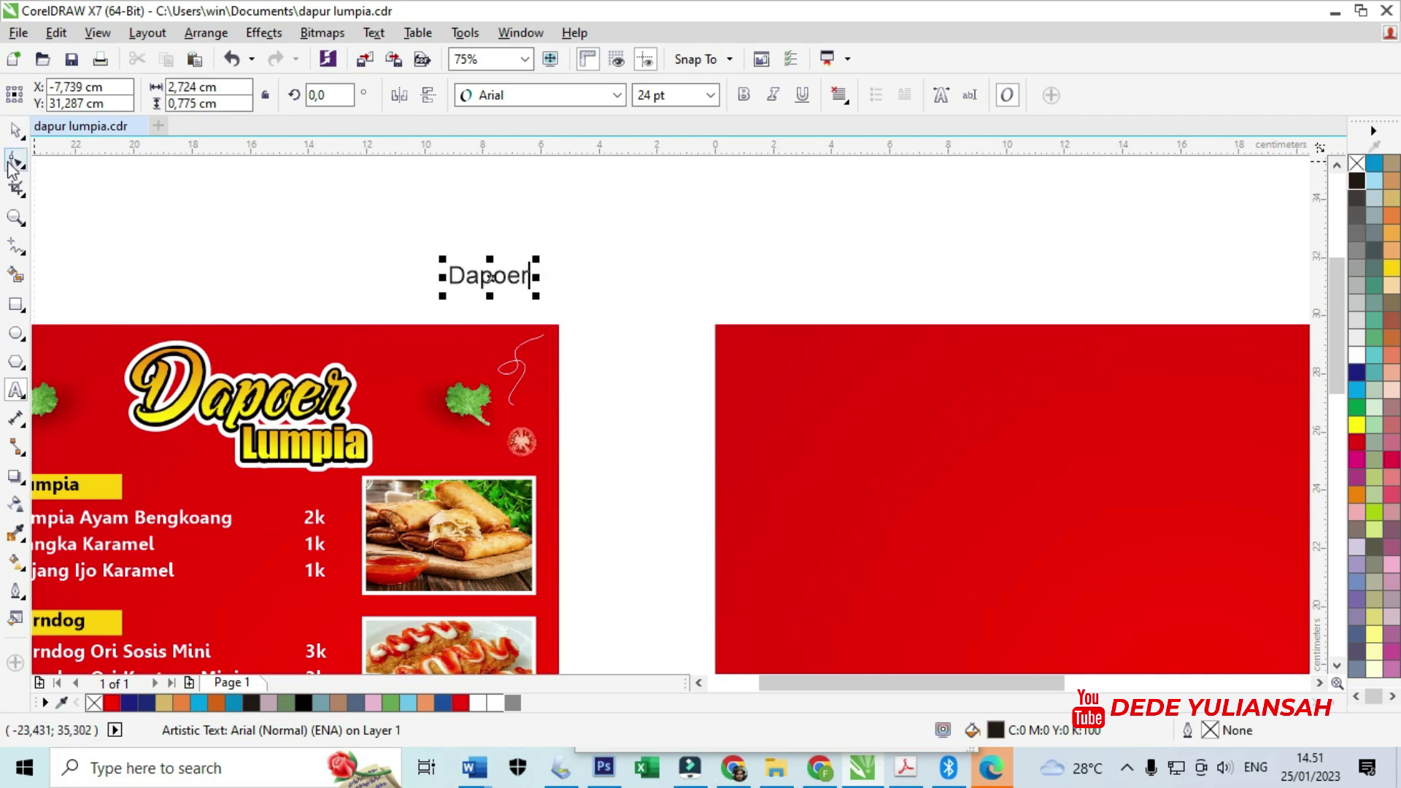
pyautogui.click(16, 132)
# Ungroup the sample poster's logo and select its "Dapoer" lettering to identify the font
pyautogui.click(580, 99)
pyautogui.click(616, 95)
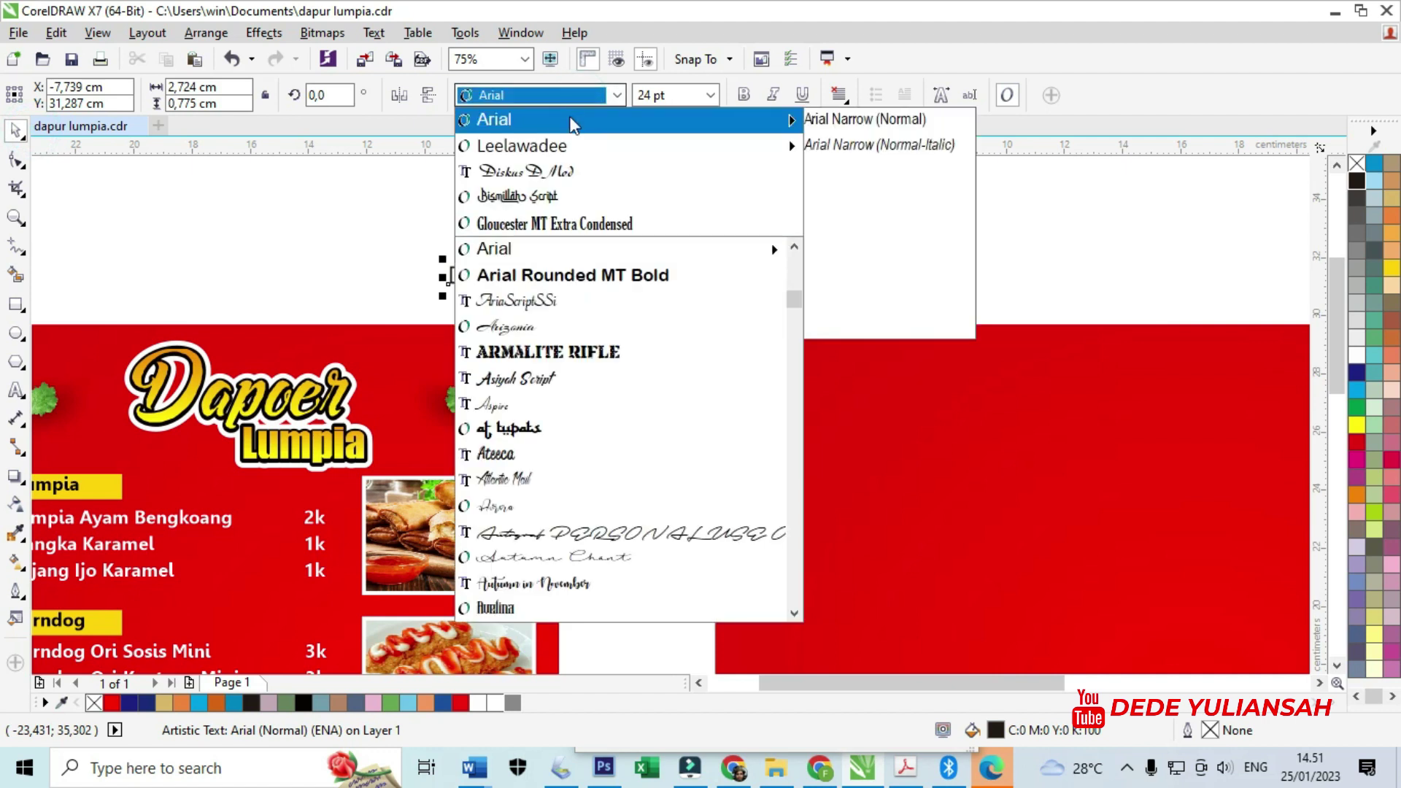
pyautogui.click(311, 227)
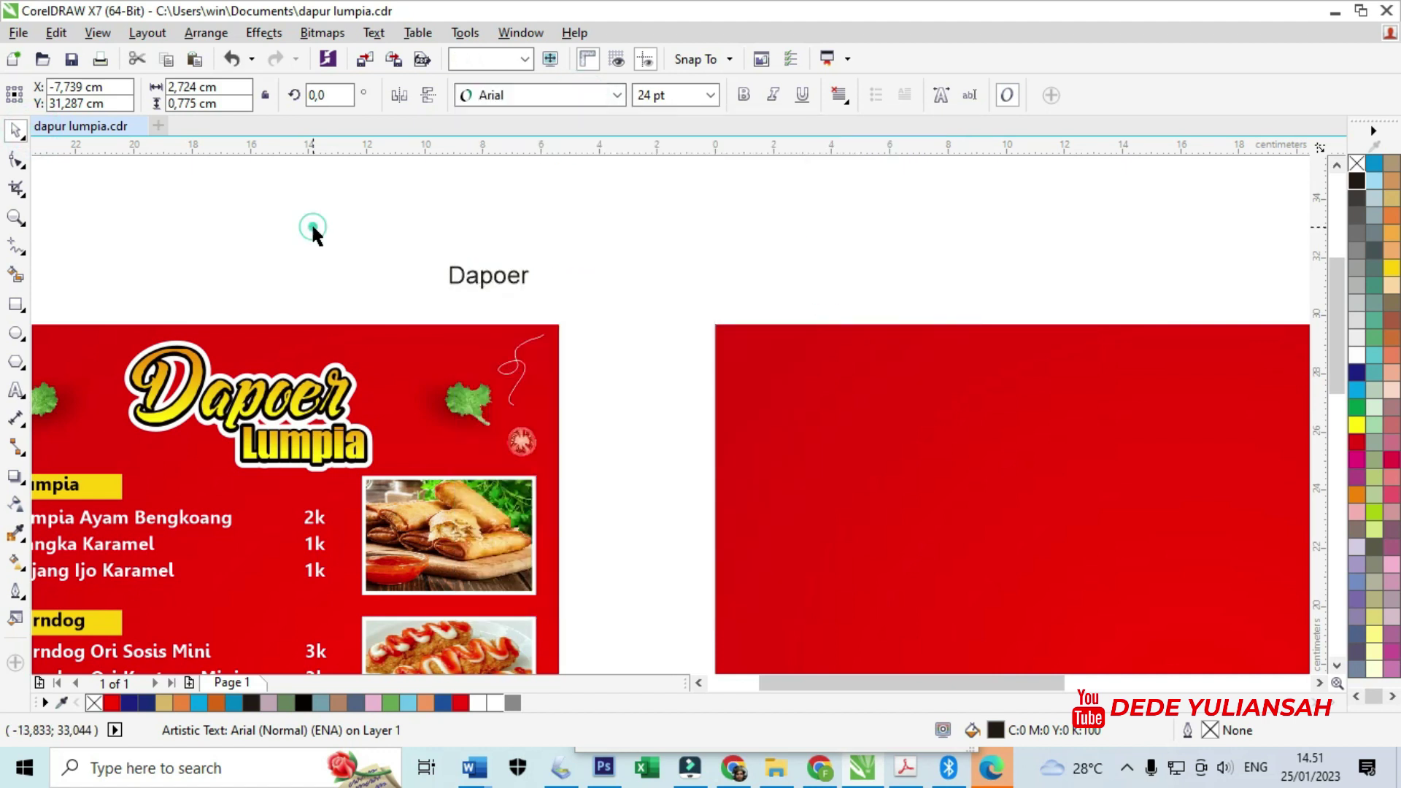
pyautogui.click(265, 394)
pyautogui.hotkey('ctrl', 'u')
pyautogui.click(329, 267)
pyautogui.click(286, 385)
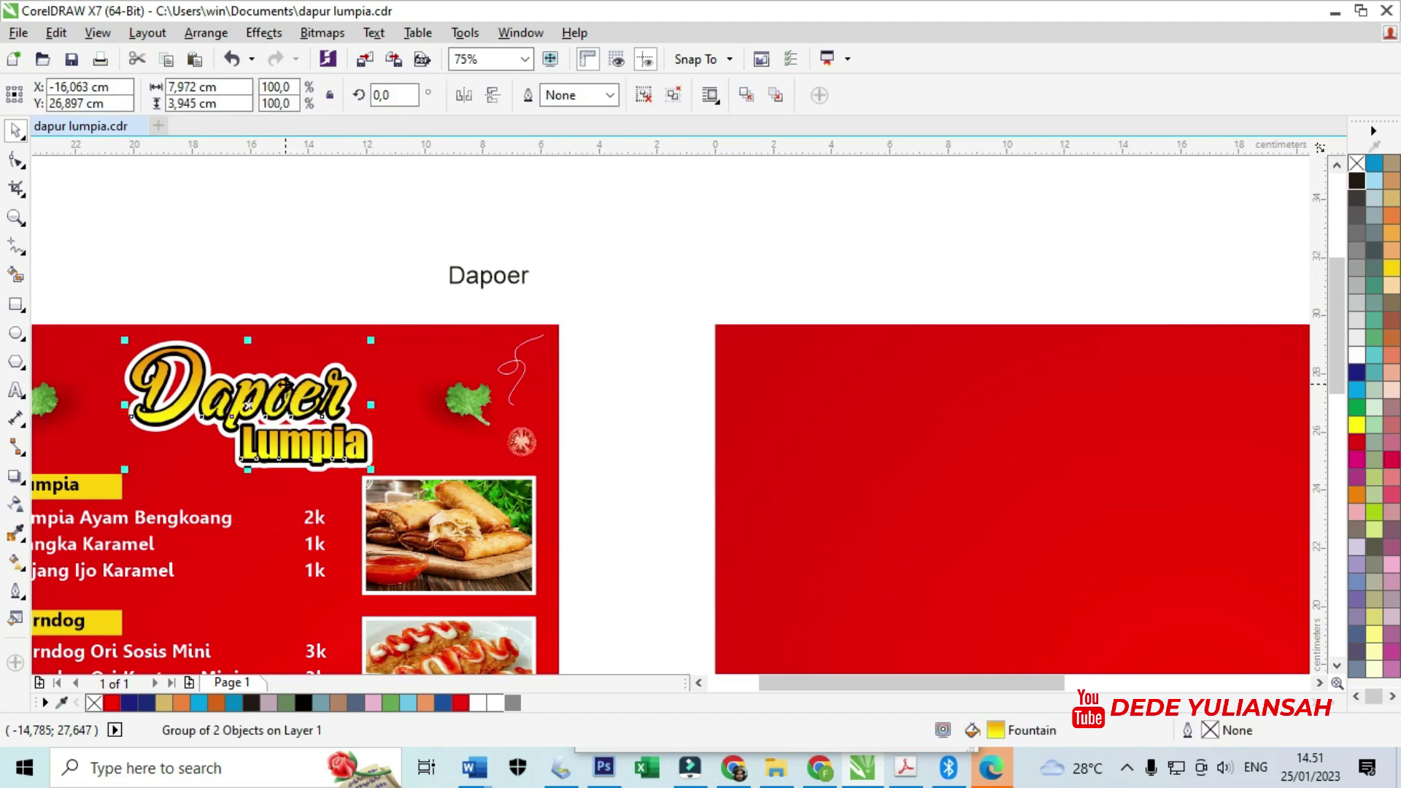
pyautogui.hotkey('ctrl', 'u')
pyautogui.click(308, 285)
pyautogui.click(281, 386)
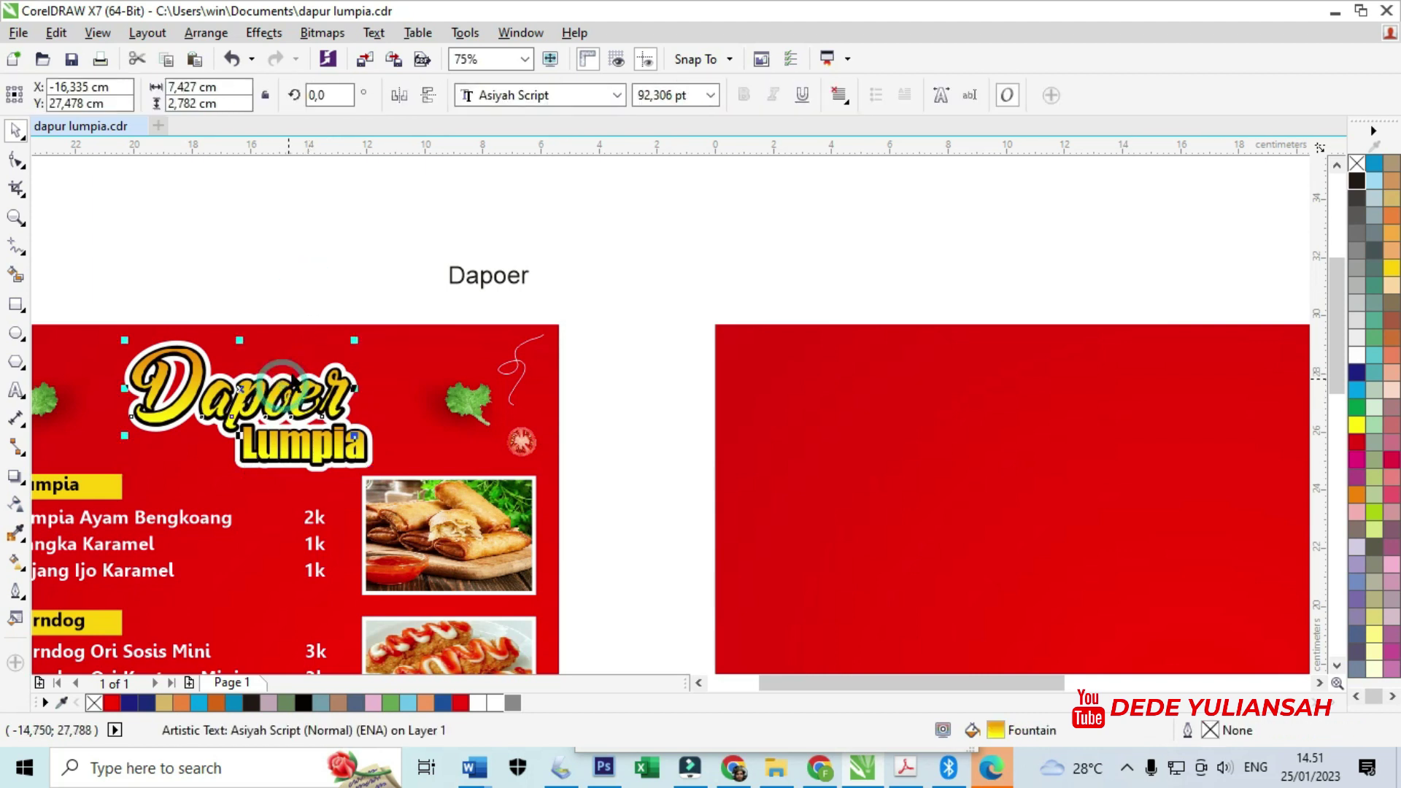
# Change the font of the new "Dapoer" text to Asiyah Script
pyautogui.click(378, 219)
pyautogui.click(491, 279)
pyautogui.click(547, 95)
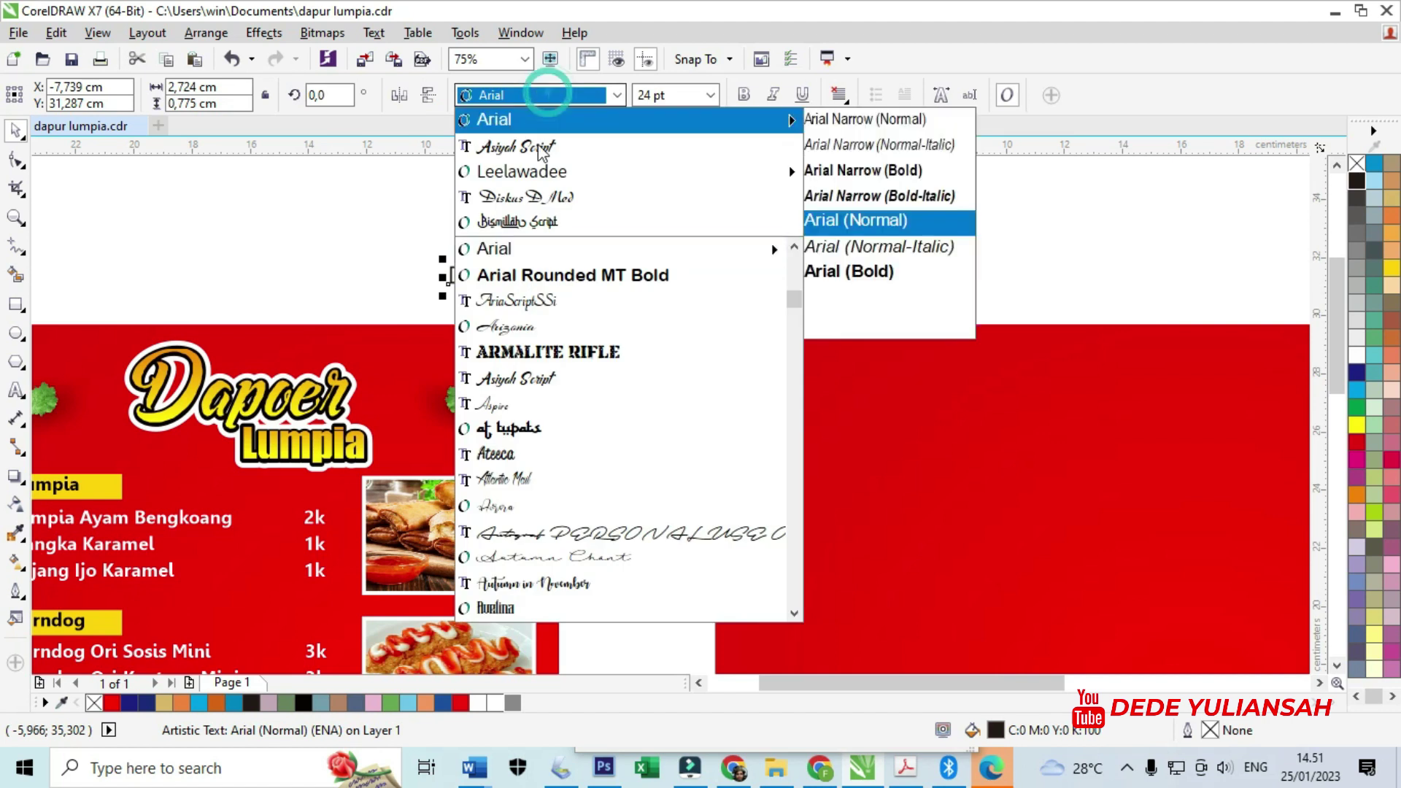
pyautogui.click(539, 148)
# Enlarge the "Dapoer" text to about 8.1 cm wide and place it in the upper left of the red page
pyautogui.moveTo(513, 295); pyautogui.dragTo(688, 423)
pyautogui.moveTo(655, 355); pyautogui.dragTo(881, 395)
pyautogui.scroll(1, 869, 402)
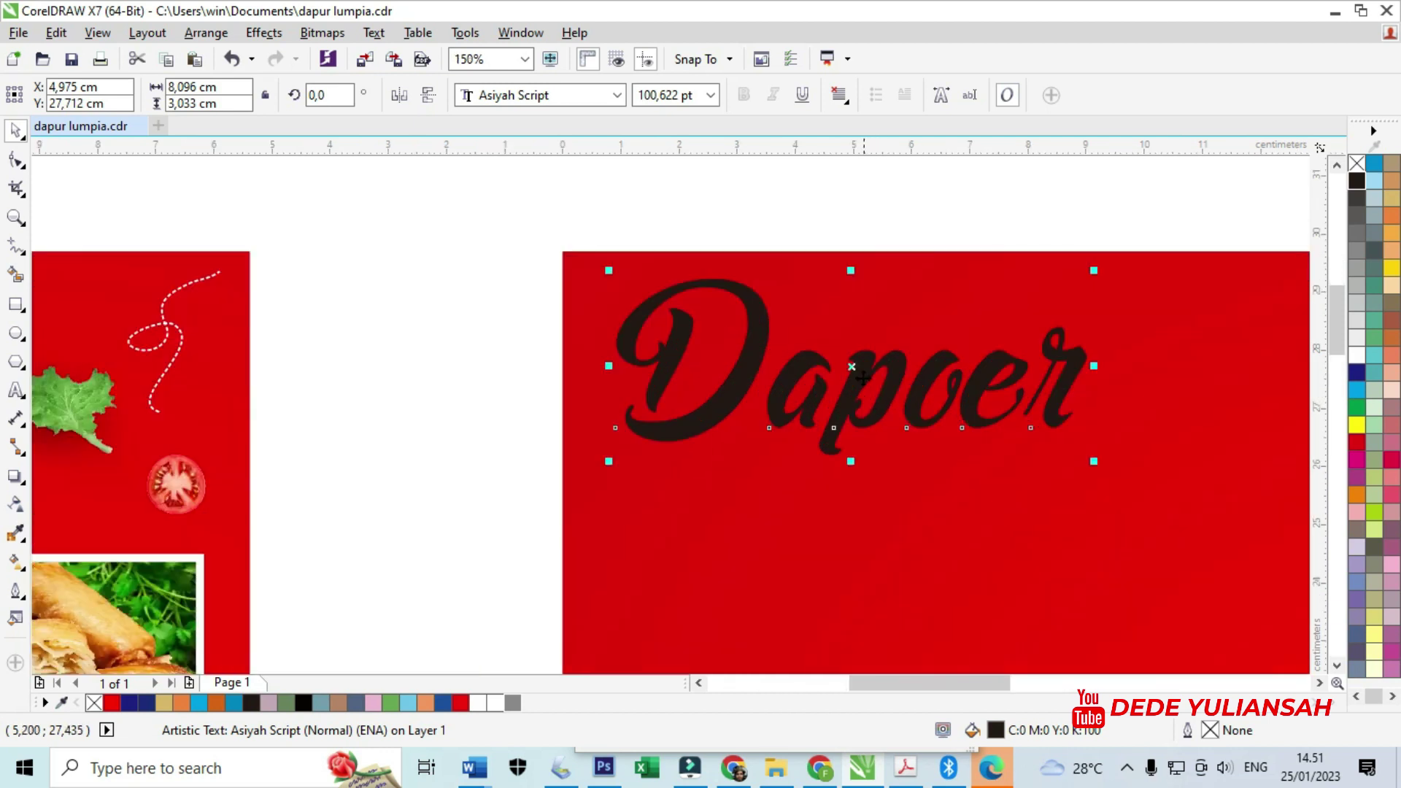
pyautogui.scroll(1, 869, 373)
# Fill "Dapoer" with yellow C0 M20 Y100 K0 and draw a linear fountain fill downward through its letter D
pyautogui.click(1392, 270)
pyautogui.scroll(-2, 790, 376)
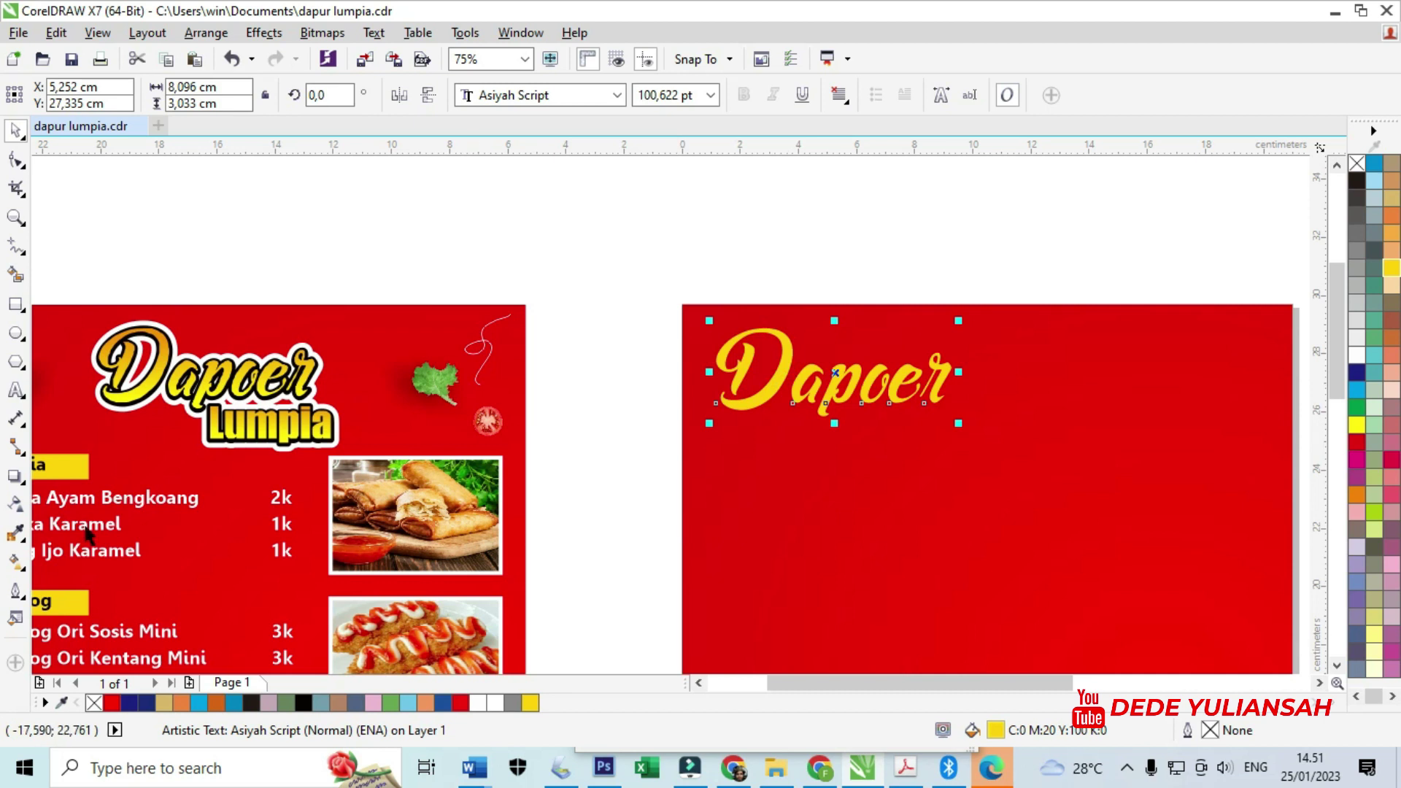
pyautogui.click(16, 562)
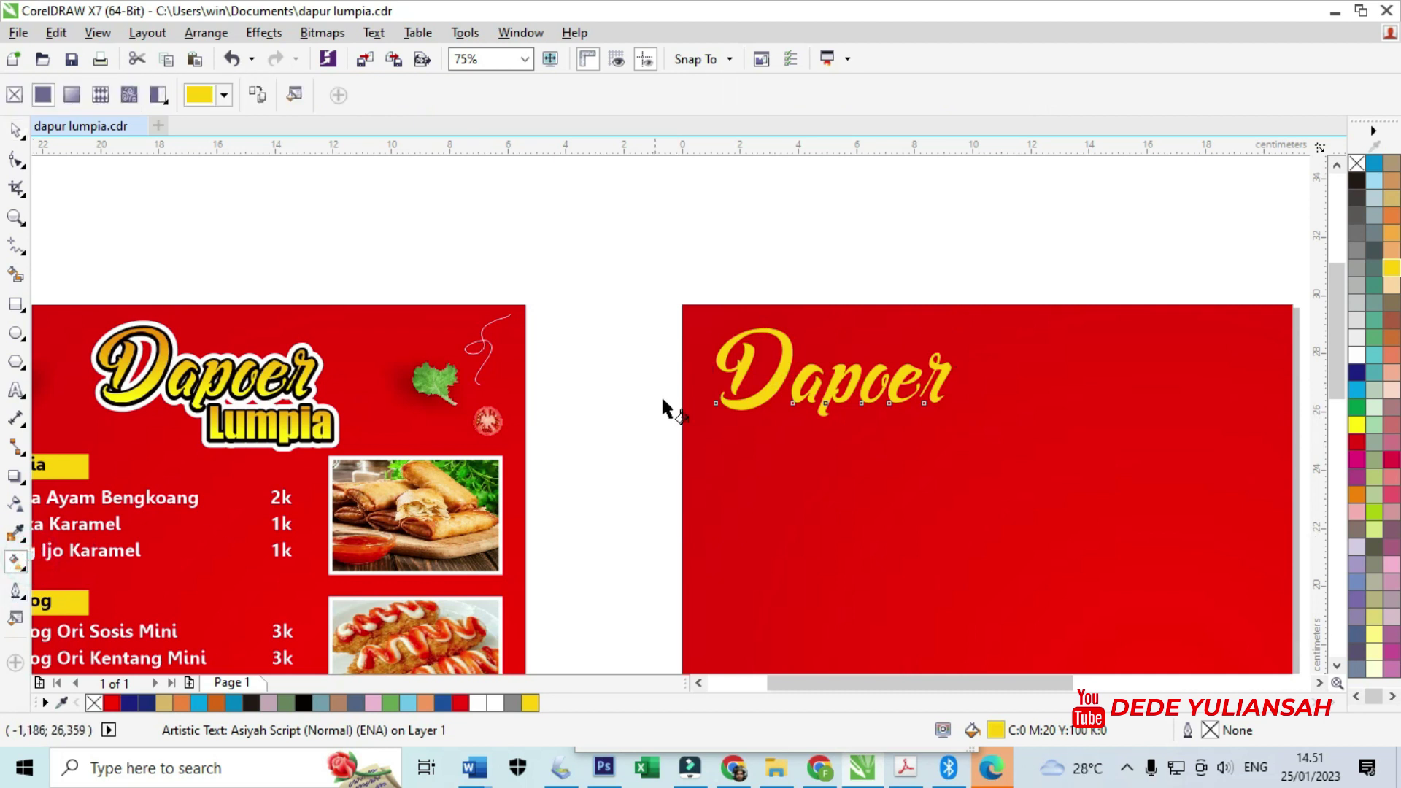
pyautogui.moveTo(787, 350); pyautogui.dragTo(777, 429)
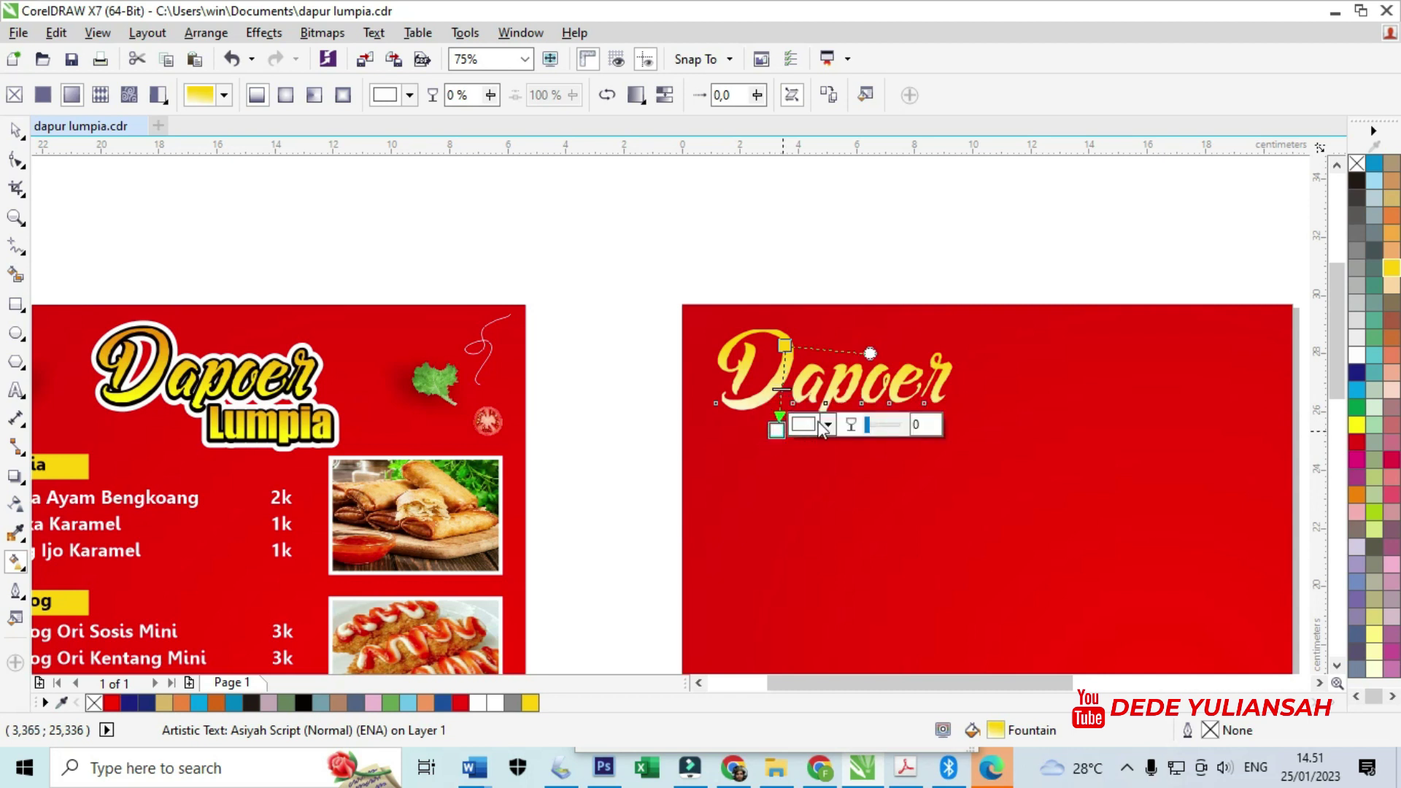
# Set the gradient's lower colour to the bright yellow sampled from the palette, using CMYK values C3 M0 Y91 K0
pyautogui.click(830, 425)
pyautogui.click(871, 468)
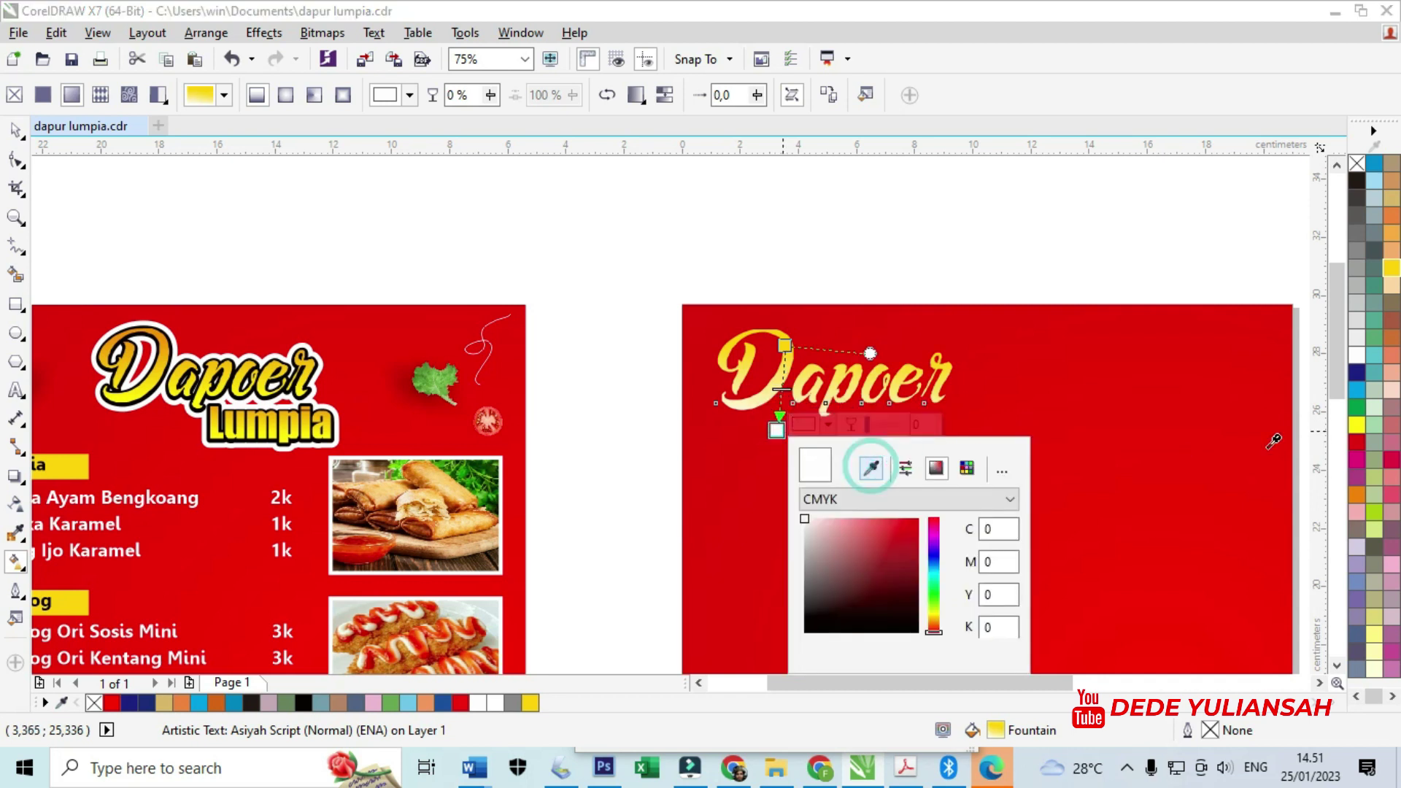
pyautogui.click(1359, 424)
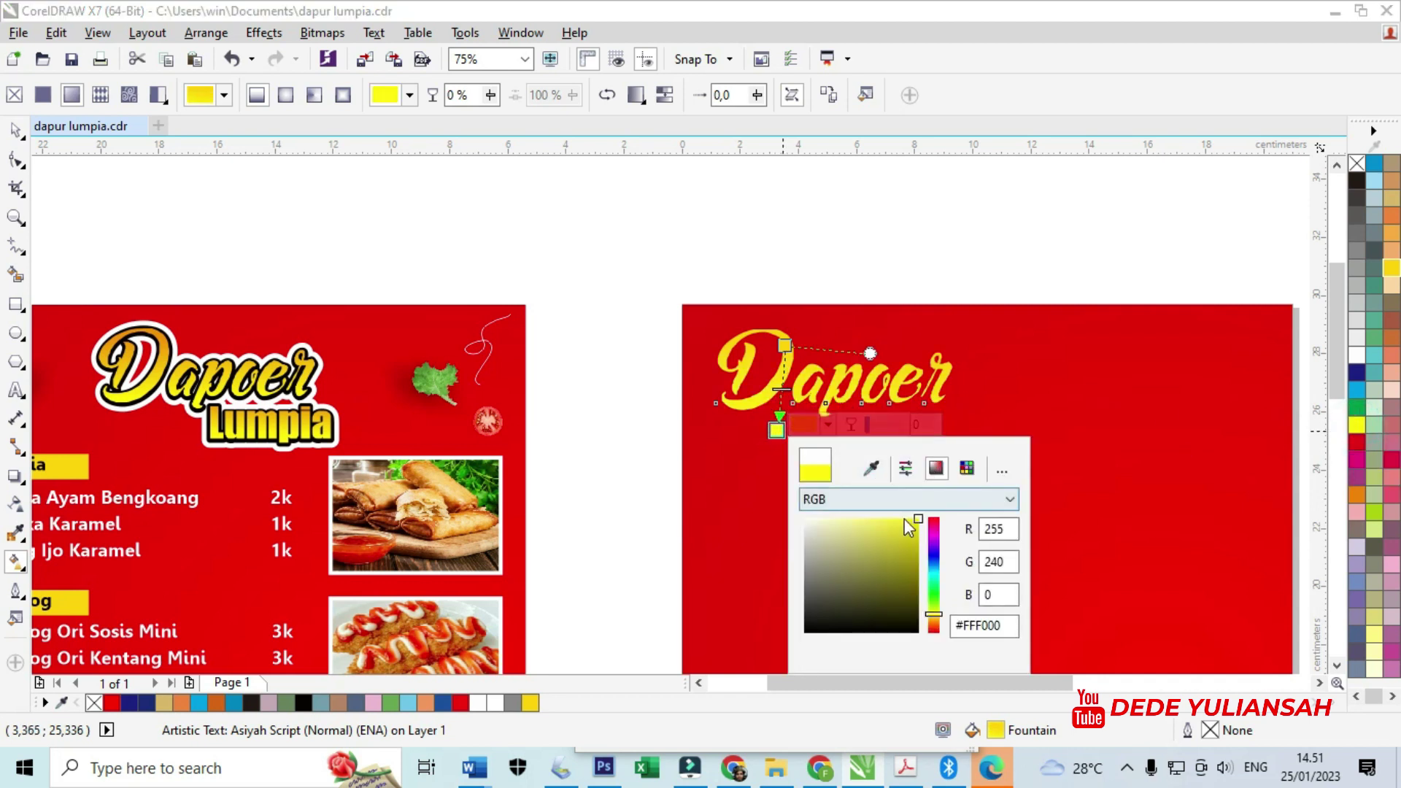
pyautogui.click(879, 504)
pyautogui.click(846, 516)
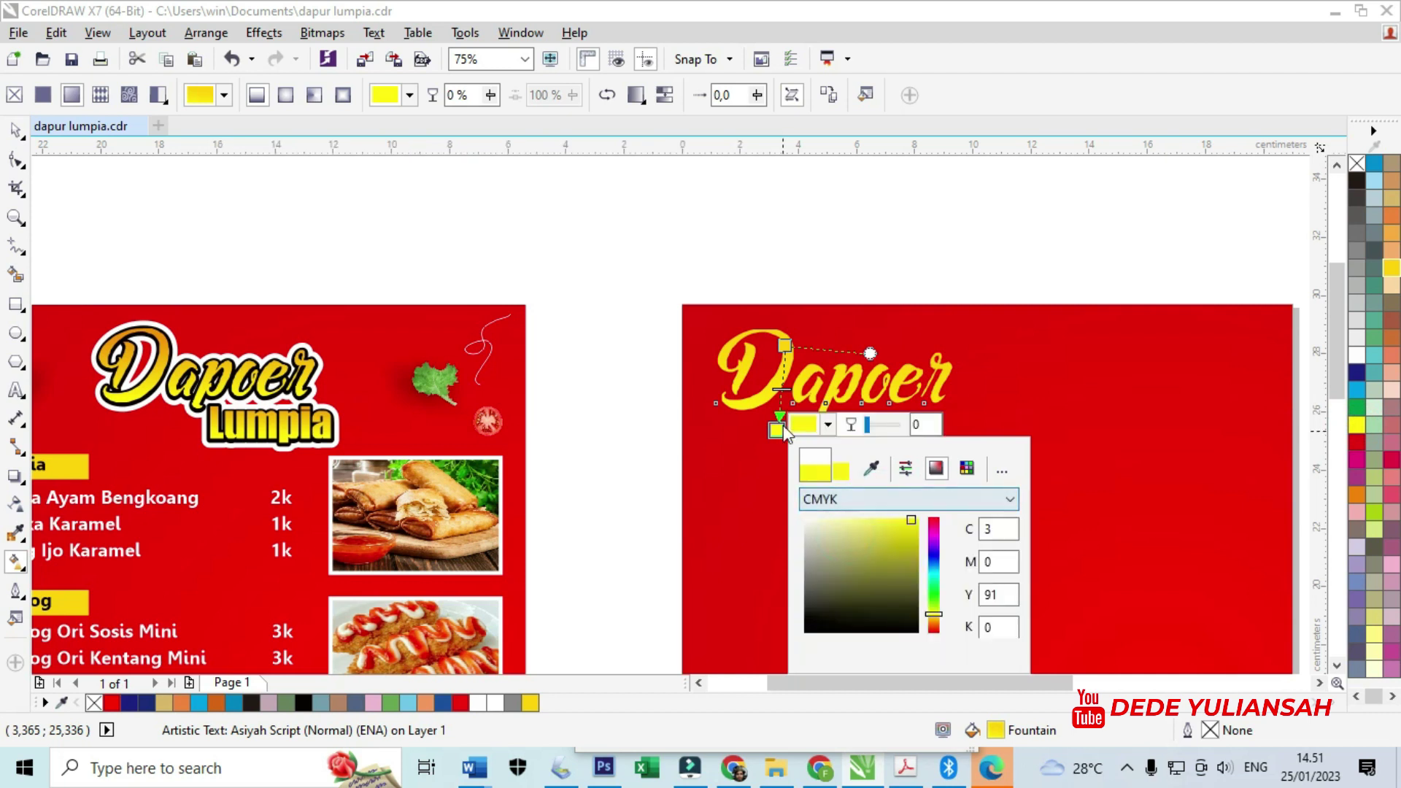
# Shorten the gradient on "Dapoer" so that its colour transition falls within the letter height, and deselect the text
pyautogui.click(786, 346)
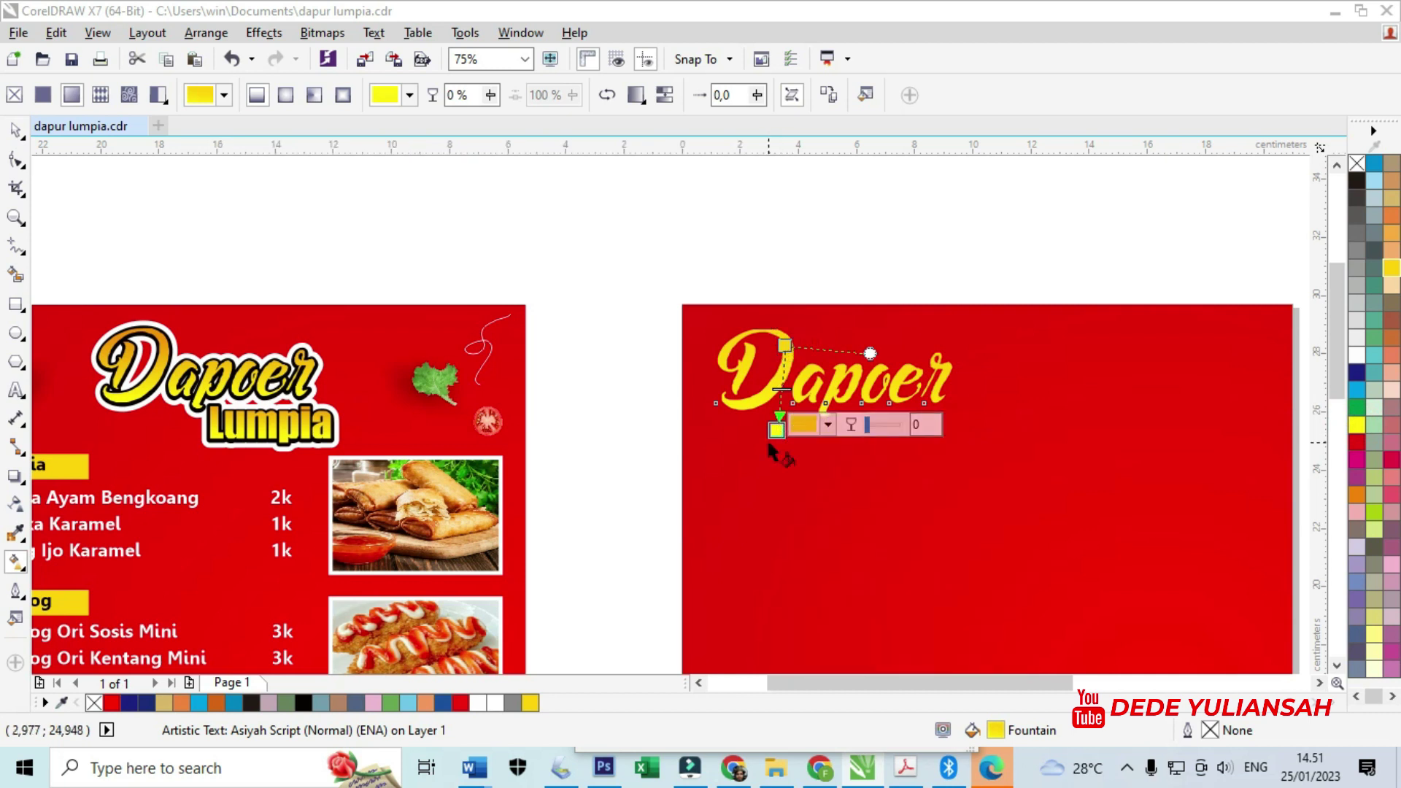
pyautogui.moveTo(776, 430); pyautogui.dragTo(774, 404)
pyautogui.moveTo(784, 343); pyautogui.dragTo(876, 368)
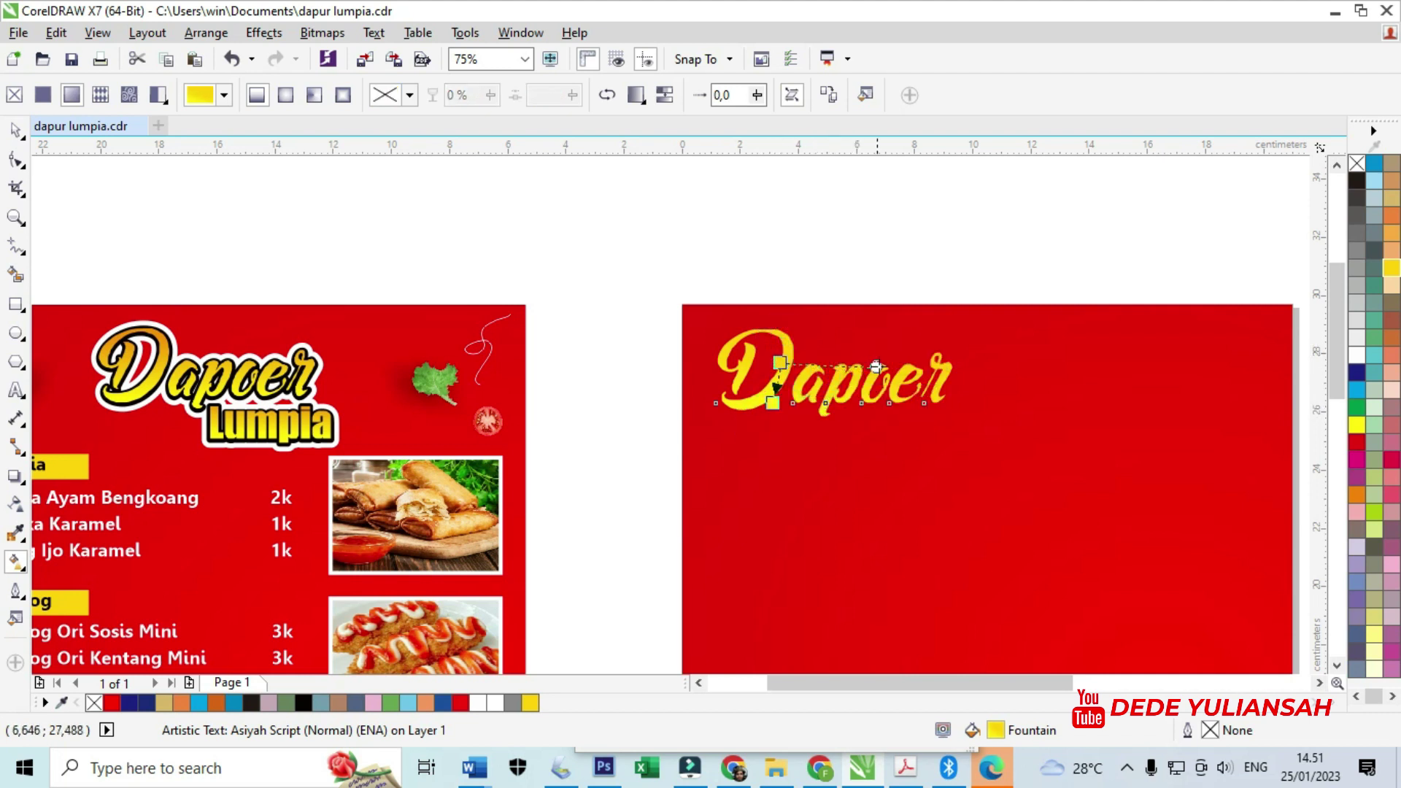
pyautogui.click(16, 130)
pyautogui.click(344, 210)
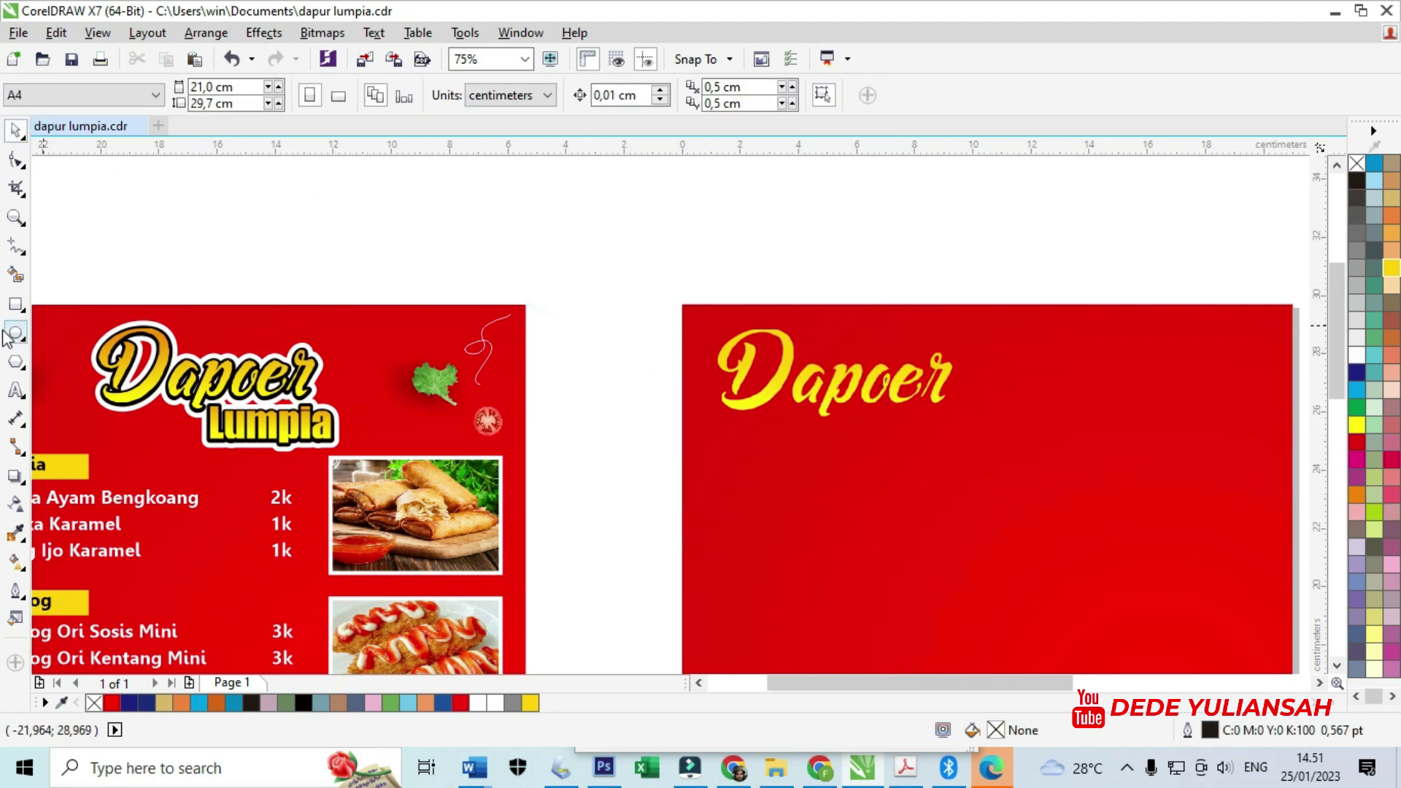
# Add the text "Lumpia" between the two posters and set its font to Impact
pyautogui.click(16, 392)
pyautogui.click(594, 457)
pyautogui.write('k')
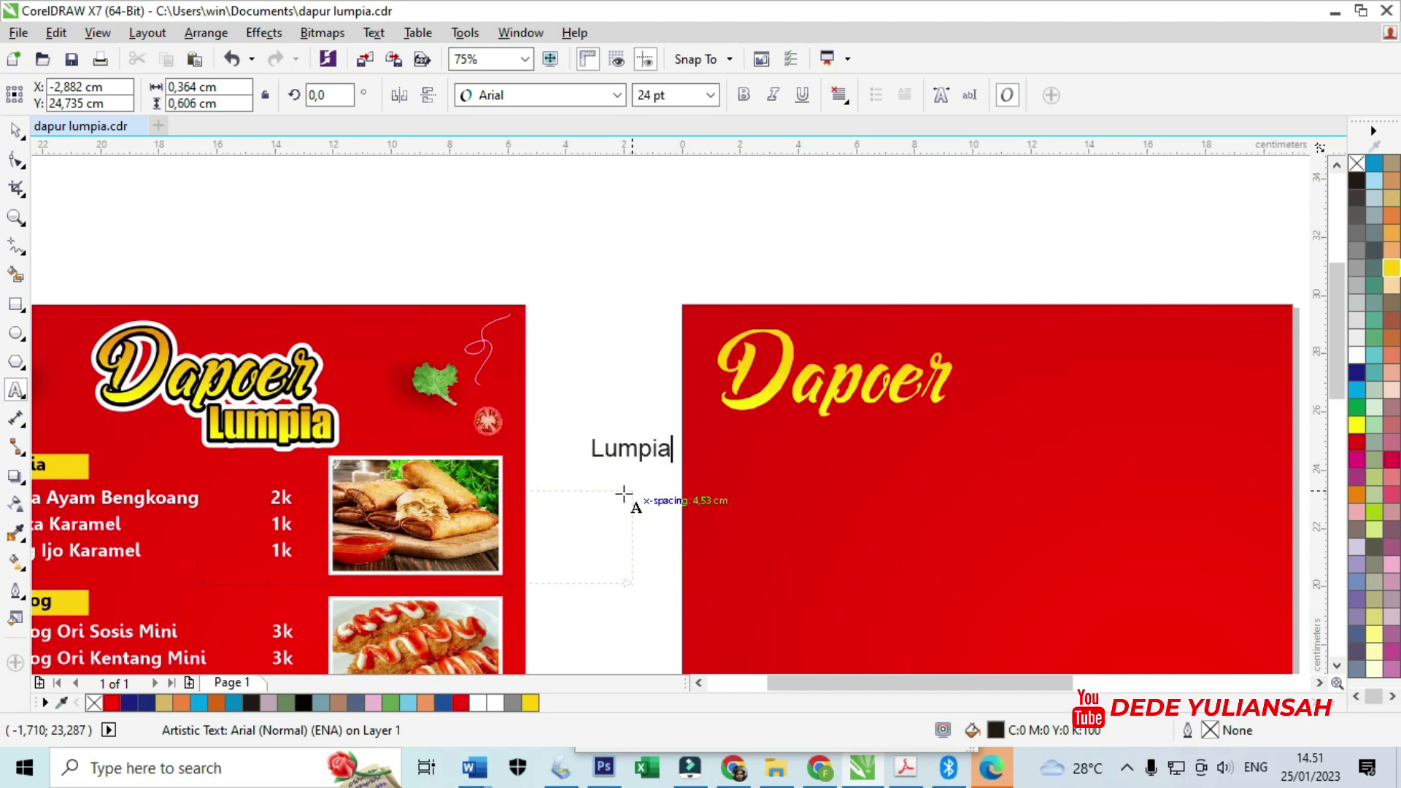
pyautogui.click(17, 132)
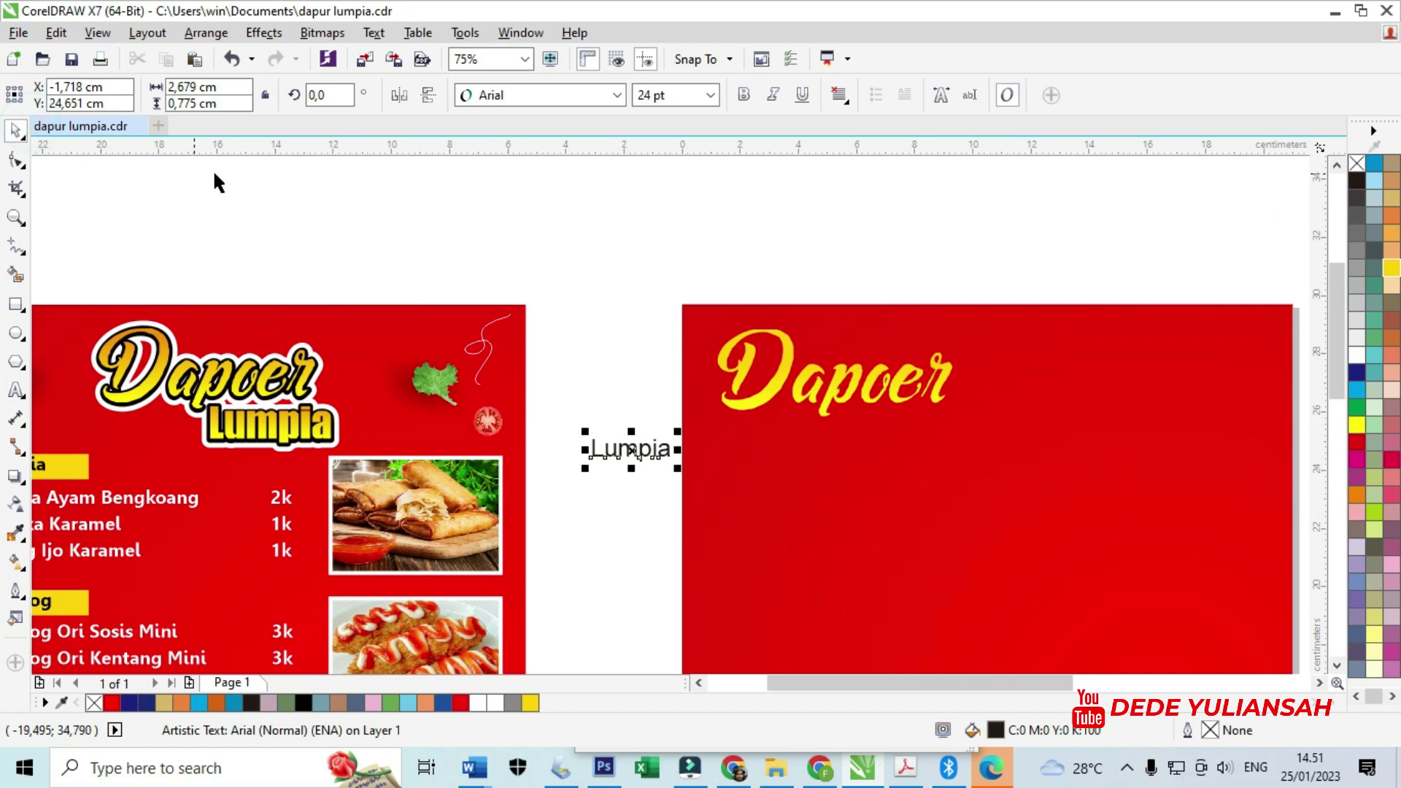
pyautogui.click(481, 102)
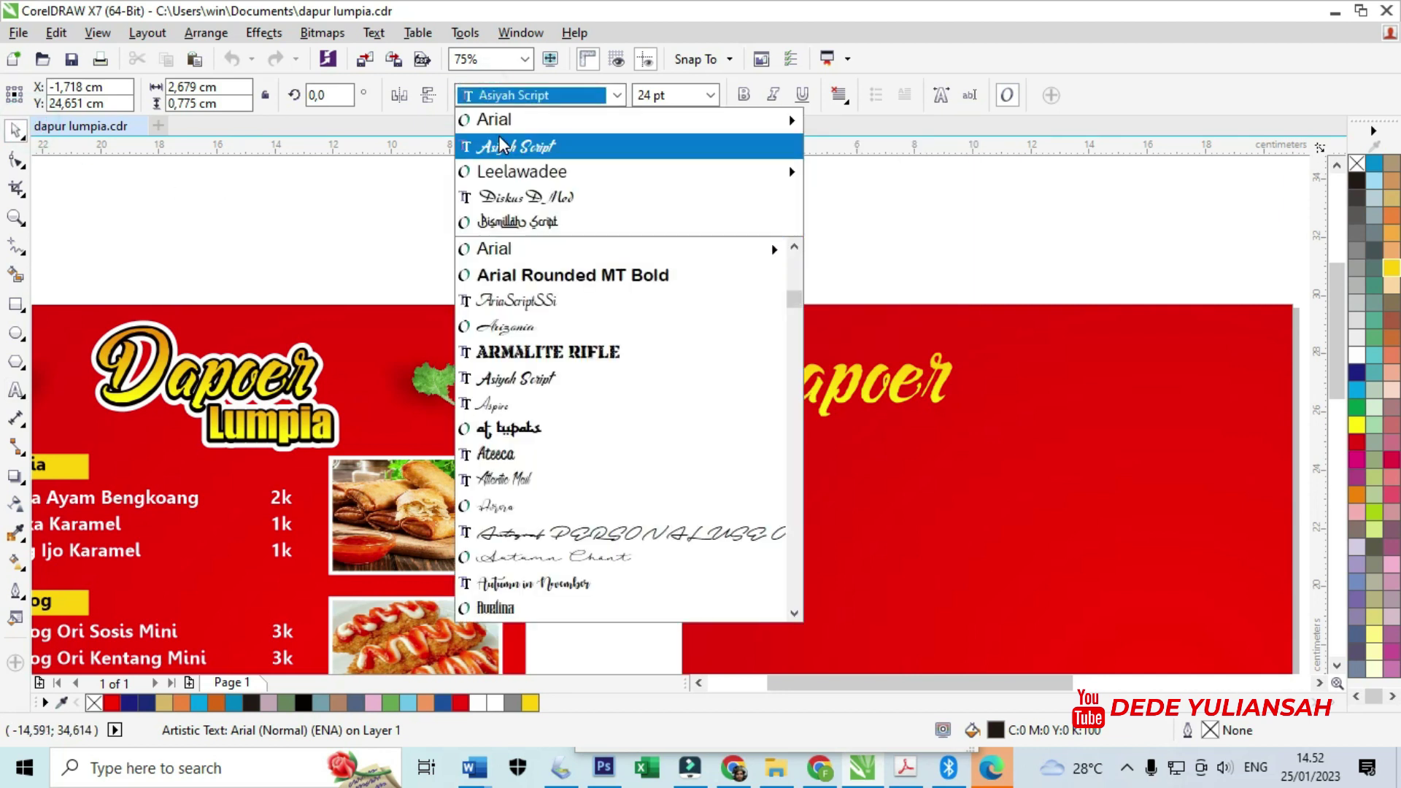
pyautogui.write('im')
pyautogui.press('Return')
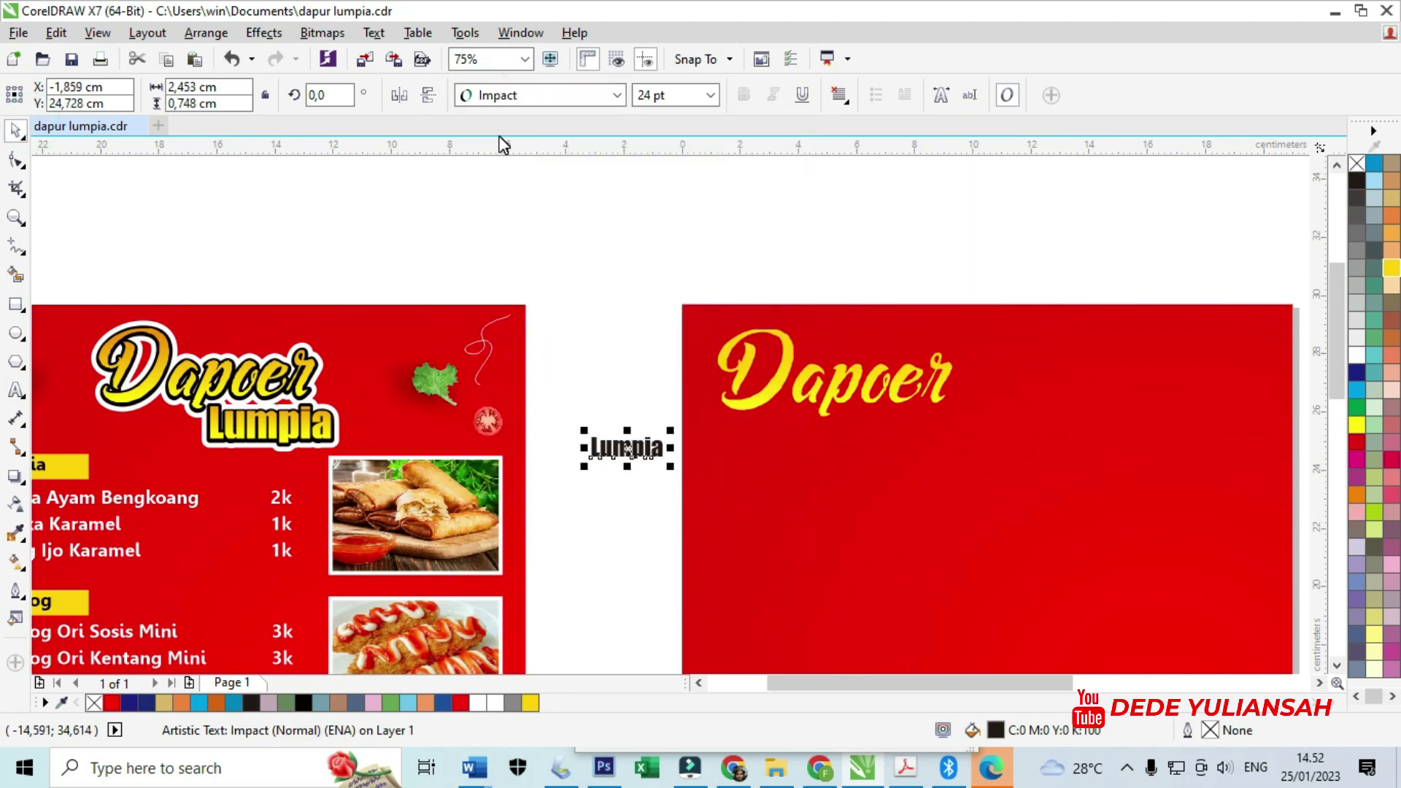
# Enlarge the "Lumpia" text to about 3.1 cm wide and place it below the right half of "Dapoer"
pyautogui.moveTo(628, 447); pyautogui.dragTo(866, 403)
pyautogui.scroll(1, 921, 438)
pyautogui.scroll(1, 872, 415)
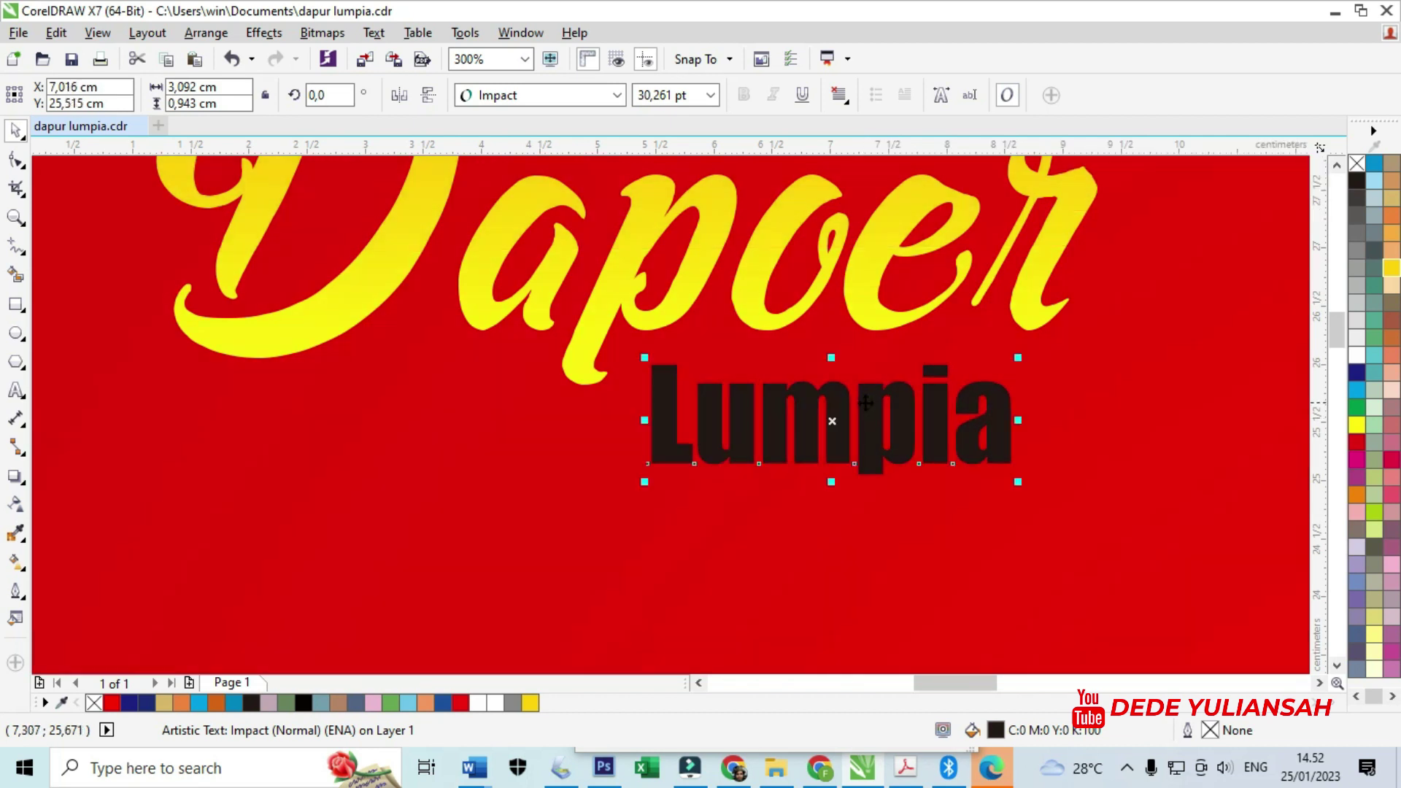
# Copy the yellow gradient fill from "Dapoer" onto the "Lumpia" text, and deselect it
pyautogui.scroll(-1, 864, 403)
pyautogui.click(16, 564)
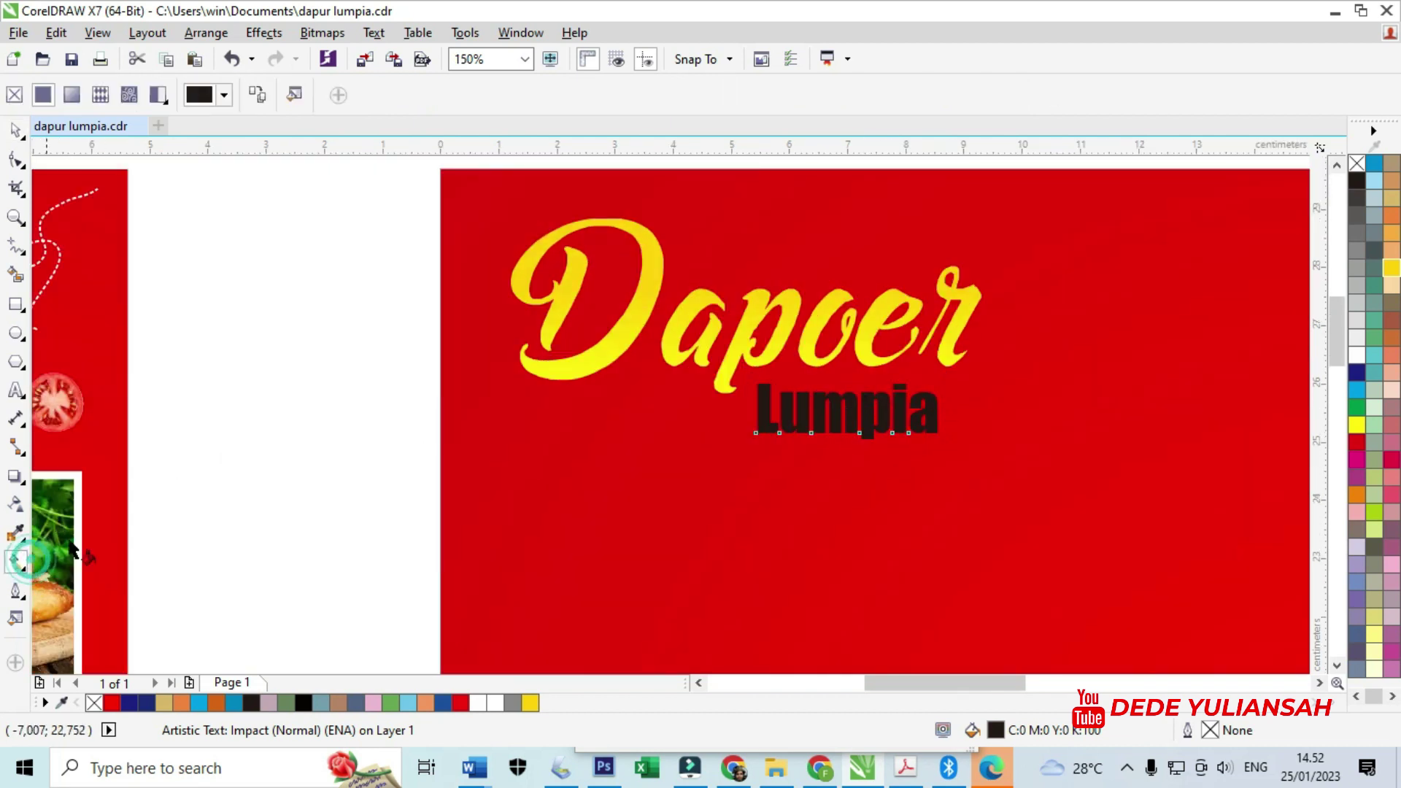
pyautogui.click(263, 99)
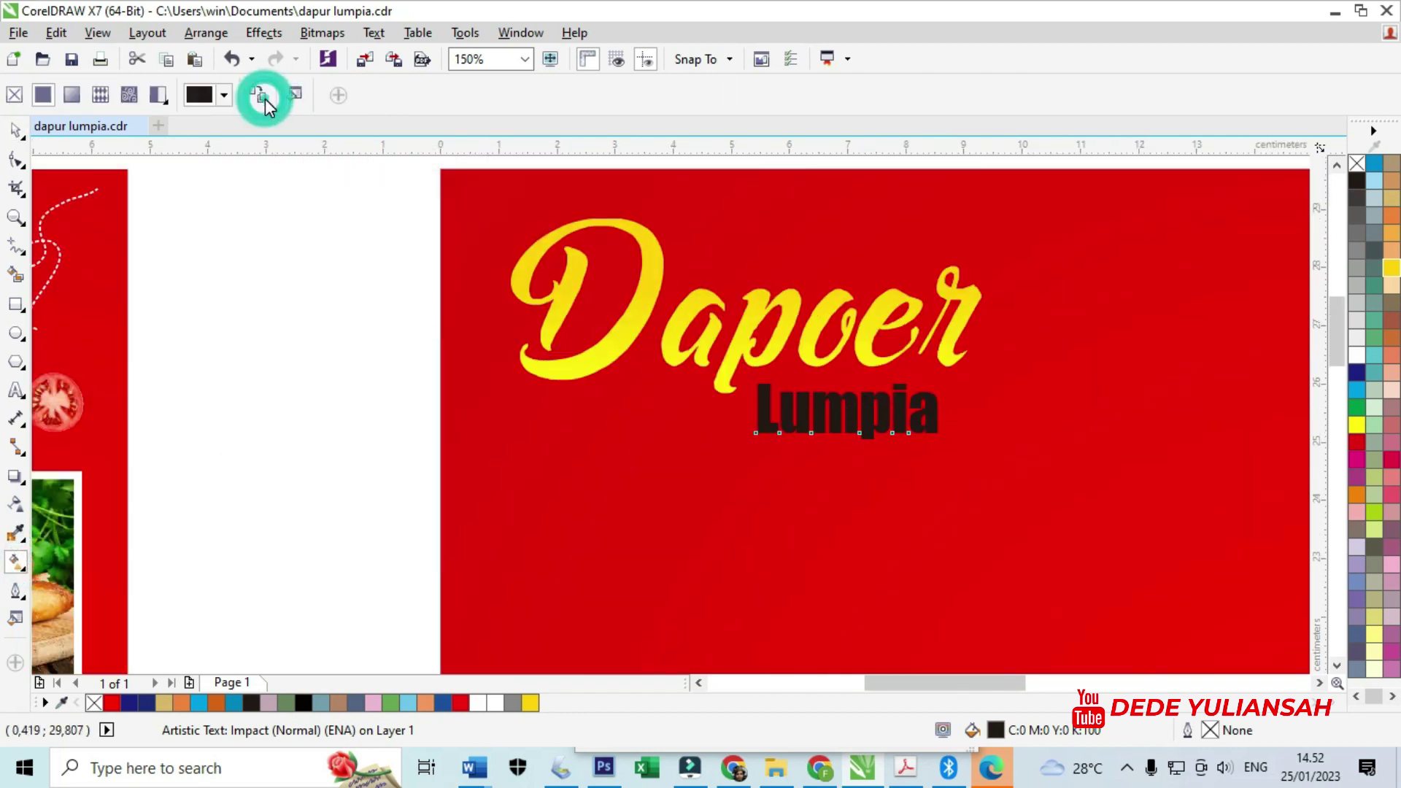
pyautogui.click(259, 97)
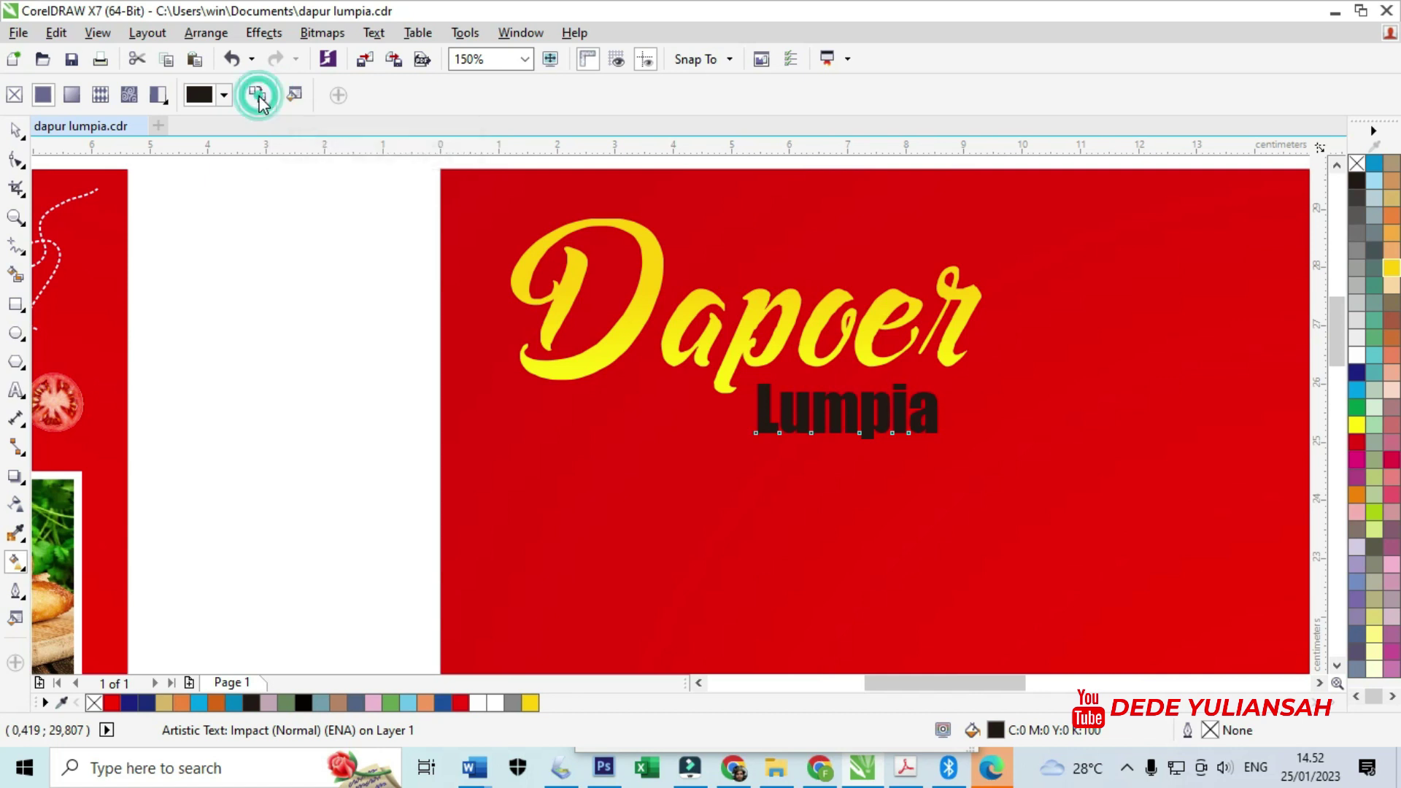
pyautogui.click(622, 328)
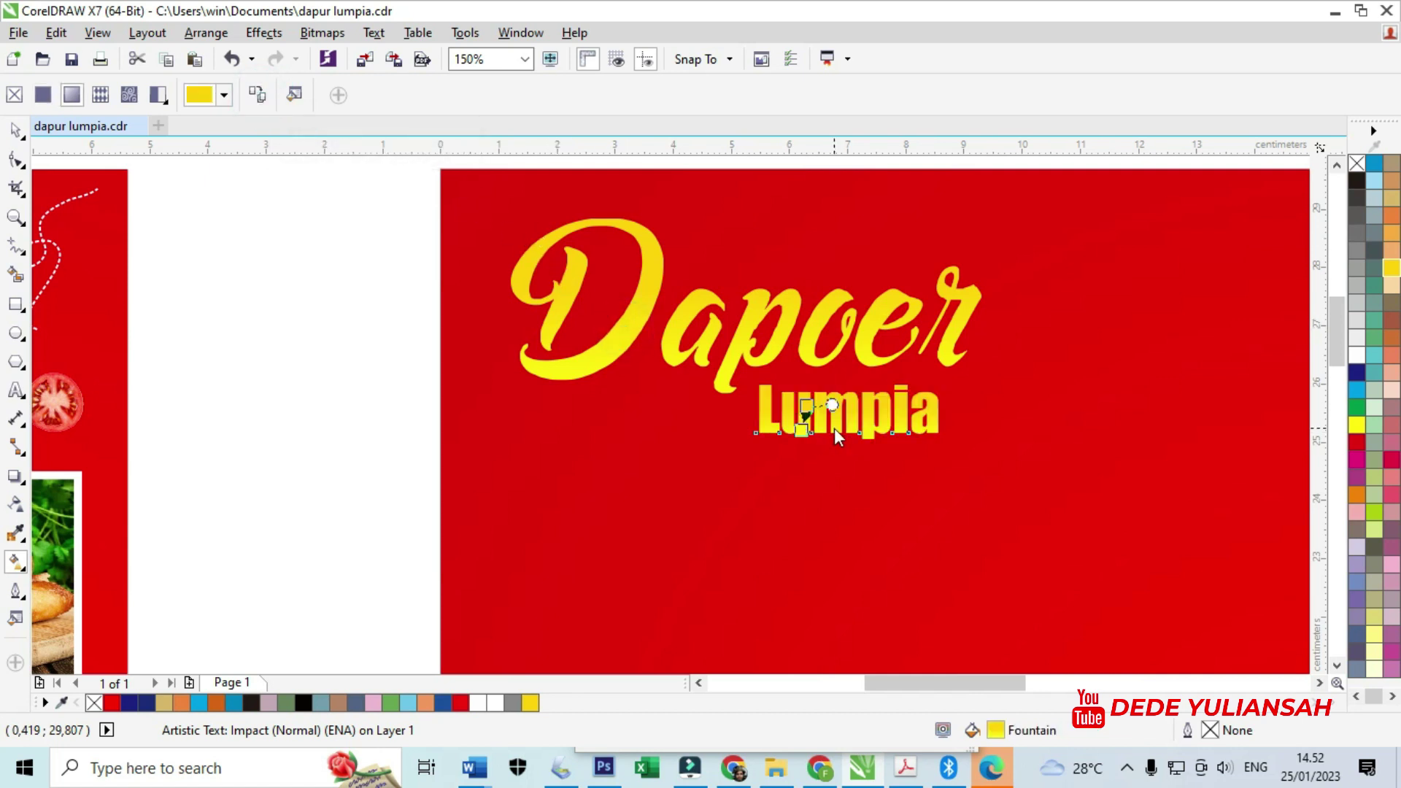
pyautogui.click(19, 132)
pyautogui.click(191, 265)
pyautogui.scroll(-1, 478, 297)
pyautogui.scroll(-1, 430, 321)
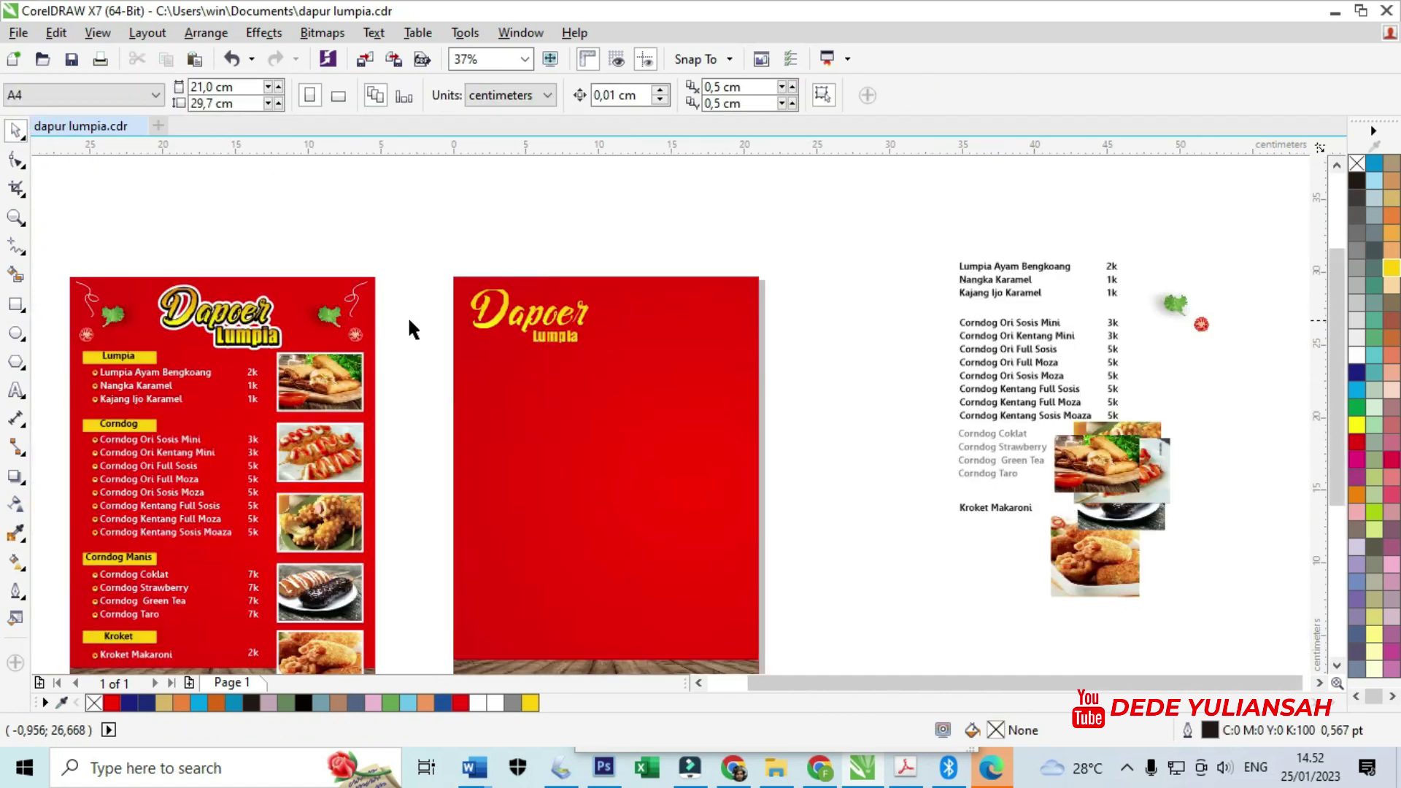
# Shift "Lumpia" slightly left and up under "Dapoer", and group the two texts
pyautogui.scroll(1, 269, 332)
pyautogui.scroll(1, 810, 357)
pyautogui.scroll(1, 817, 356)
pyautogui.moveTo(835, 362); pyautogui.dragTo(819, 359)
pyautogui.keyDown('shift'); pyautogui.click(752, 308); pyautogui.keyUp('shift')
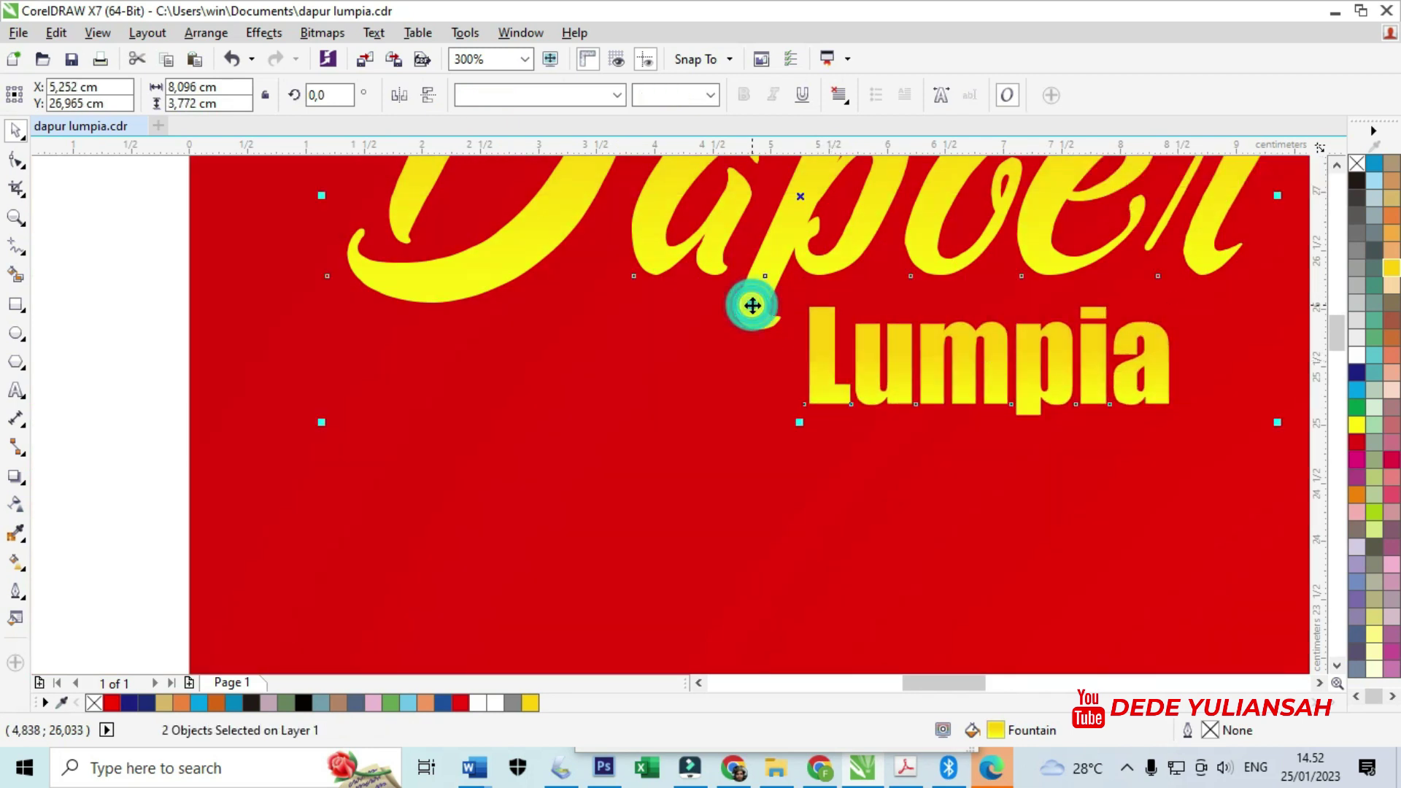
pyautogui.rightClick(754, 304)
pyautogui.click(822, 398)
pyautogui.scroll(-1, 775, 416)
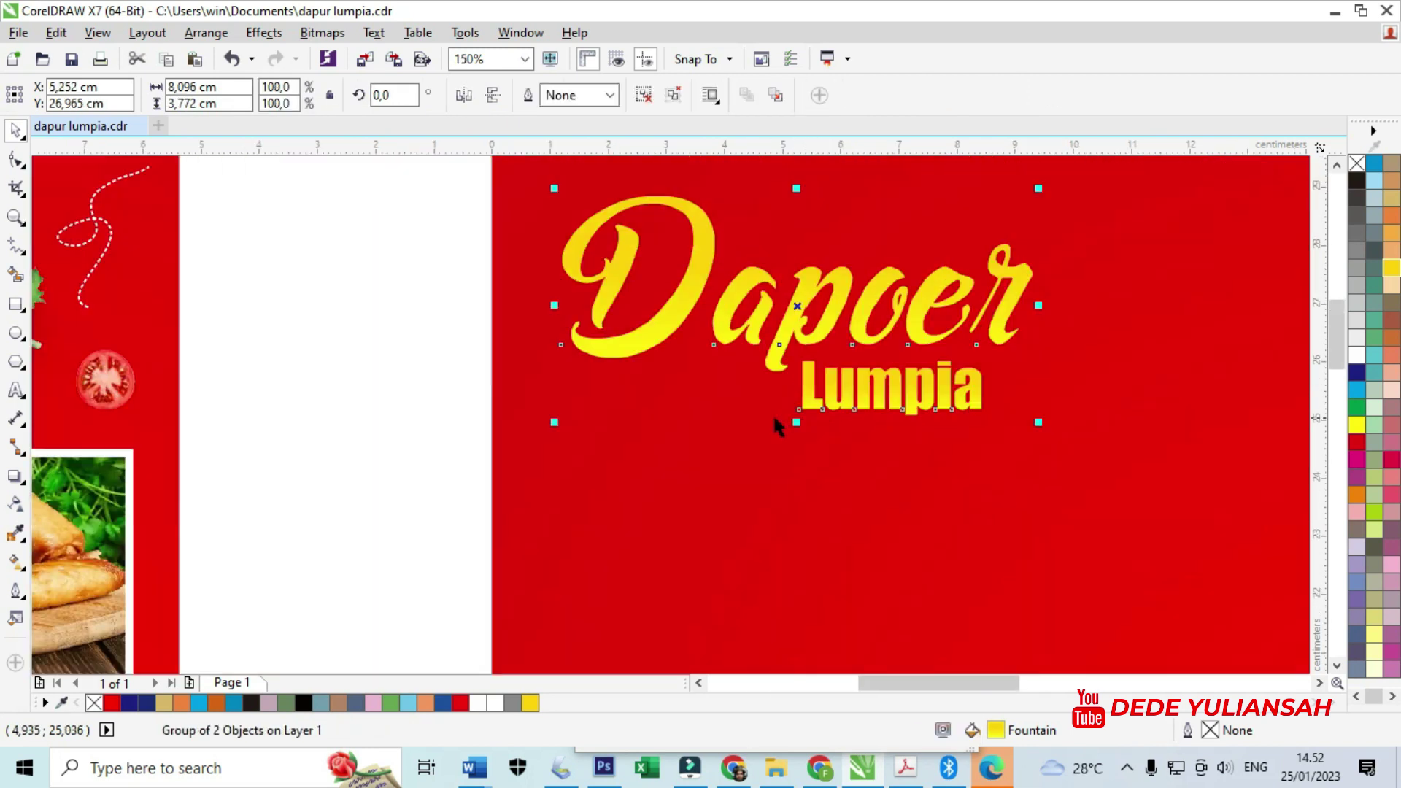
# Add a one-step outside contour of 0.254 cm with rounded corners to the grouped title
pyautogui.click(16, 484)
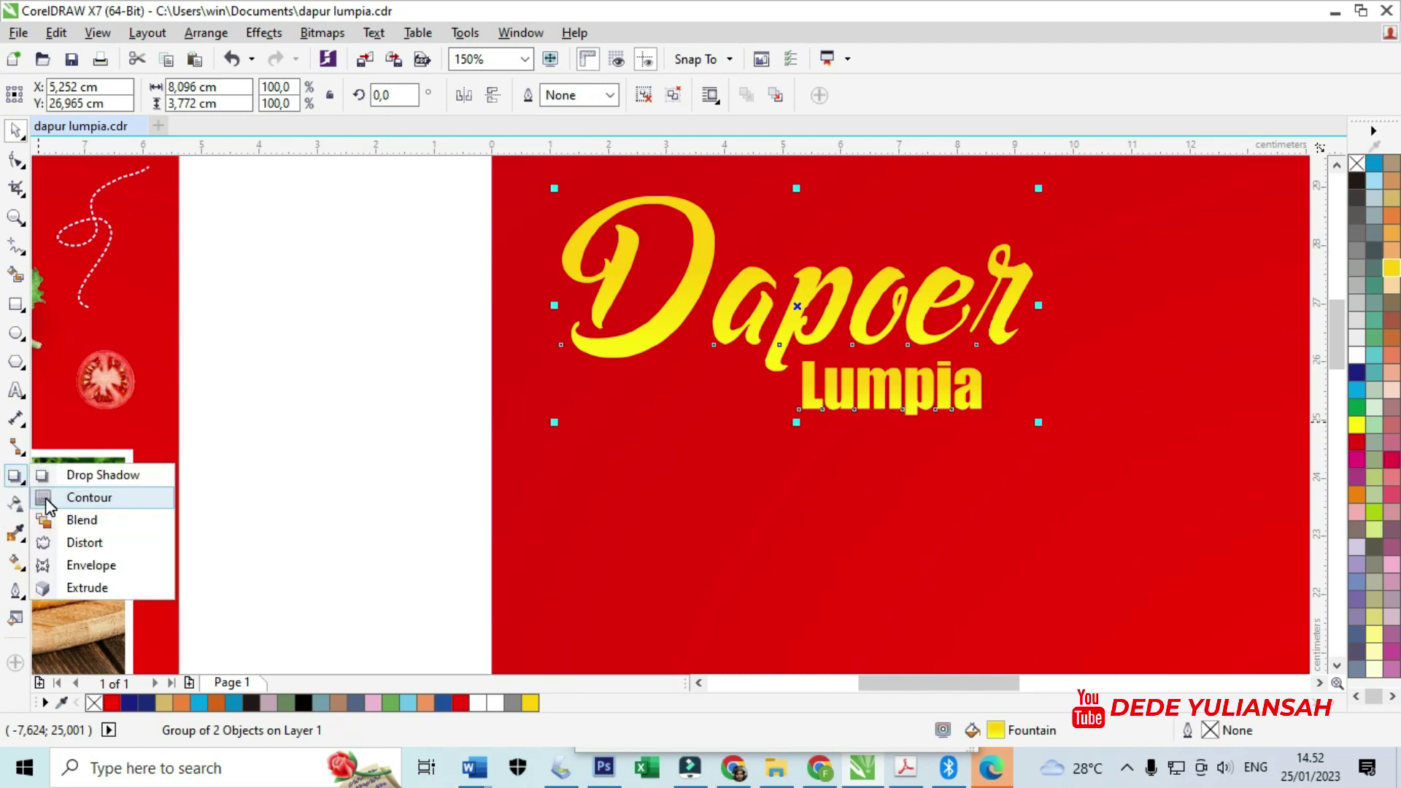
pyautogui.click(49, 500)
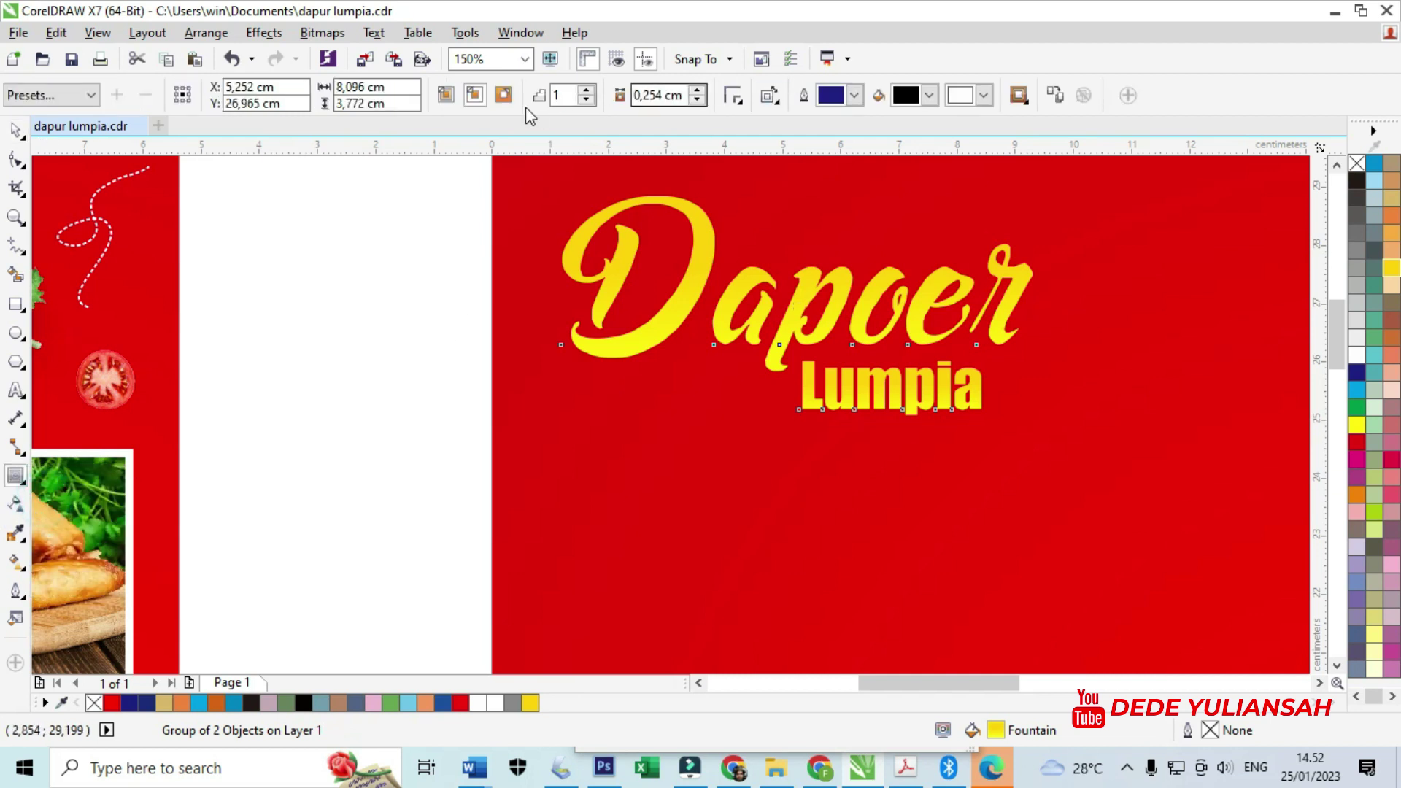
pyautogui.moveTo(566, 304); pyautogui.dragTo(546, 305)
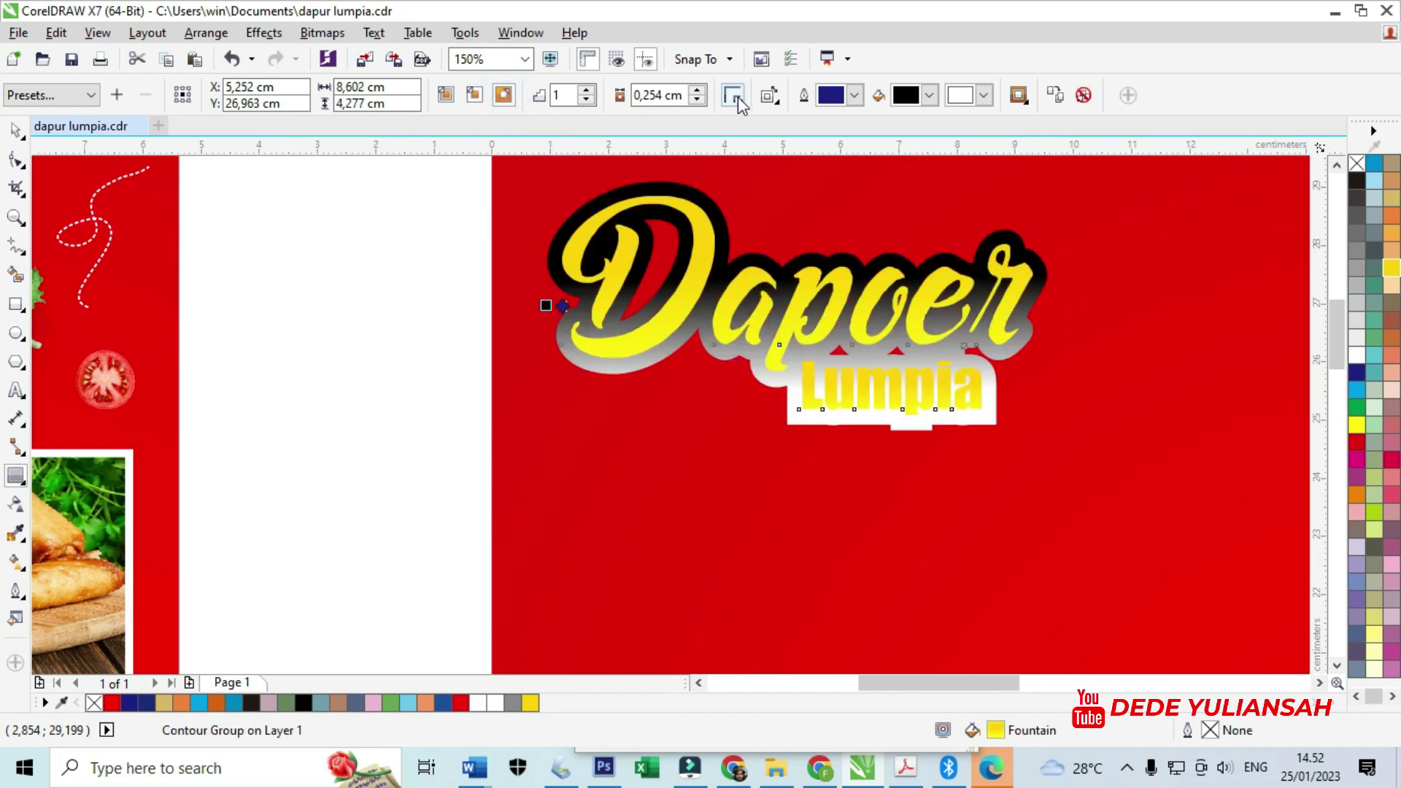
pyautogui.click(734, 95)
pyautogui.click(731, 141)
# Reduce the title's contour offset to about 0.119 cm by pulling the contour closer to the letters
pyautogui.scroll(1, 564, 303)
pyautogui.scroll(-3, 555, 309)
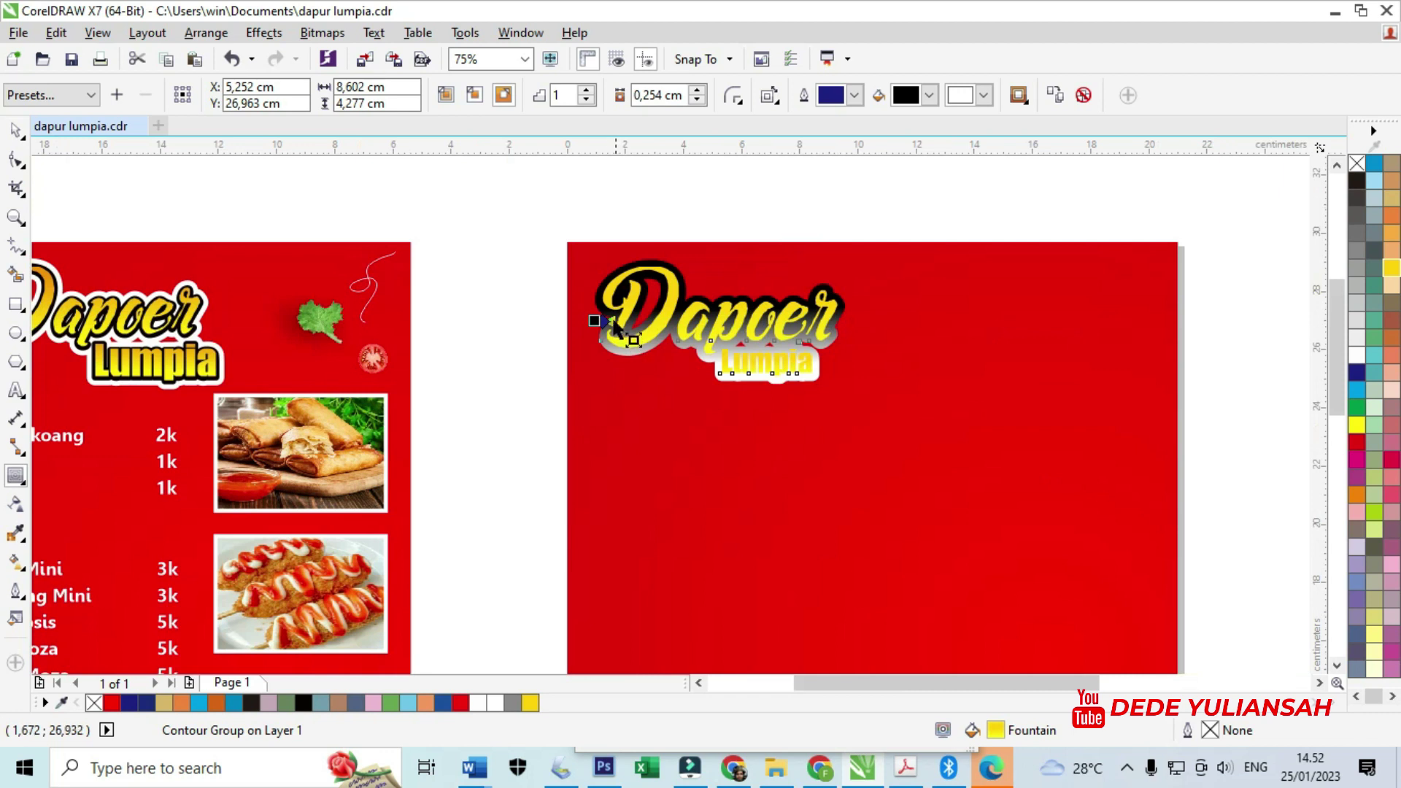
pyautogui.scroll(4, 613, 334)
pyautogui.click(529, 390)
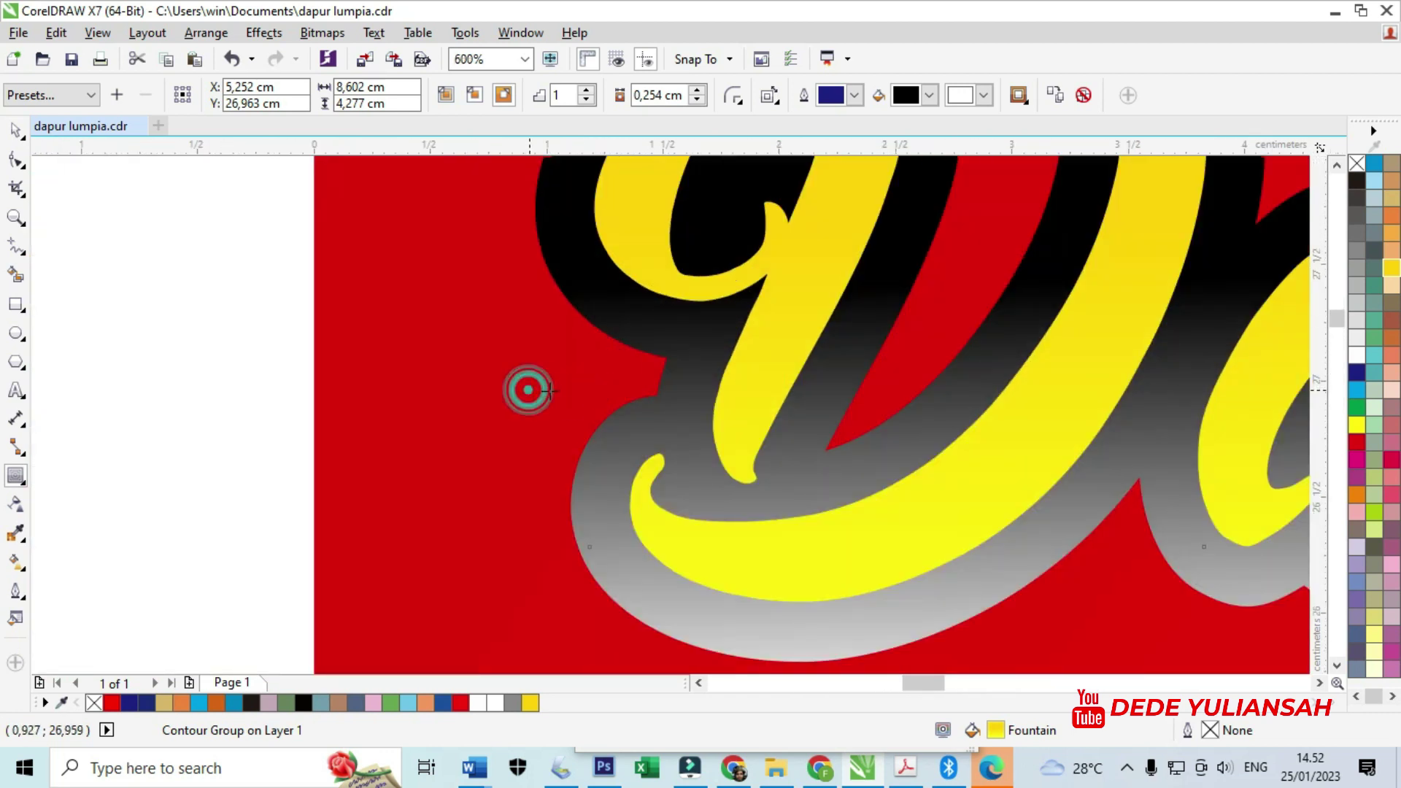
pyautogui.moveTo(564, 398); pyautogui.dragTo(567, 398)
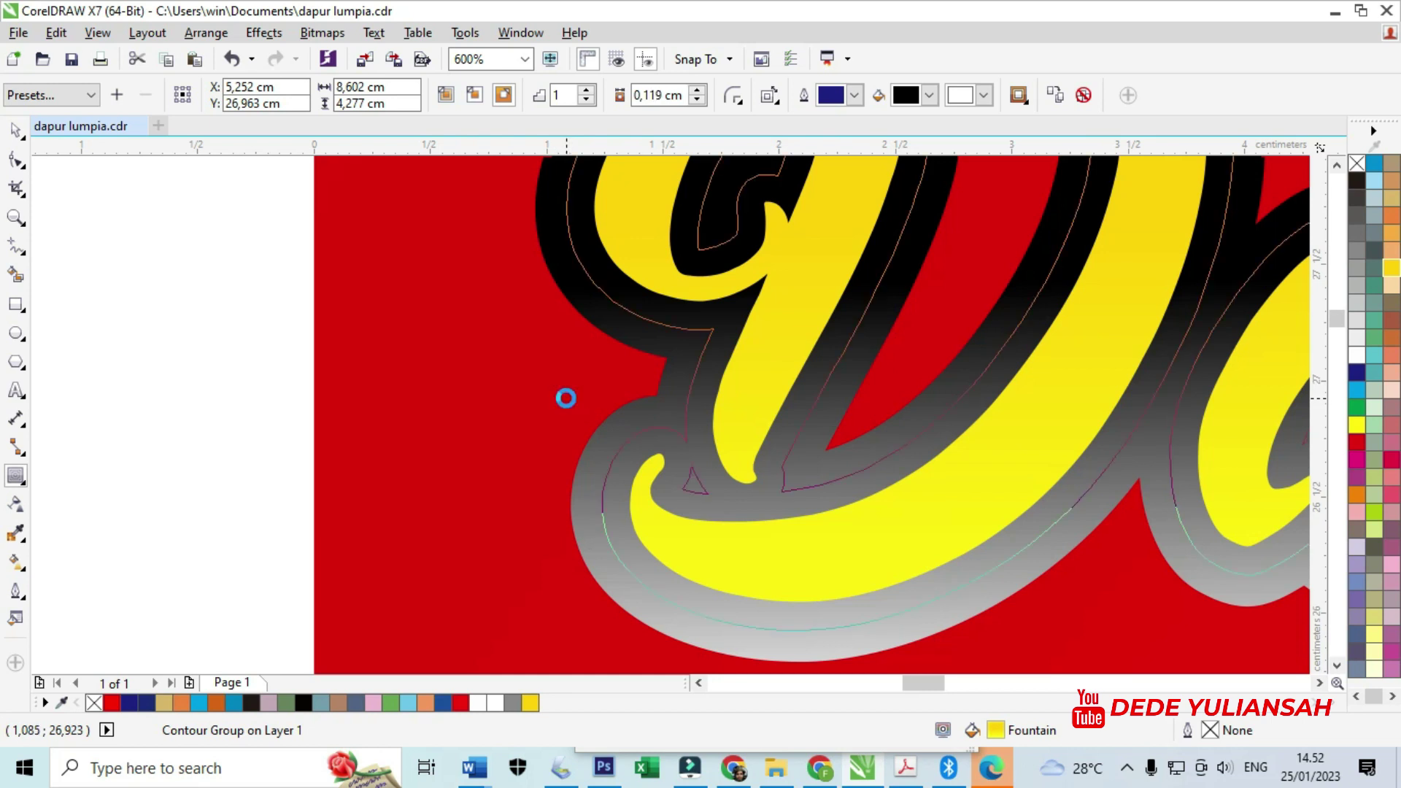
pyautogui.scroll(-2, 564, 388)
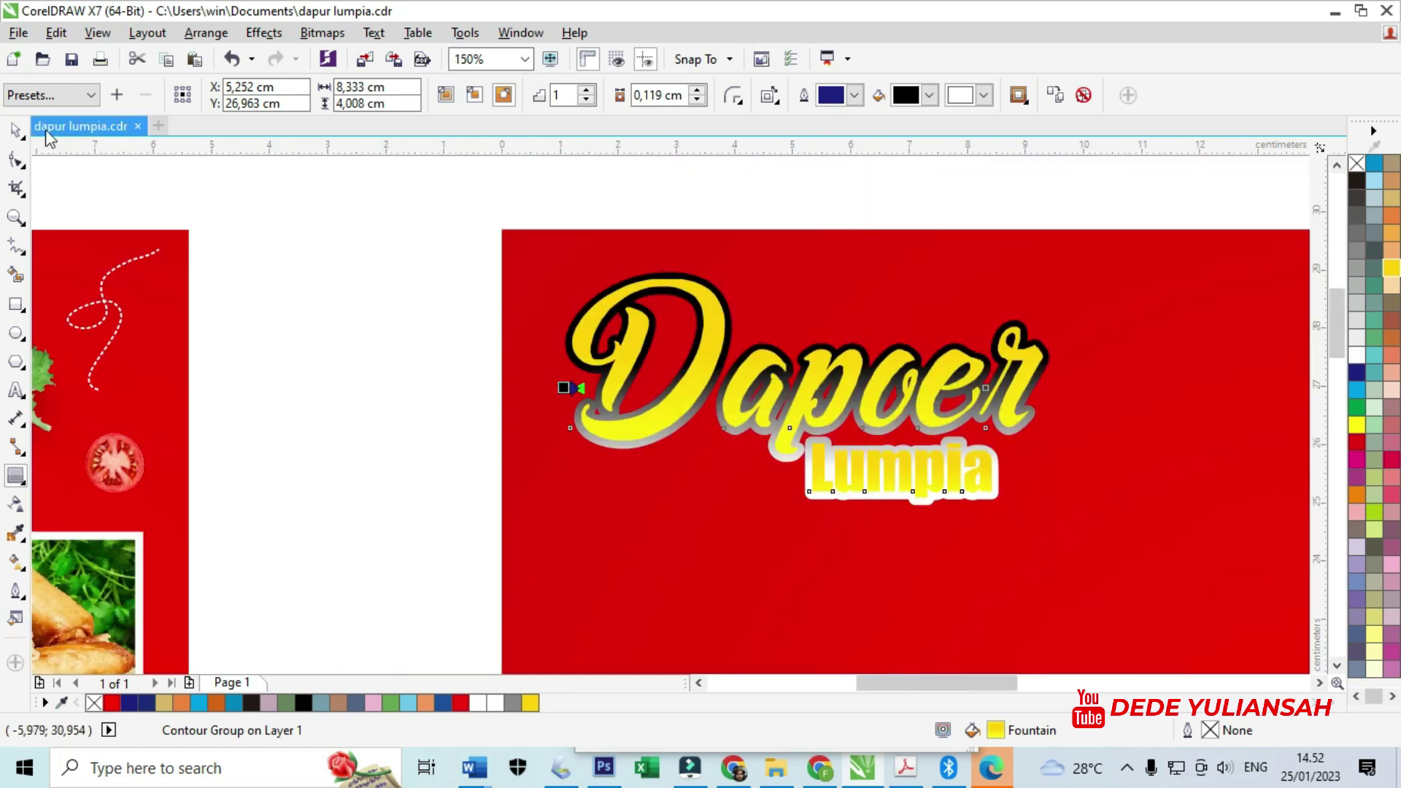
# Break the contour group around the title apart
pyautogui.click(14, 129)
pyautogui.click(274, 309)
pyautogui.scroll(1, 574, 348)
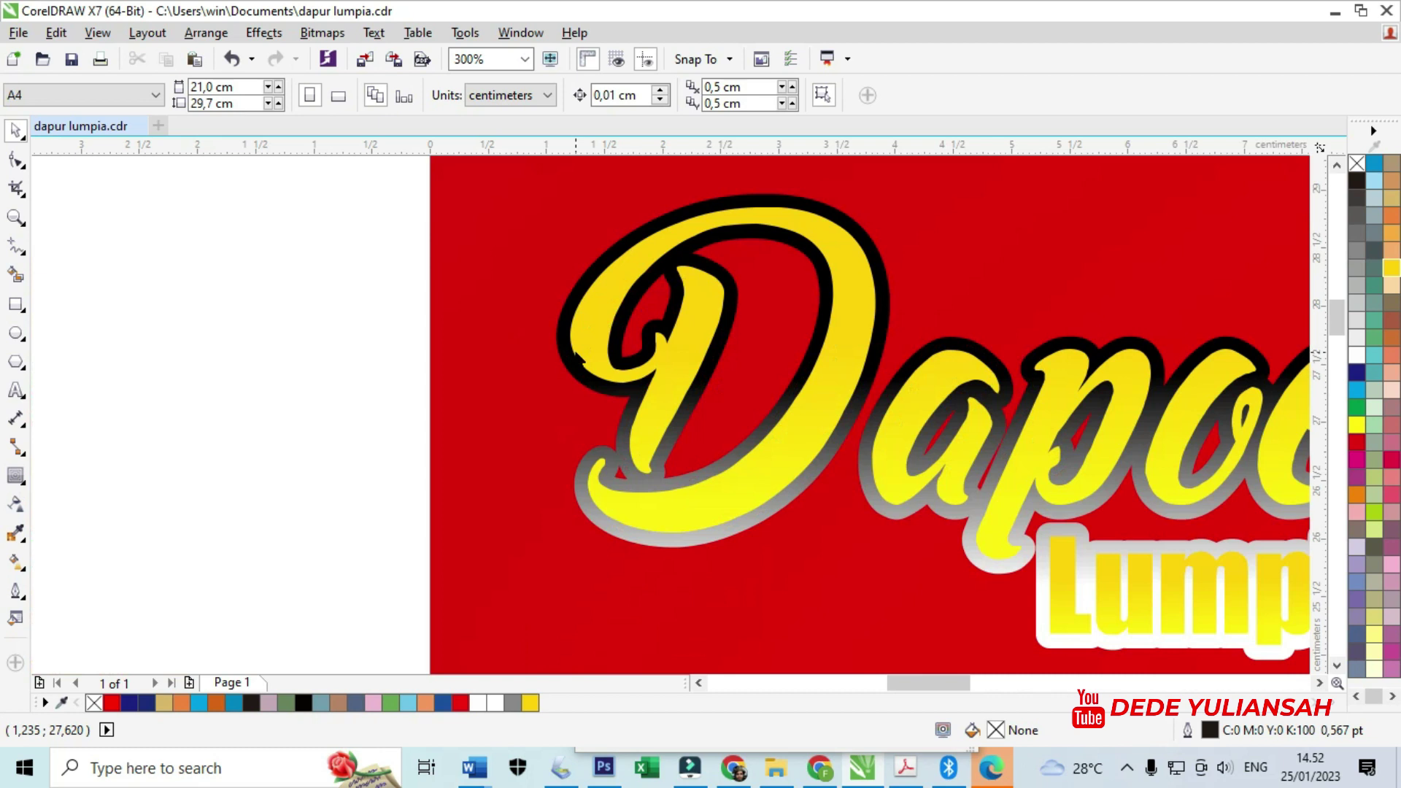
pyautogui.click(557, 338)
pyautogui.rightClick(559, 345)
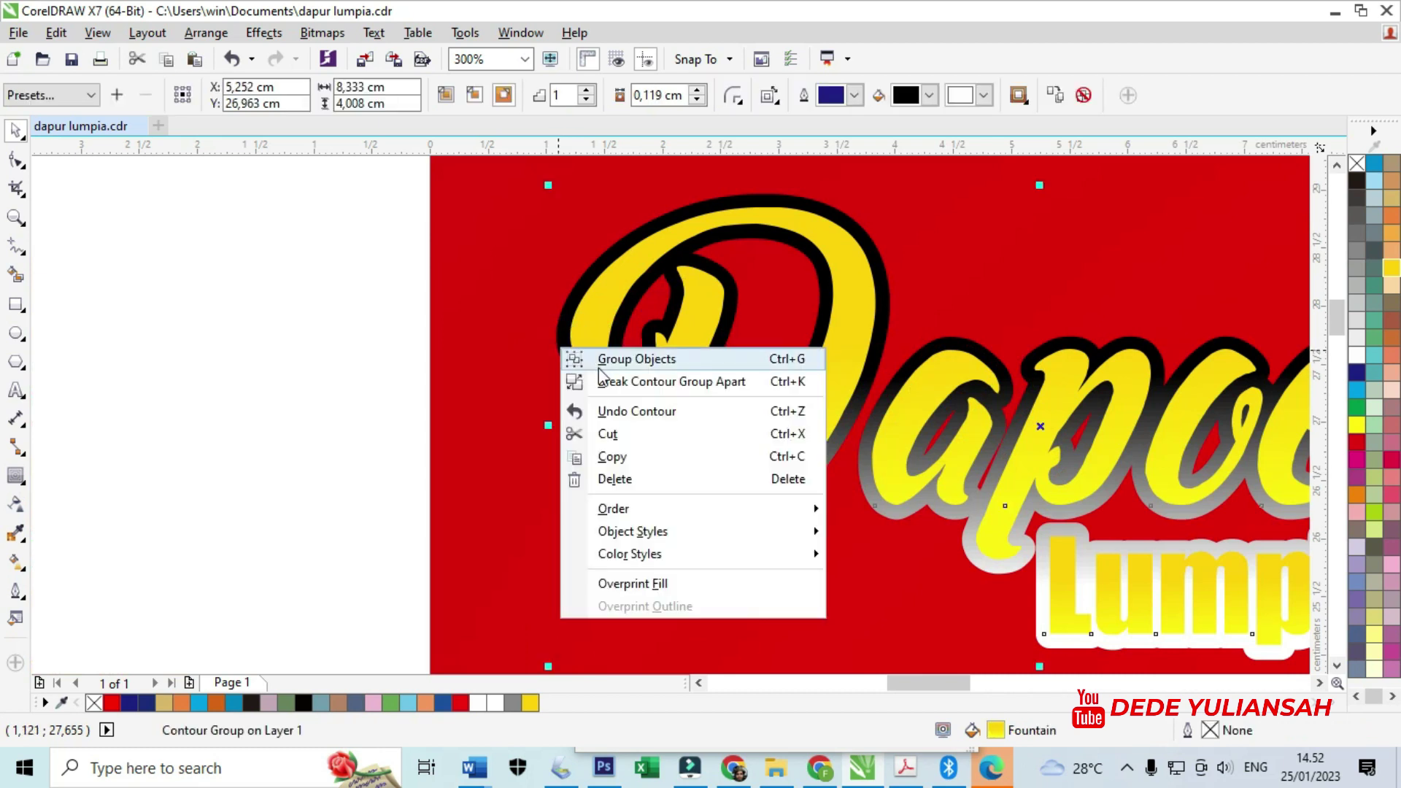
pyautogui.click(612, 382)
# Fill the separated contour shape behind the title with the palette's rich black, CMYK C91 M88 Y89 K80
pyautogui.click(342, 365)
pyautogui.click(565, 359)
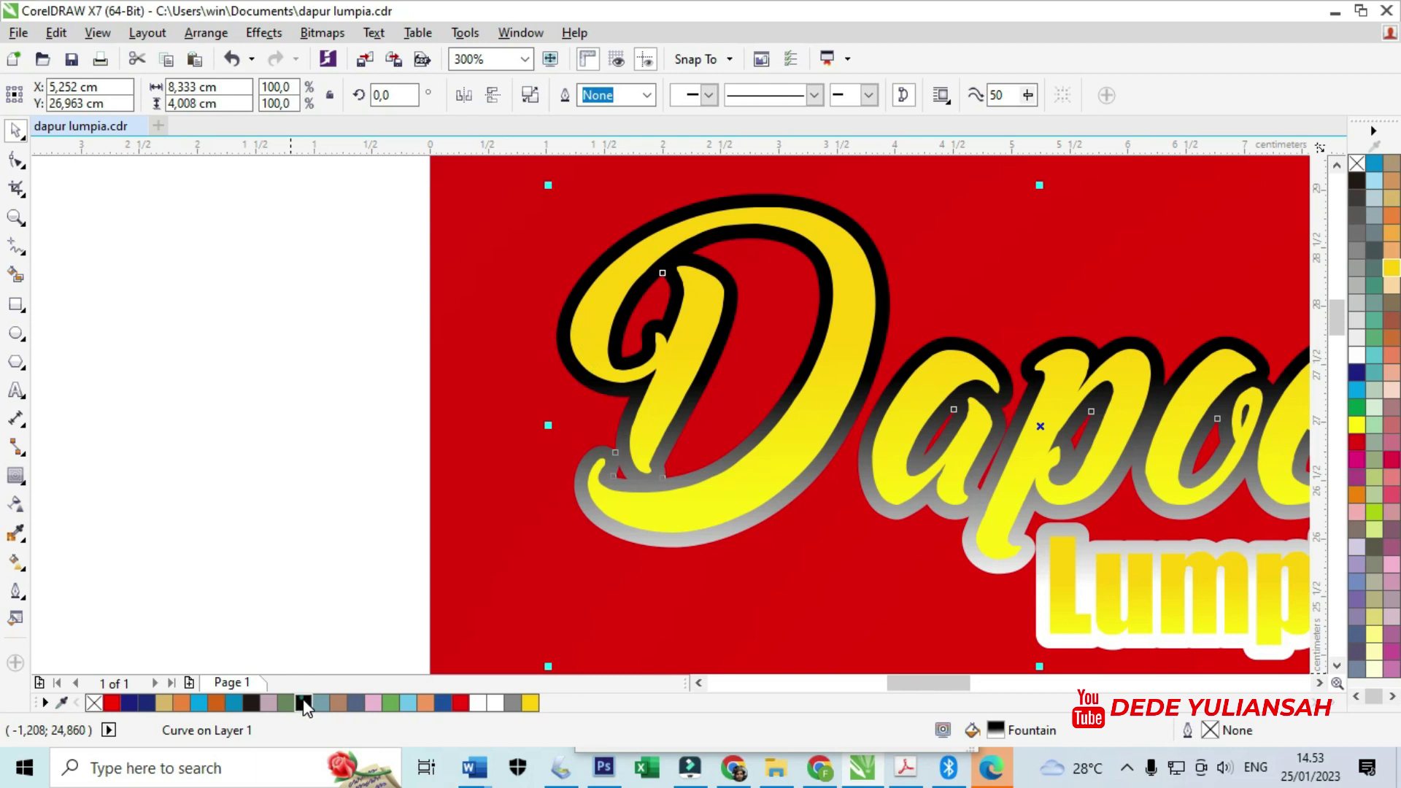
pyautogui.click(297, 401)
pyautogui.scroll(-4, 651, 330)
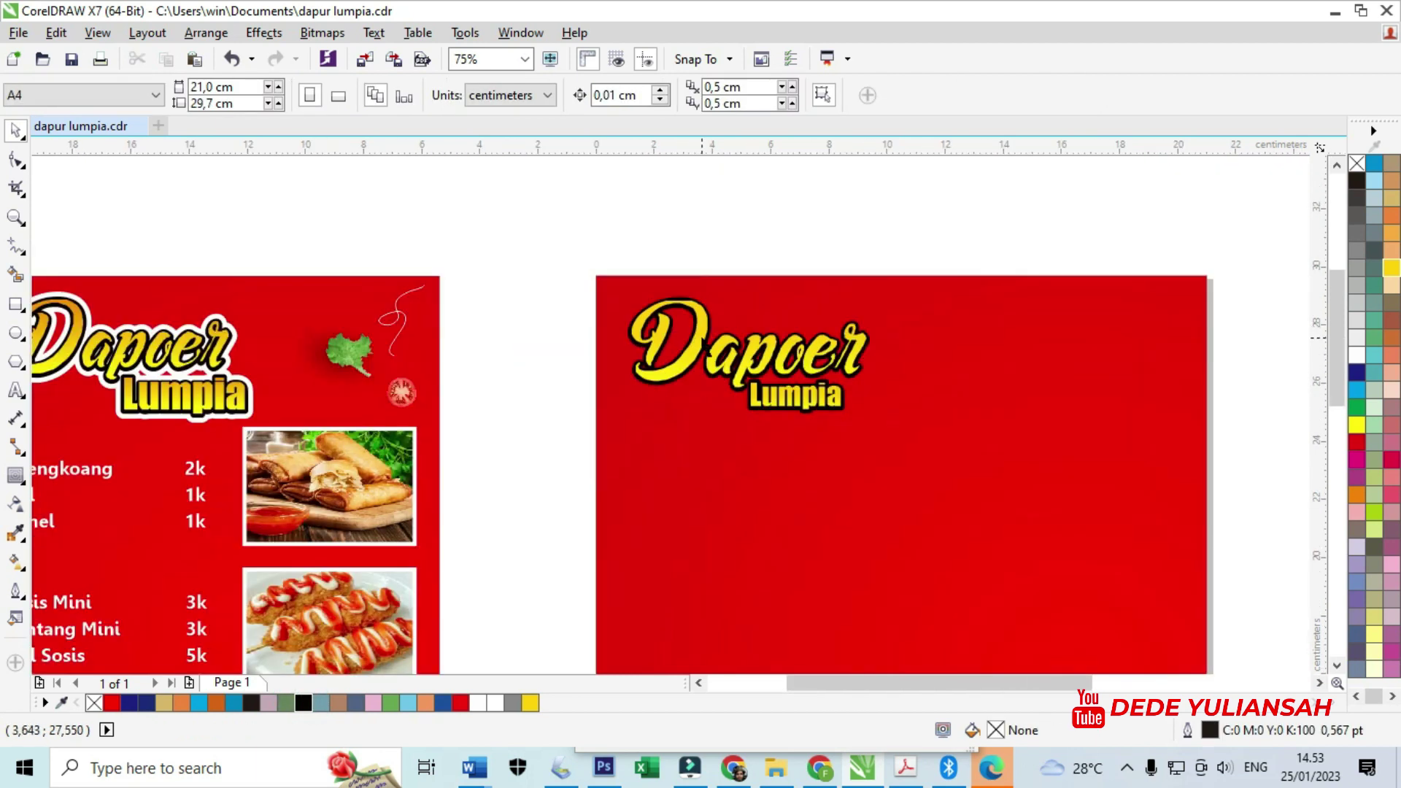
# Add a one-step outside contour of 0.254 cm to the black outline shape and set its fill to white
pyautogui.scroll(4, 675, 339)
pyautogui.click(594, 301)
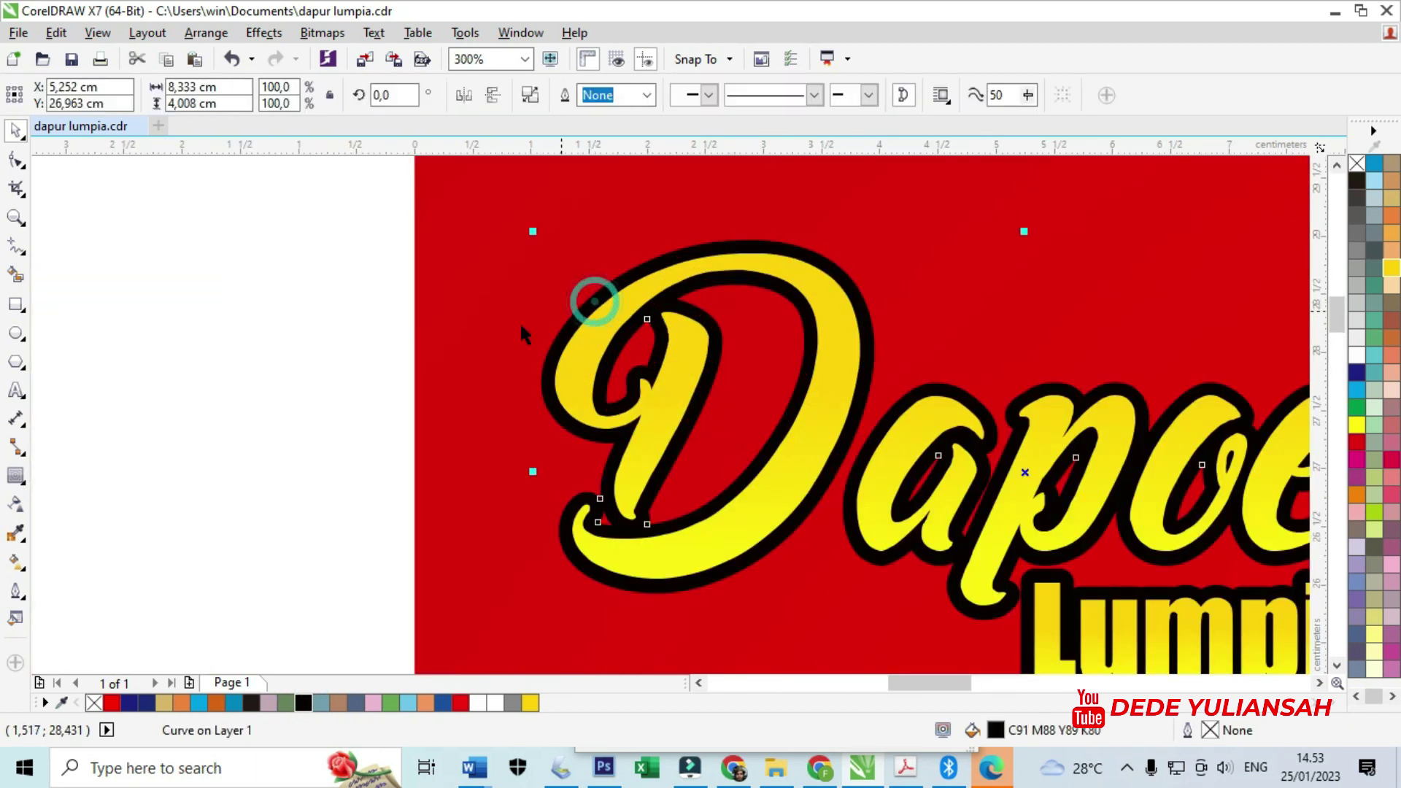
pyautogui.click(11, 475)
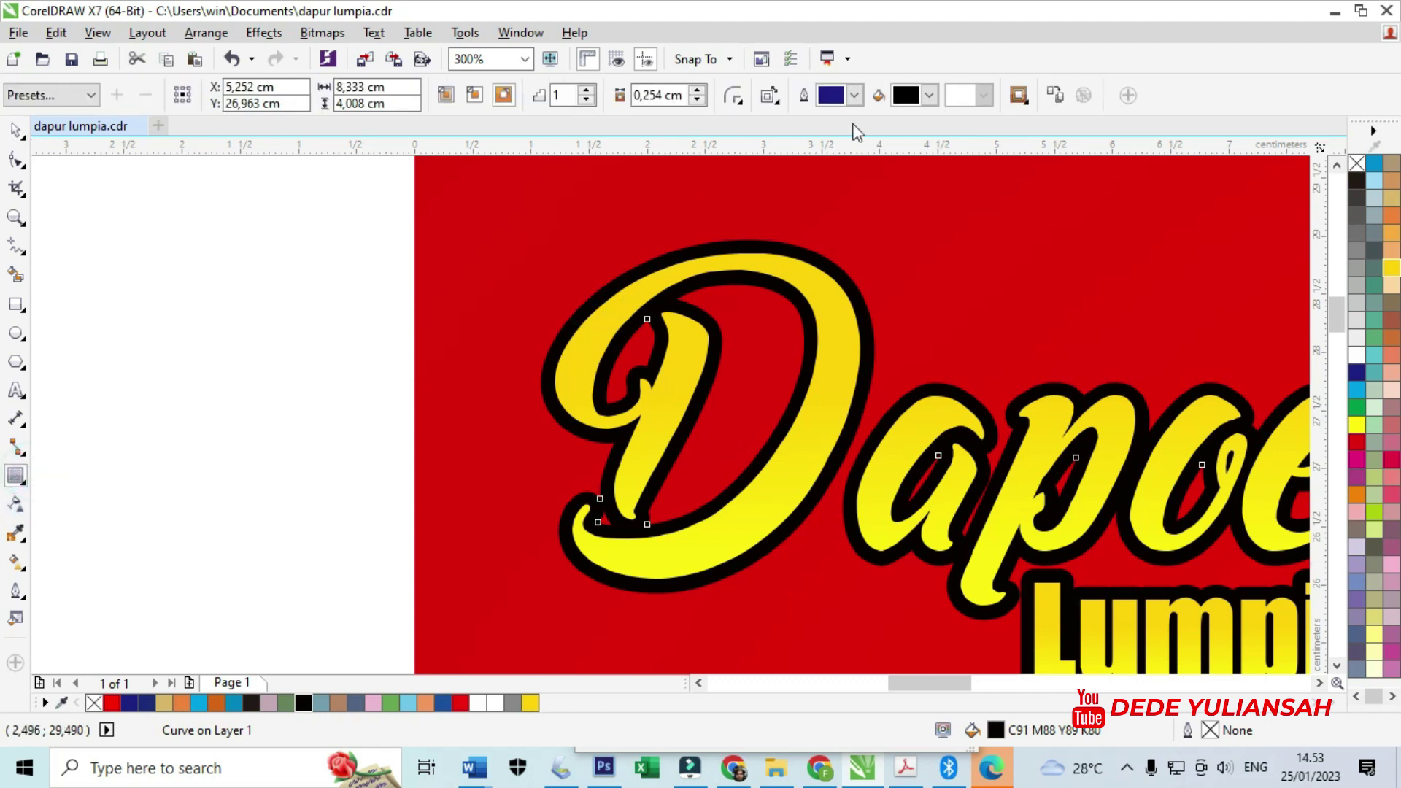
pyautogui.click(929, 96)
pyautogui.click(949, 119)
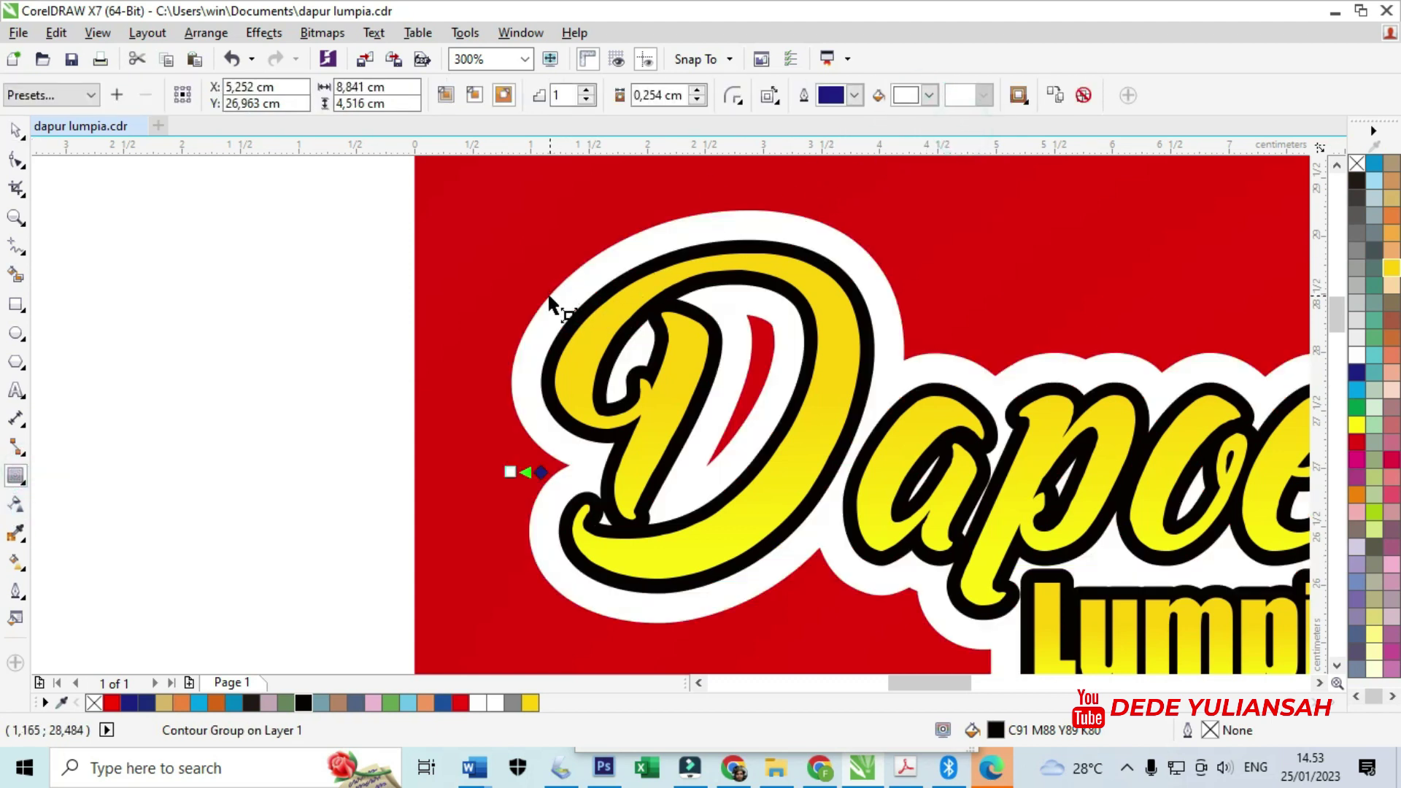
# Reduce the white contour's offset to about 0.132 cm
pyautogui.scroll(-2, 551, 301)
pyautogui.scroll(2, 533, 316)
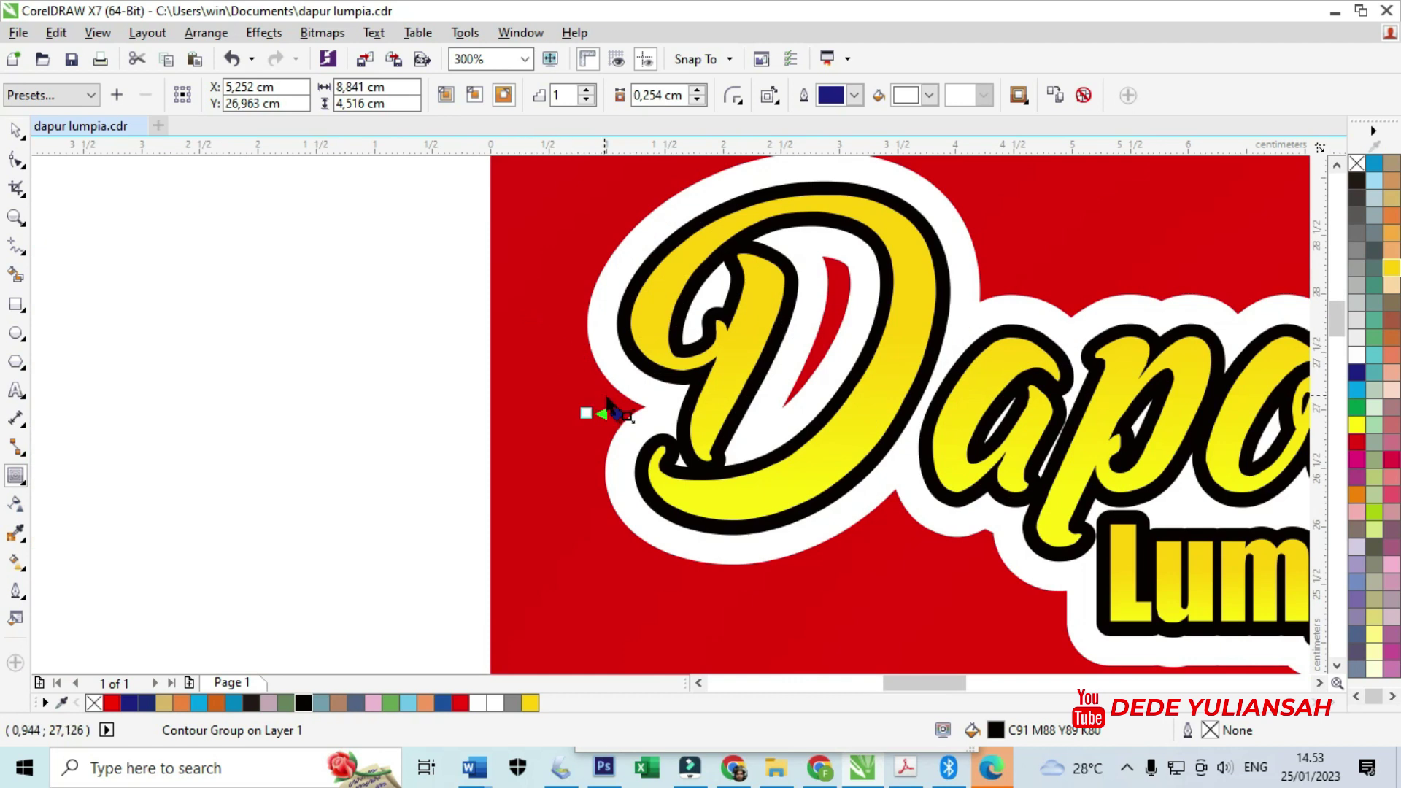
pyautogui.scroll(1, 607, 399)
pyautogui.moveTo(557, 425); pyautogui.dragTo(586, 443)
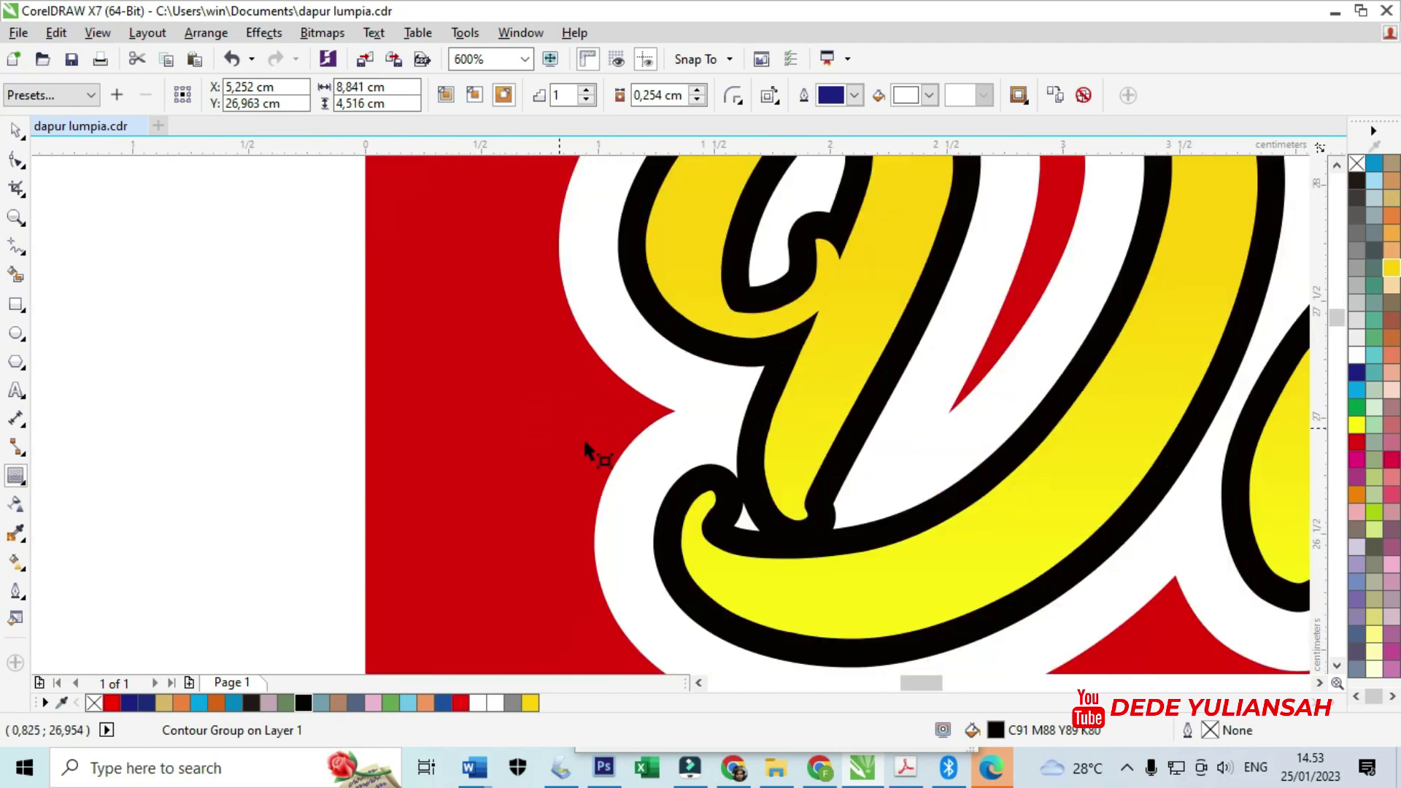
pyautogui.scroll(-3, 586, 442)
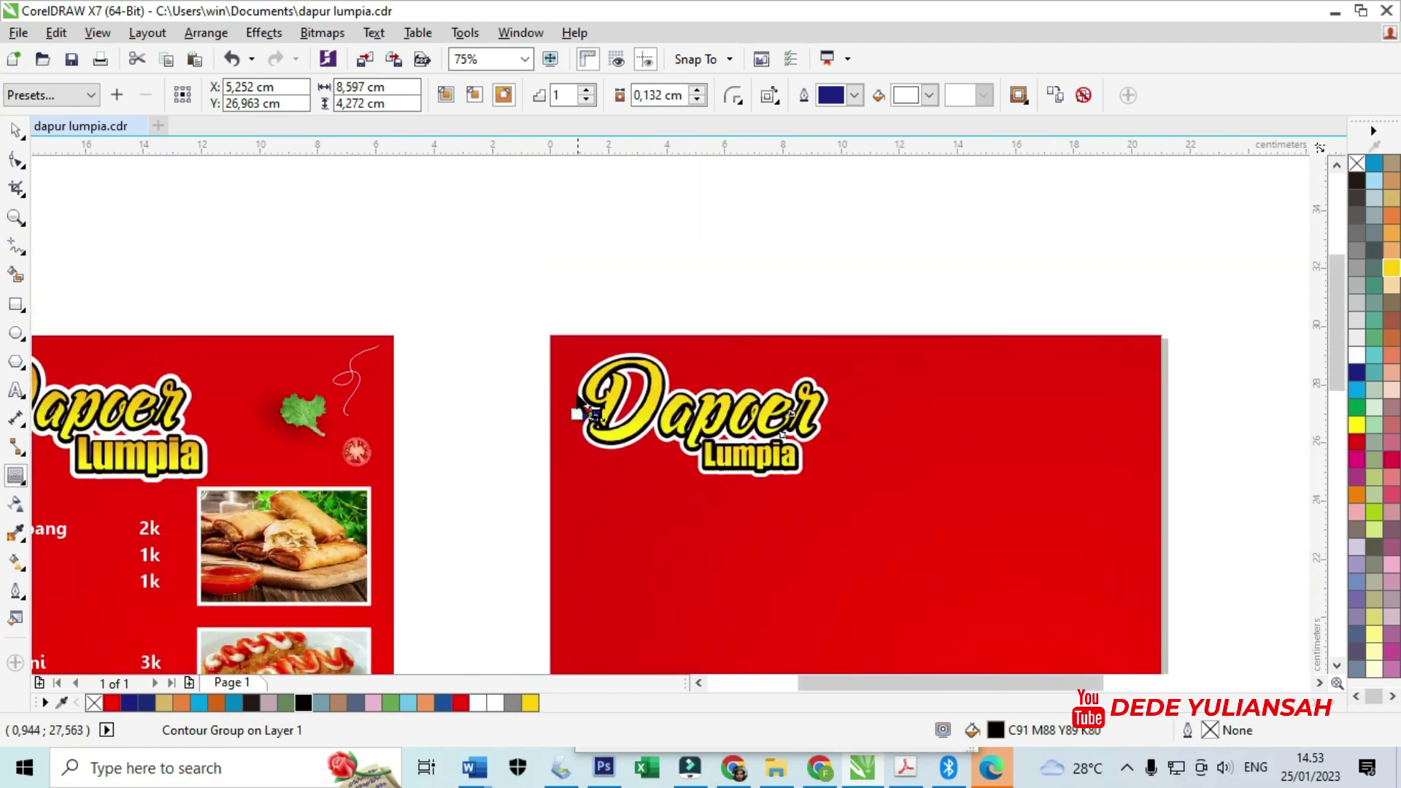
# Select all parts of the new "Dapoer Lumpia" logo and group them
pyautogui.click(14, 130)
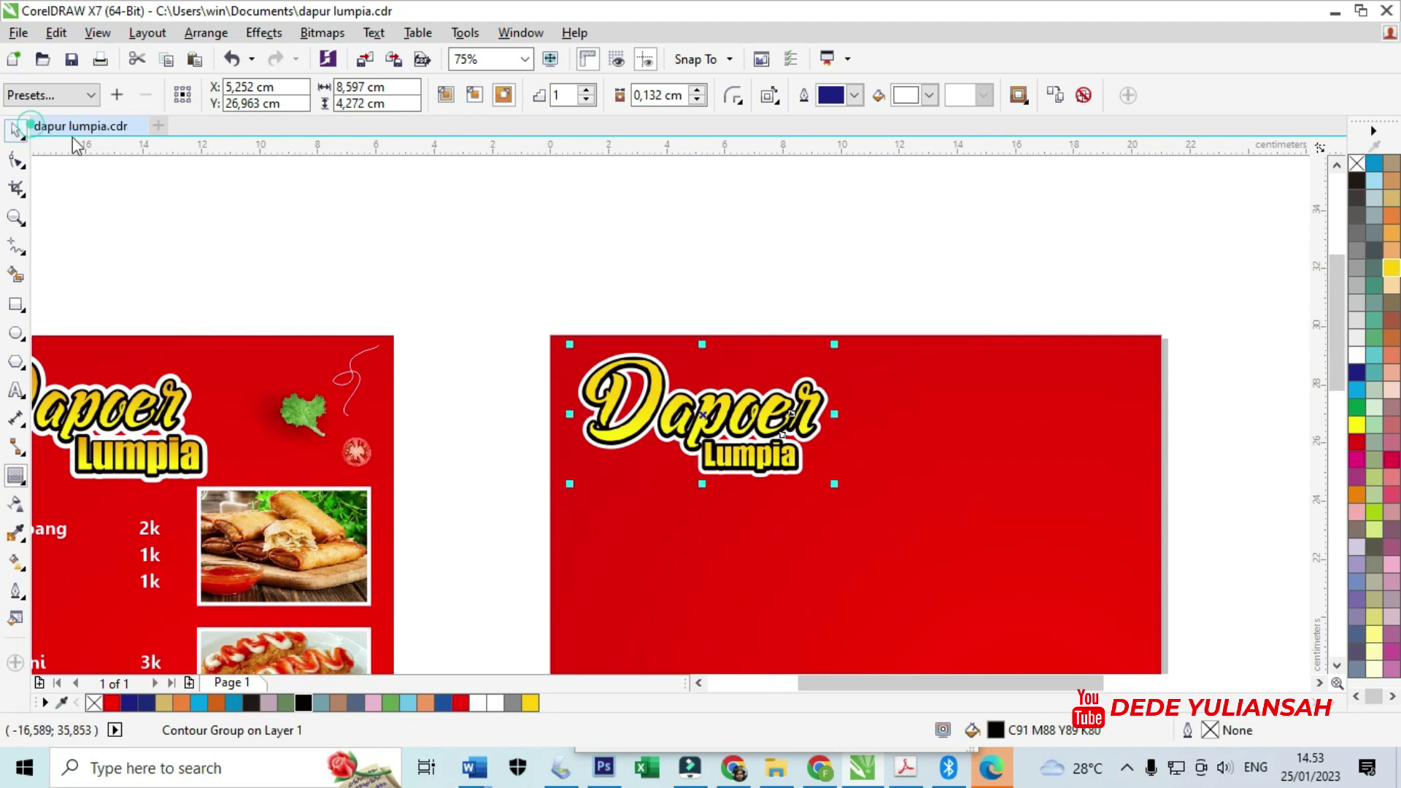
pyautogui.click(532, 250)
pyautogui.moveTo(435, 256); pyautogui.dragTo(916, 577)
pyautogui.scroll(-1, 792, 414)
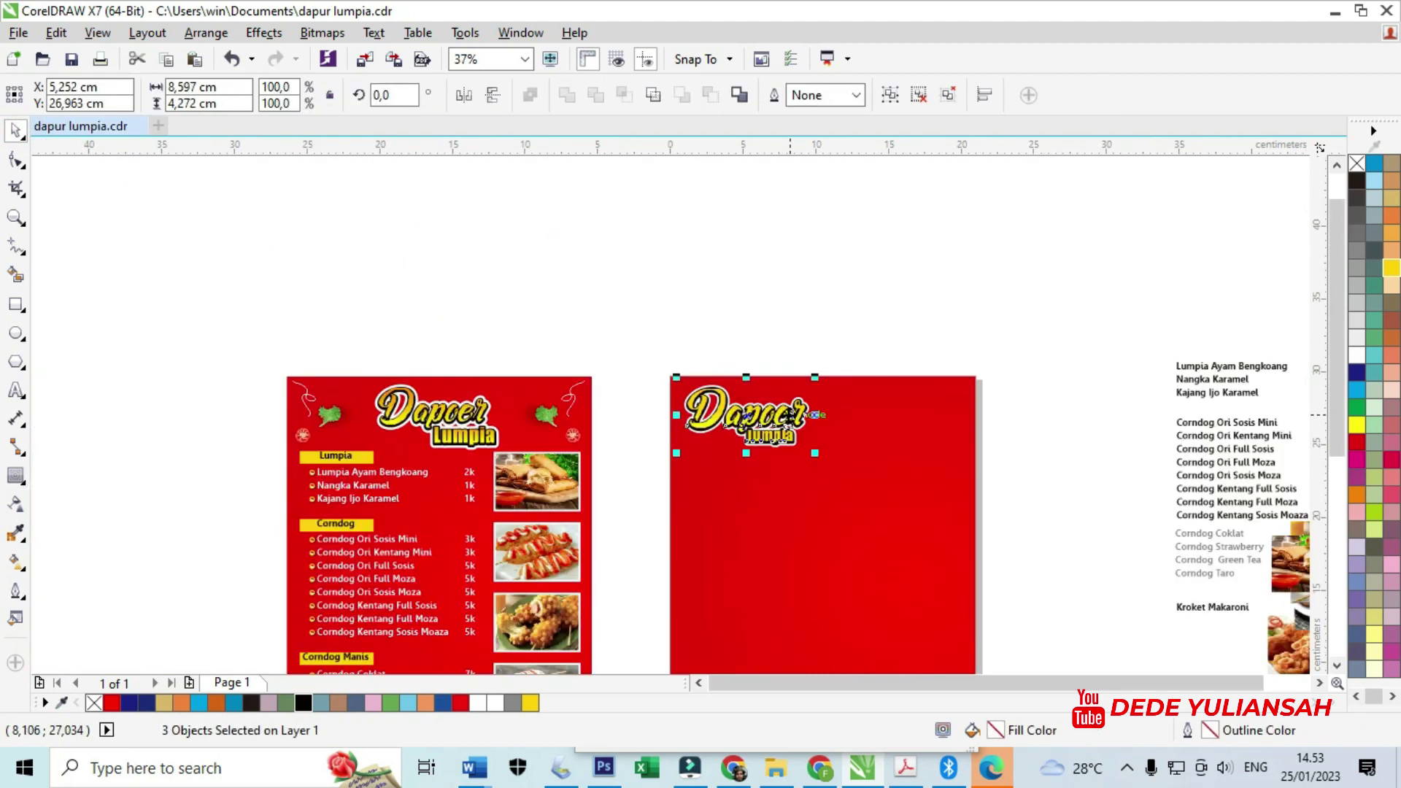
pyautogui.hotkey('ctrl', 'g')
# Move the logo group to the horizontal centre of the new poster's upper area, and deselect it
pyautogui.scroll(1, 792, 416)
pyautogui.moveTo(765, 415); pyautogui.dragTo(920, 438)
pyautogui.keyDown('shift'); pyautogui.click(1040, 422); pyautogui.keyUp('shift')
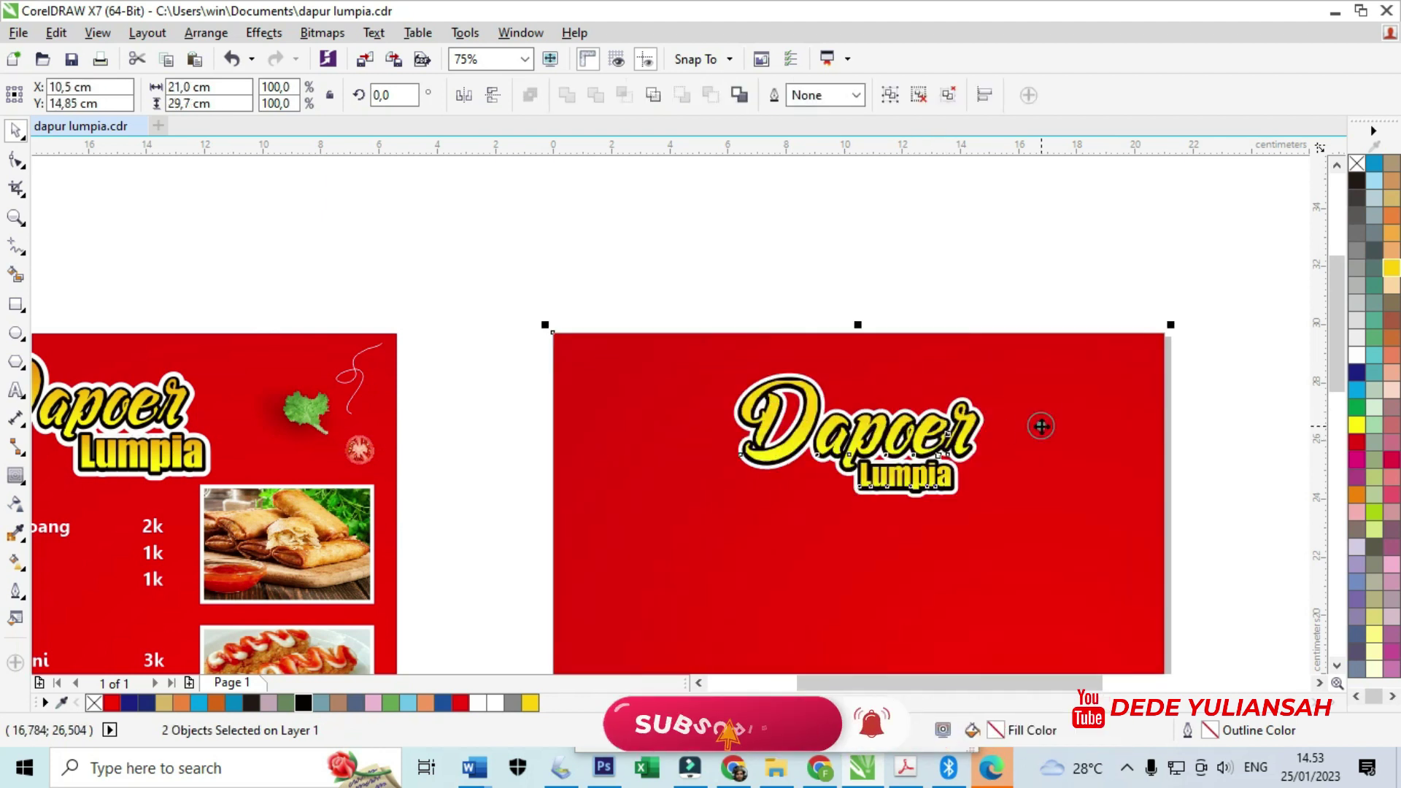
pyautogui.click(729, 245)
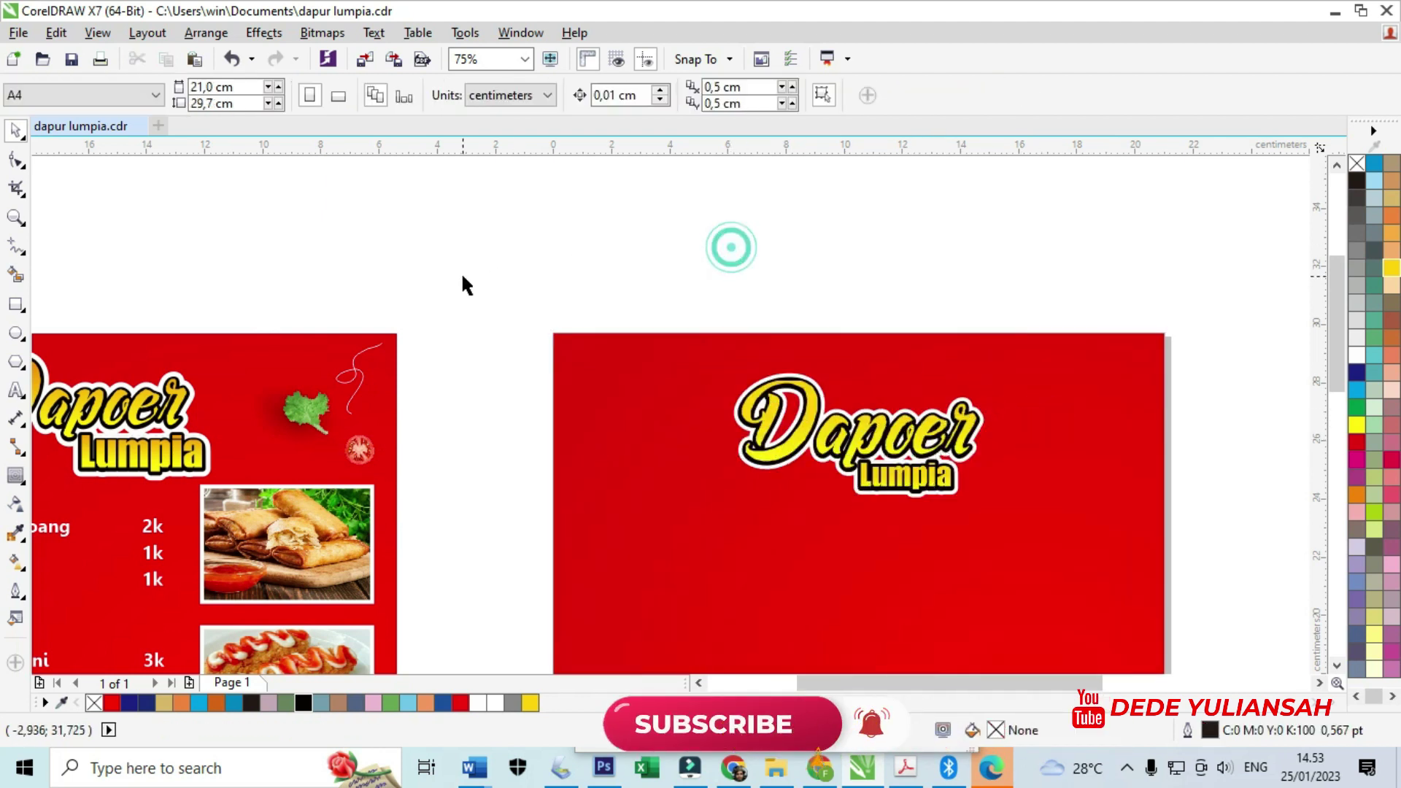
# Draw a rectangle about 5.1 x 0.9 cm over the yellow "Lumpia" heading label on the reference poster
pyautogui.scroll(-2, 463, 276)
pyautogui.scroll(2, 661, 372)
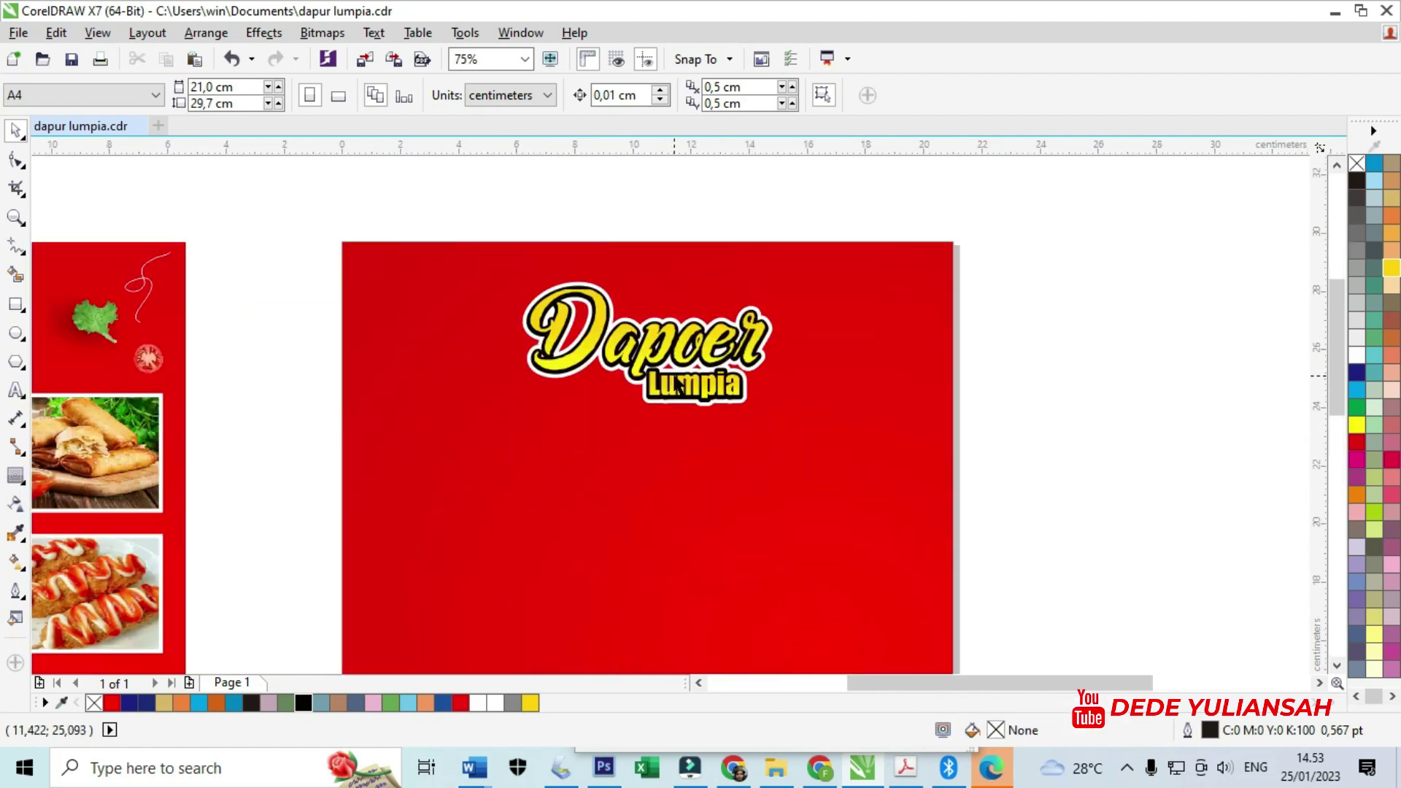
pyautogui.scroll(-2, 685, 350)
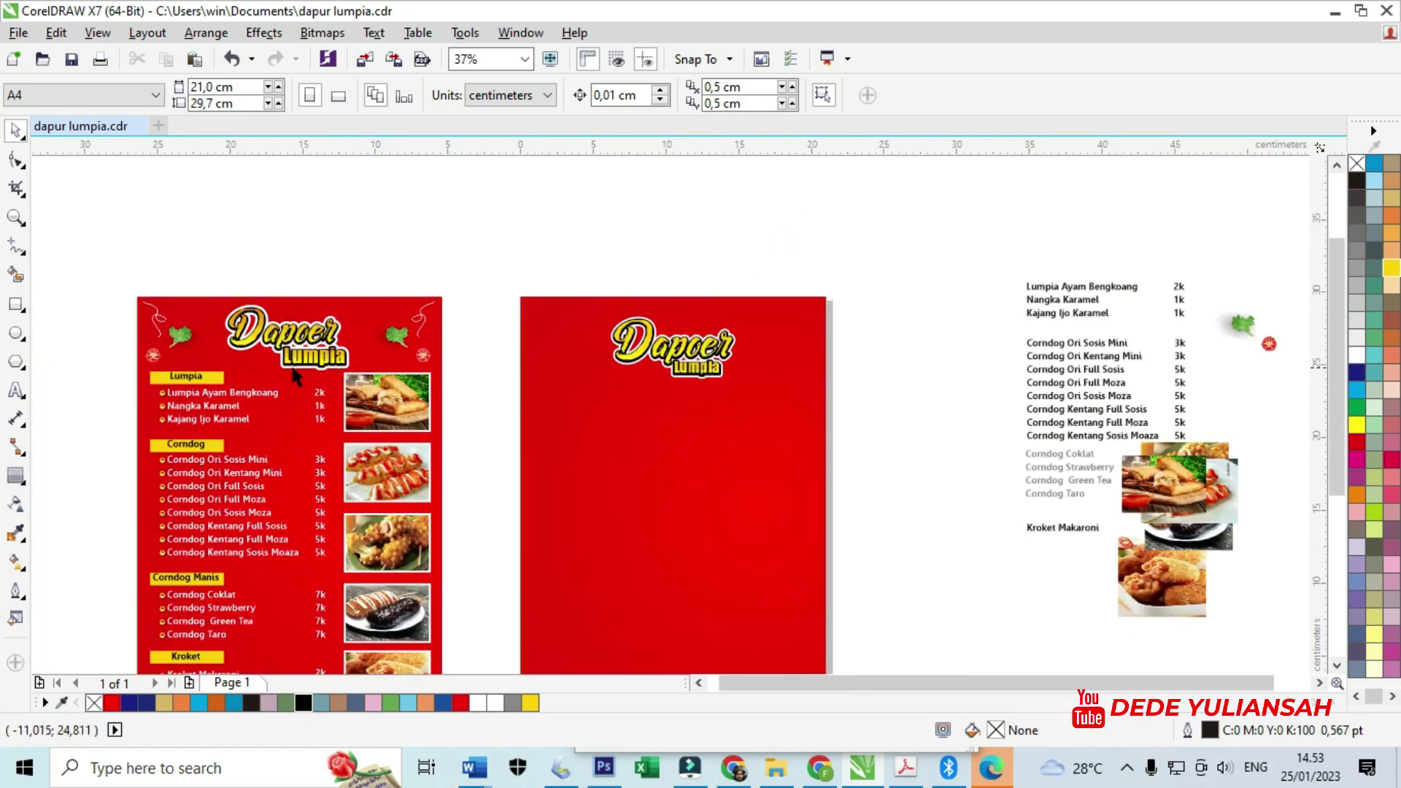
pyautogui.scroll(4, 118, 385)
pyautogui.click(28, 302)
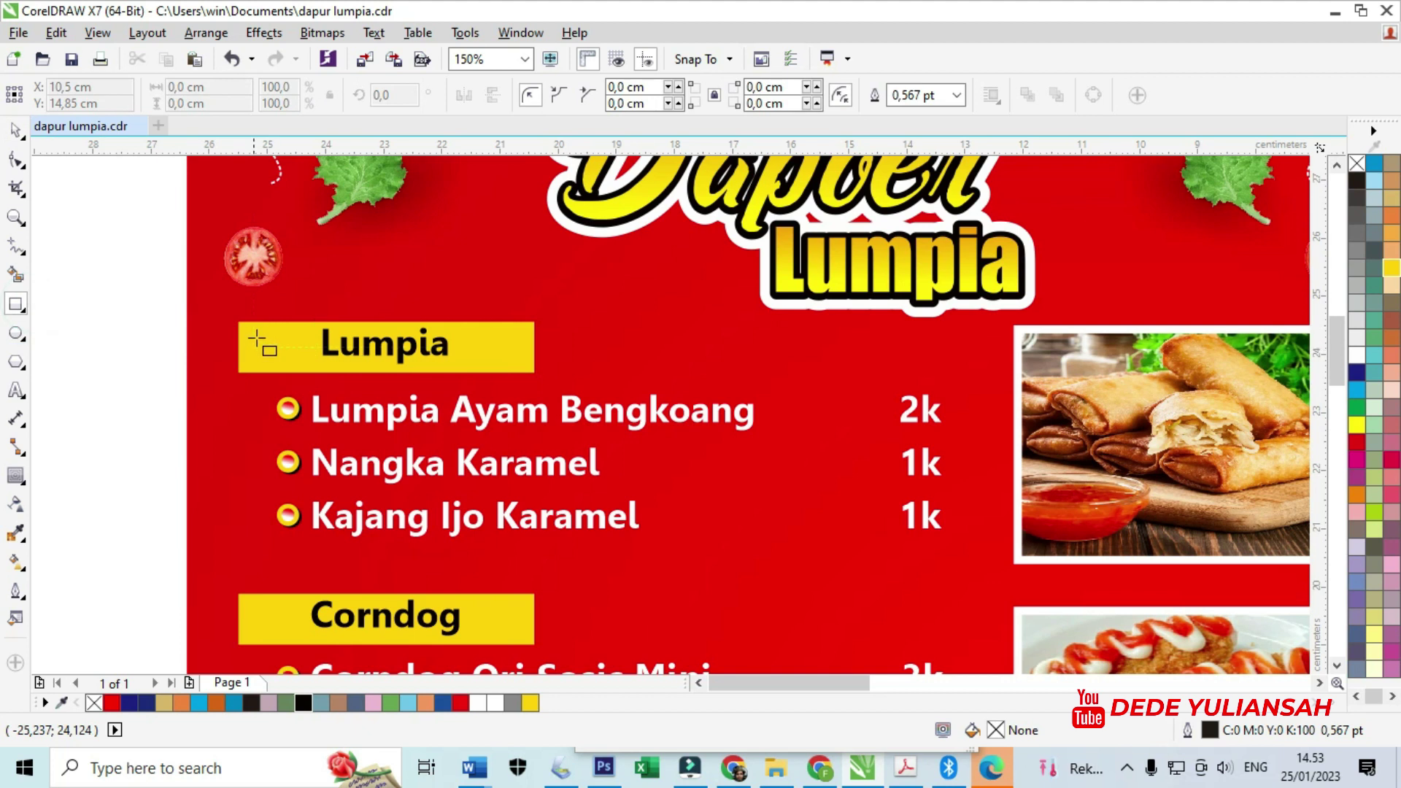
pyautogui.scroll(2, 244, 328)
pyautogui.moveTo(221, 306); pyautogui.dragTo(813, 409)
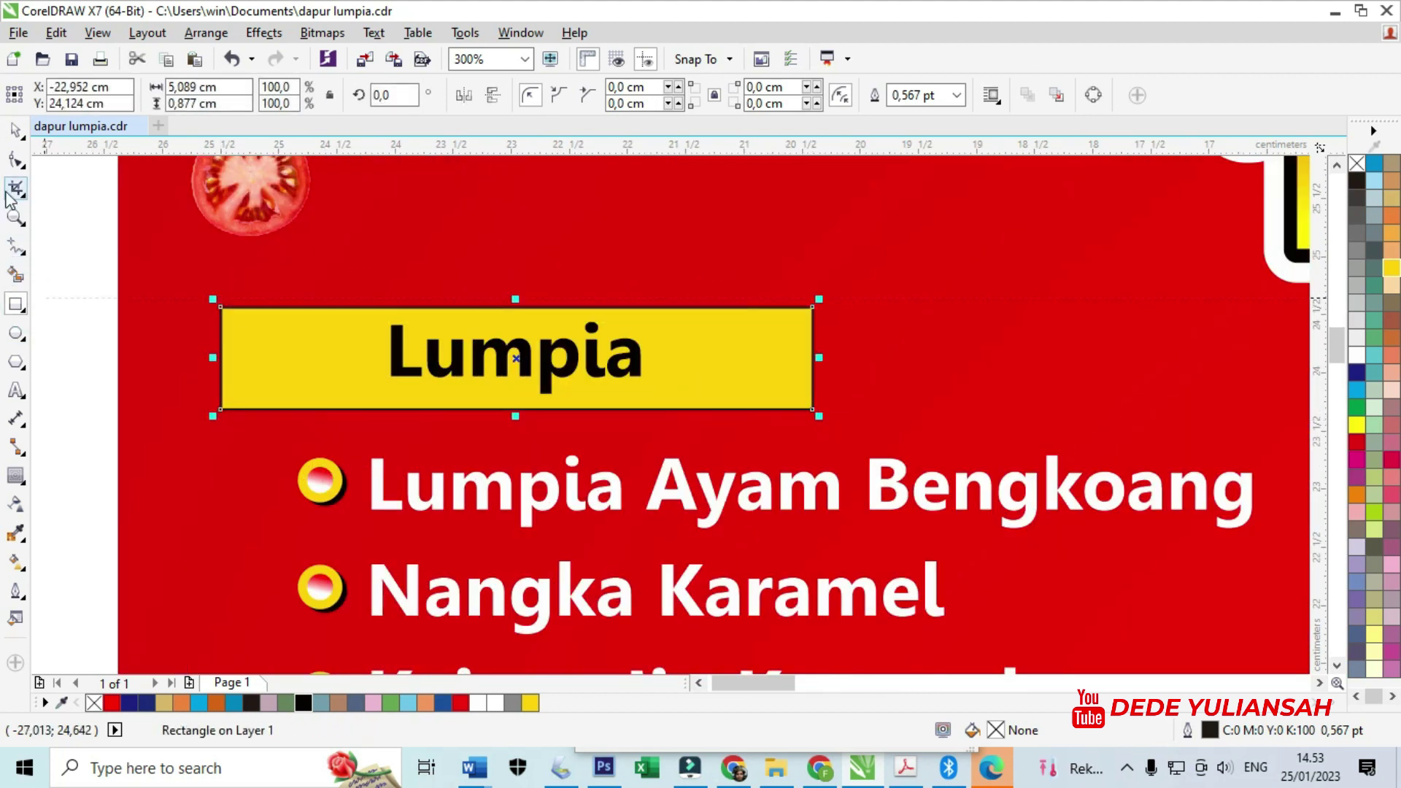
# Move the new rectangle about 5.5 cm right, beside the "Lumpia" heading, and fill it with Deep Yellow
pyautogui.click(15, 133)
pyautogui.moveTo(283, 334); pyautogui.dragTo(904, 393)
pyautogui.click(530, 703)
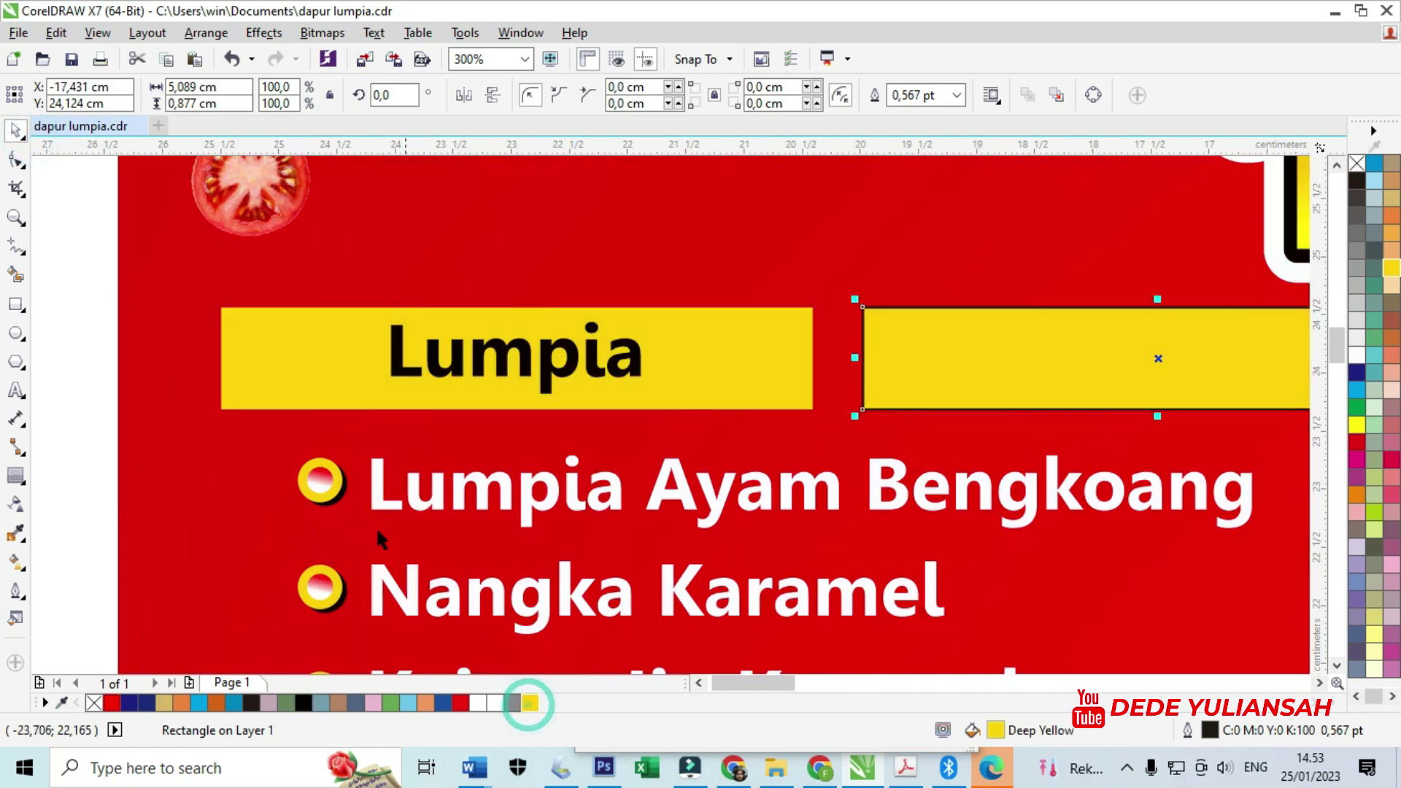
pyautogui.scroll(-2, 272, 400)
pyautogui.click(95, 429)
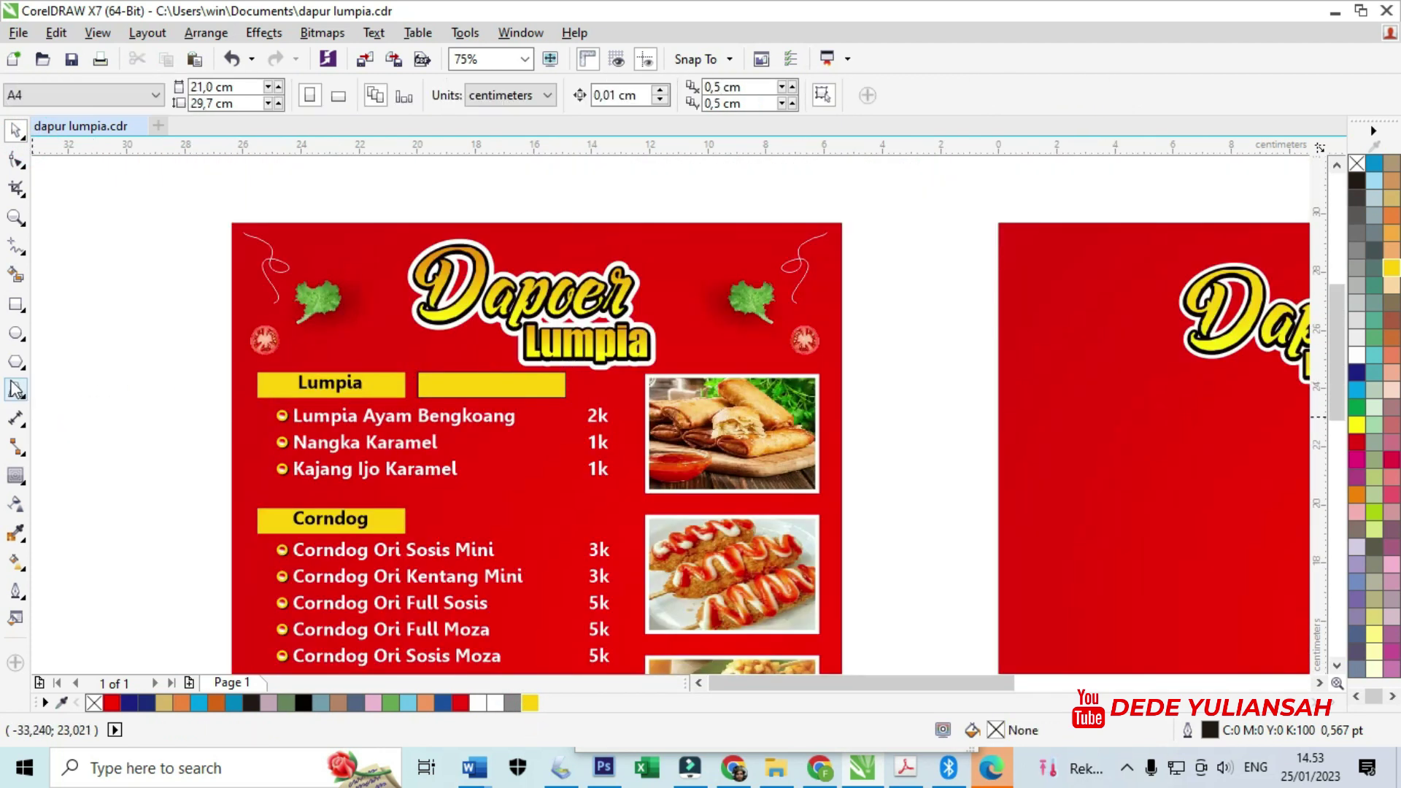
# Add the text "Lumpia" in 24 pt Arial on the new yellow rectangle beside the reference "Lumpia" heading
pyautogui.click(17, 391)
pyautogui.scroll(2, 449, 387)
pyautogui.click(411, 397)
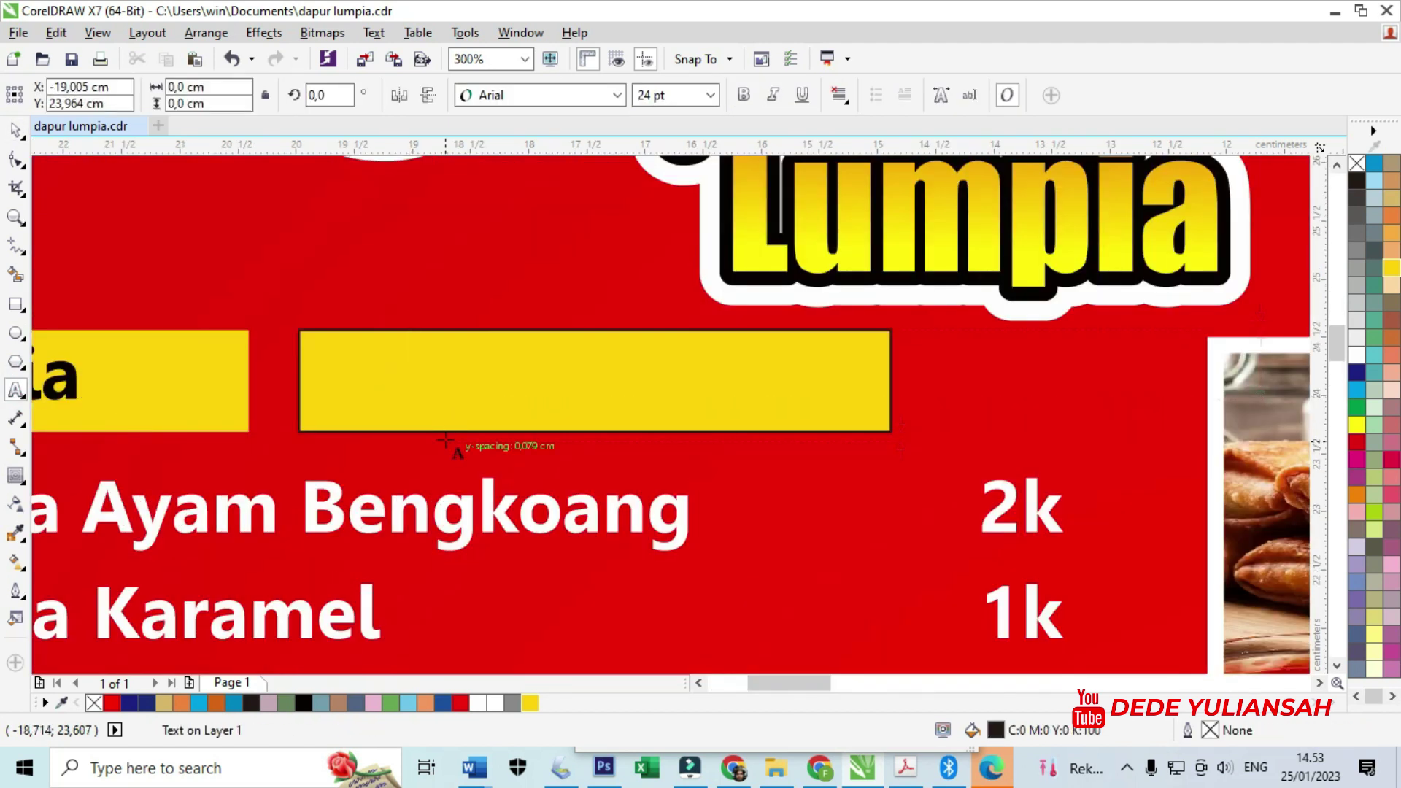
pyautogui.write('l')
pyautogui.press('BackSpace')
pyautogui.write('L')
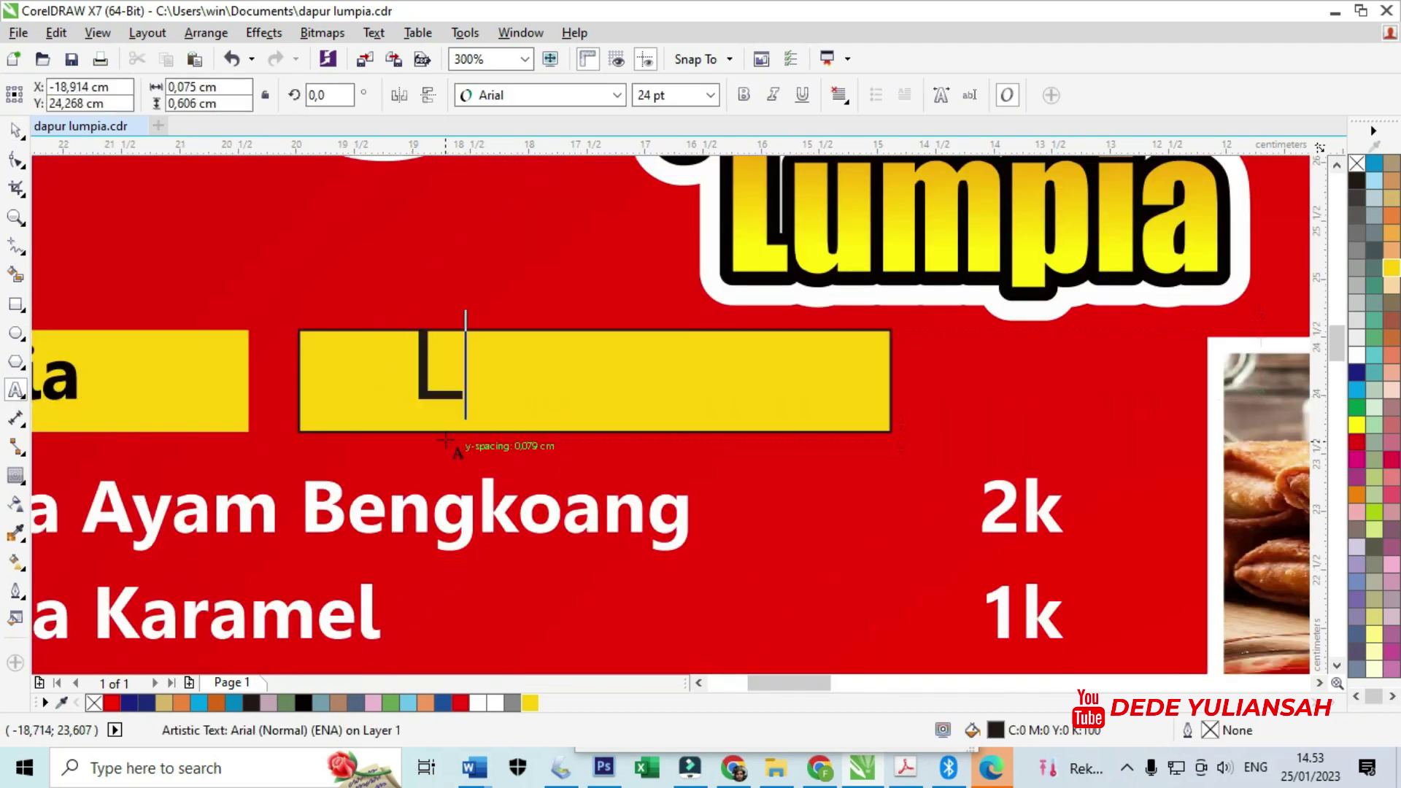
pyautogui.write('umpia')
pyautogui.press('Escape')
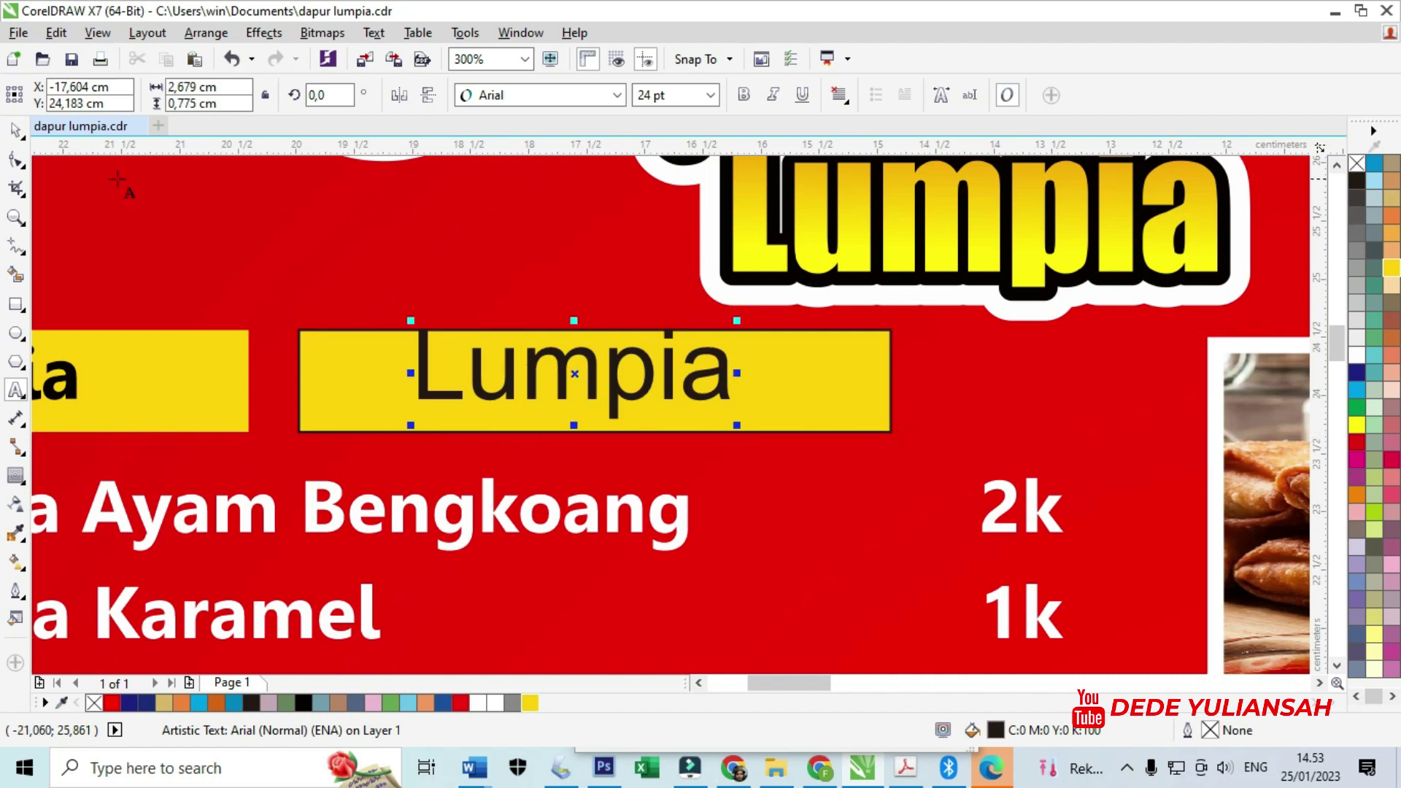
# Match the new "Lumpia" text to the reference heading by setting its font to Leelawadee in bold
pyautogui.click(77, 376)
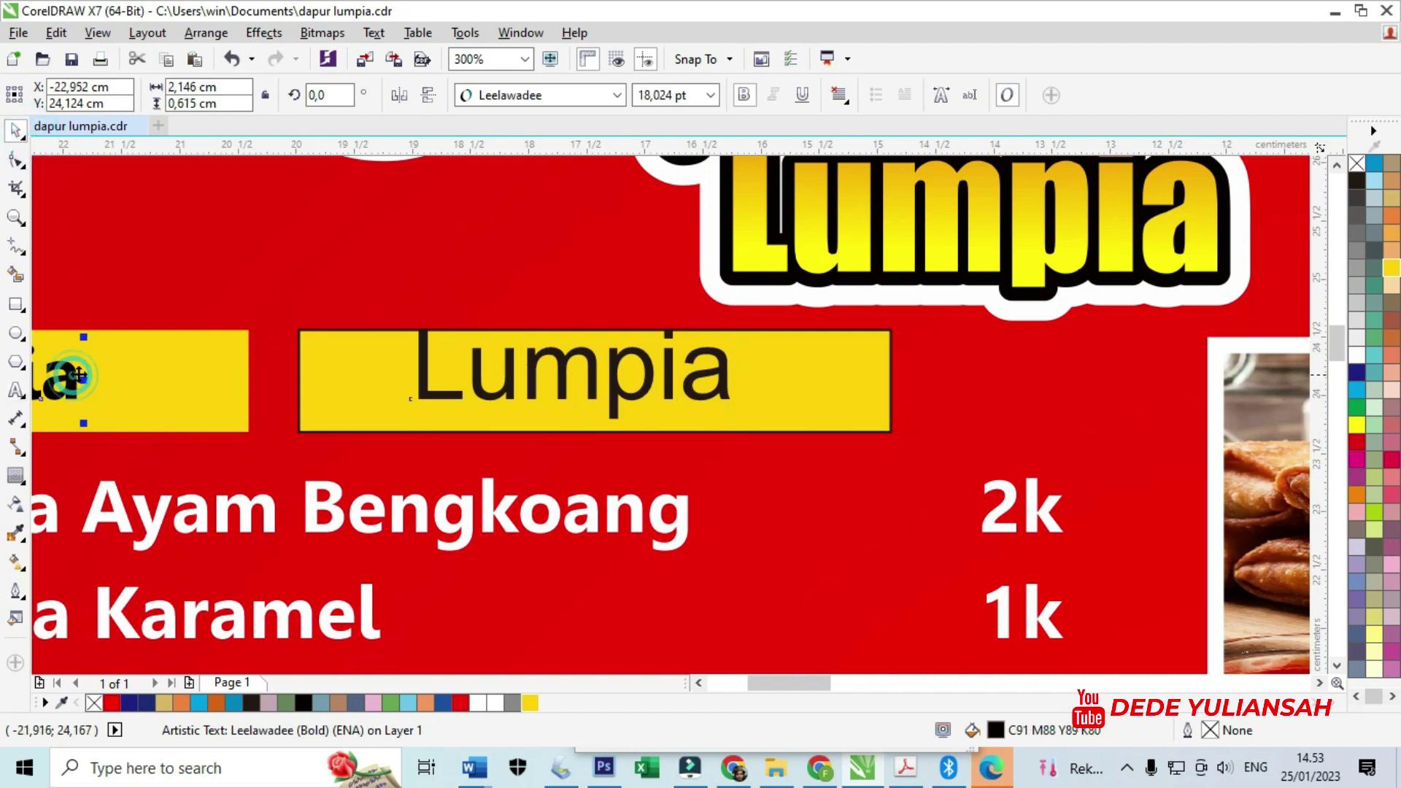
pyautogui.click(535, 391)
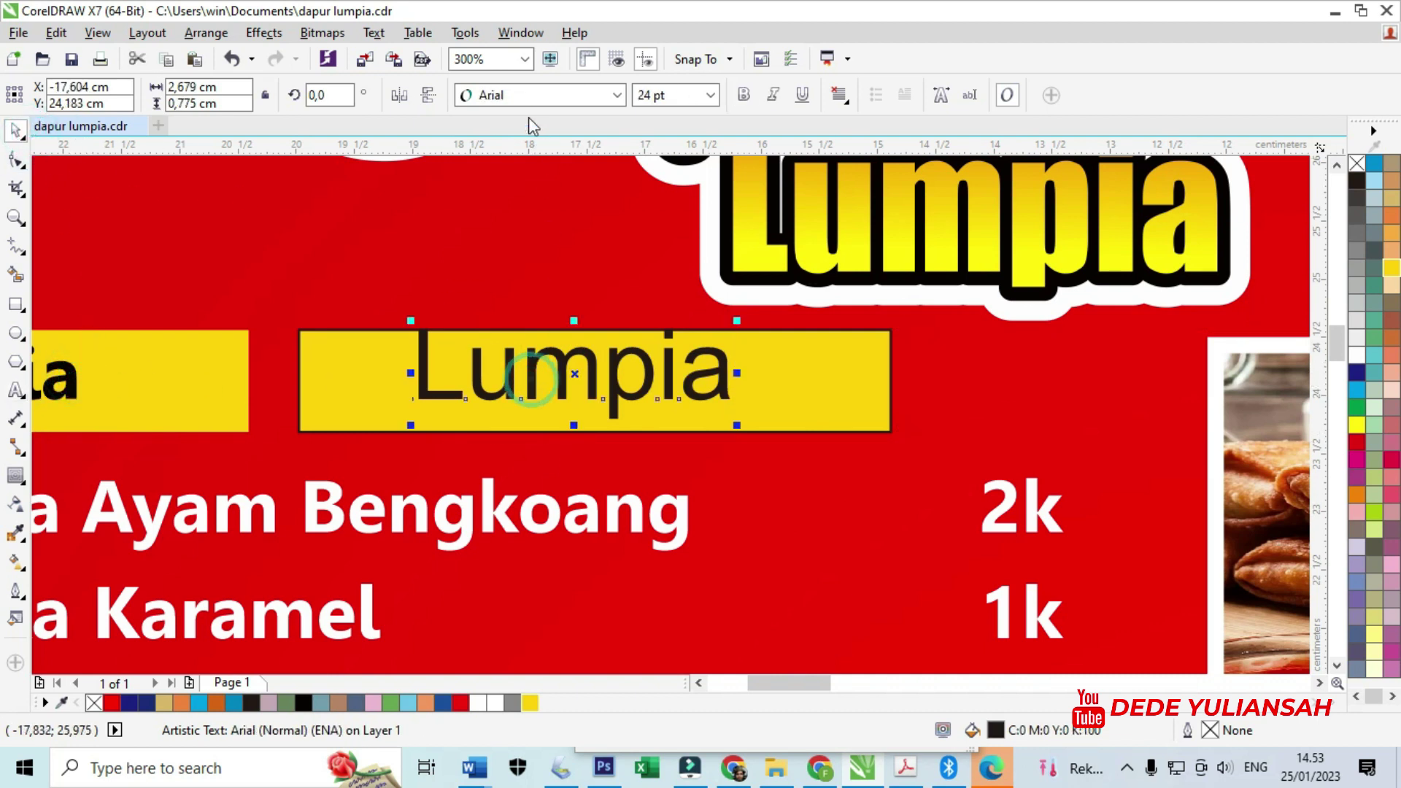
pyautogui.click(617, 95)
pyautogui.click(509, 150)
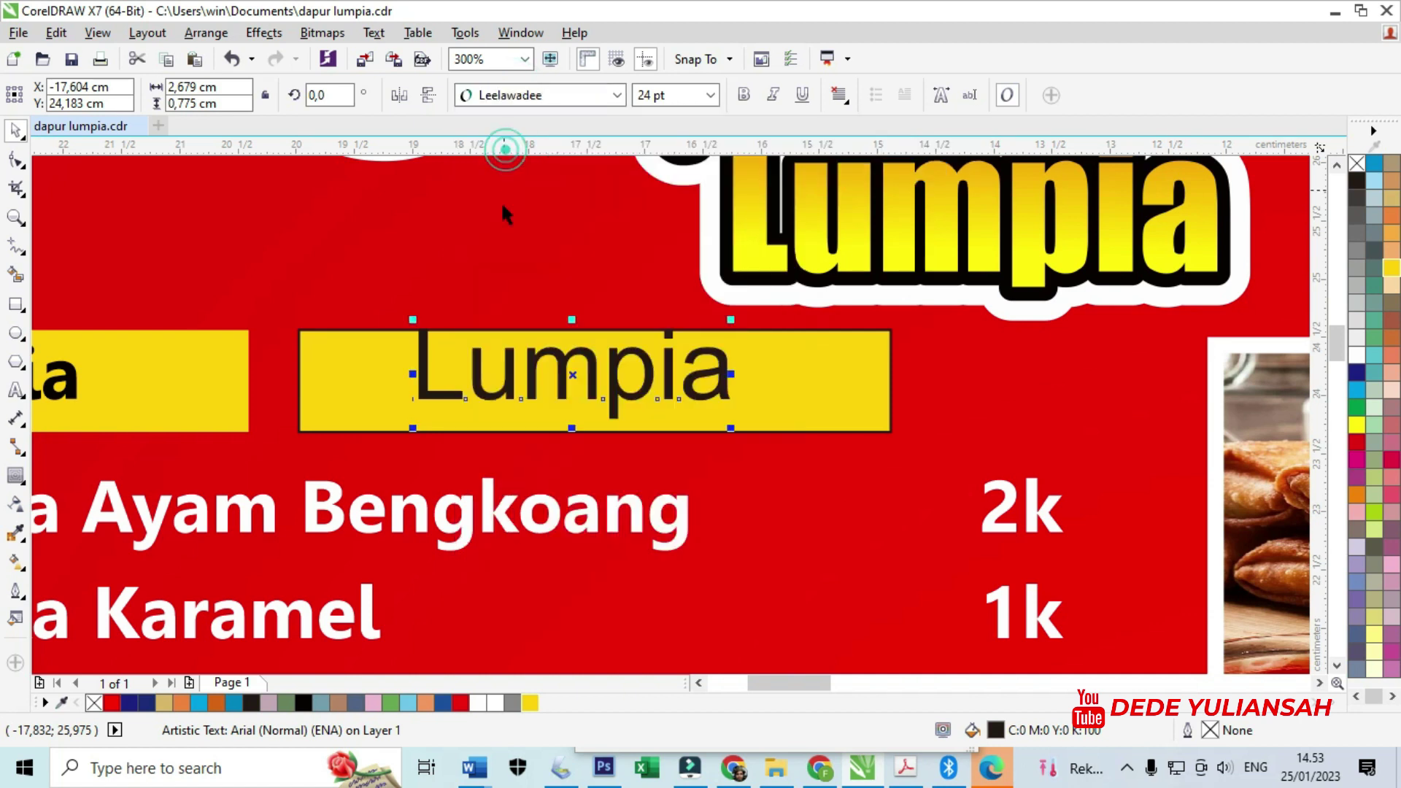
pyautogui.scroll(-2, 563, 404)
pyautogui.click(745, 95)
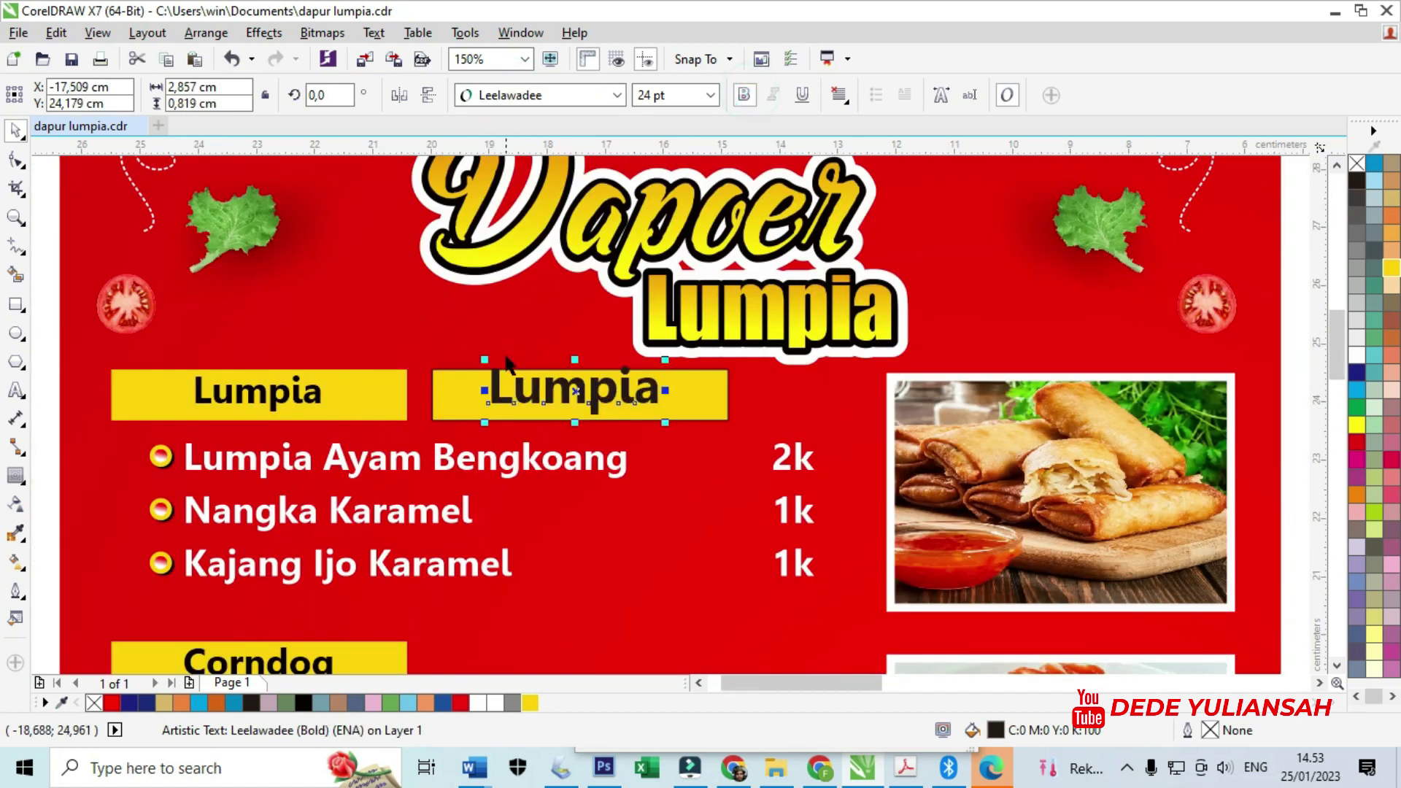
# Scale the new "Lumpia" text to about 19.4 pt within its rectangle and fill it with the rich black C91 M88 Y89 K80
pyautogui.scroll(2, 540, 387)
pyautogui.moveTo(790, 339); pyautogui.dragTo(756, 401)
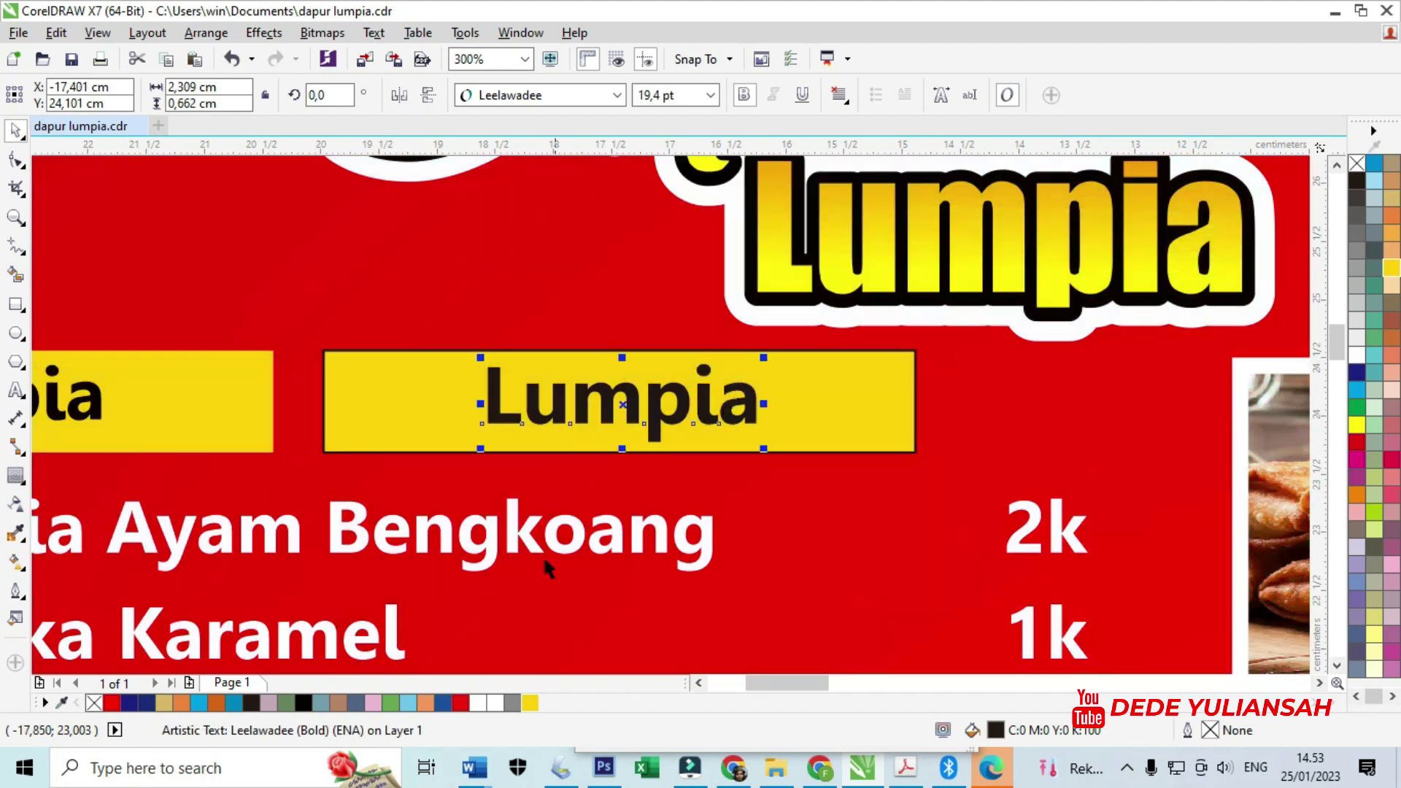
pyautogui.click(304, 705)
pyautogui.scroll(-4, 580, 318)
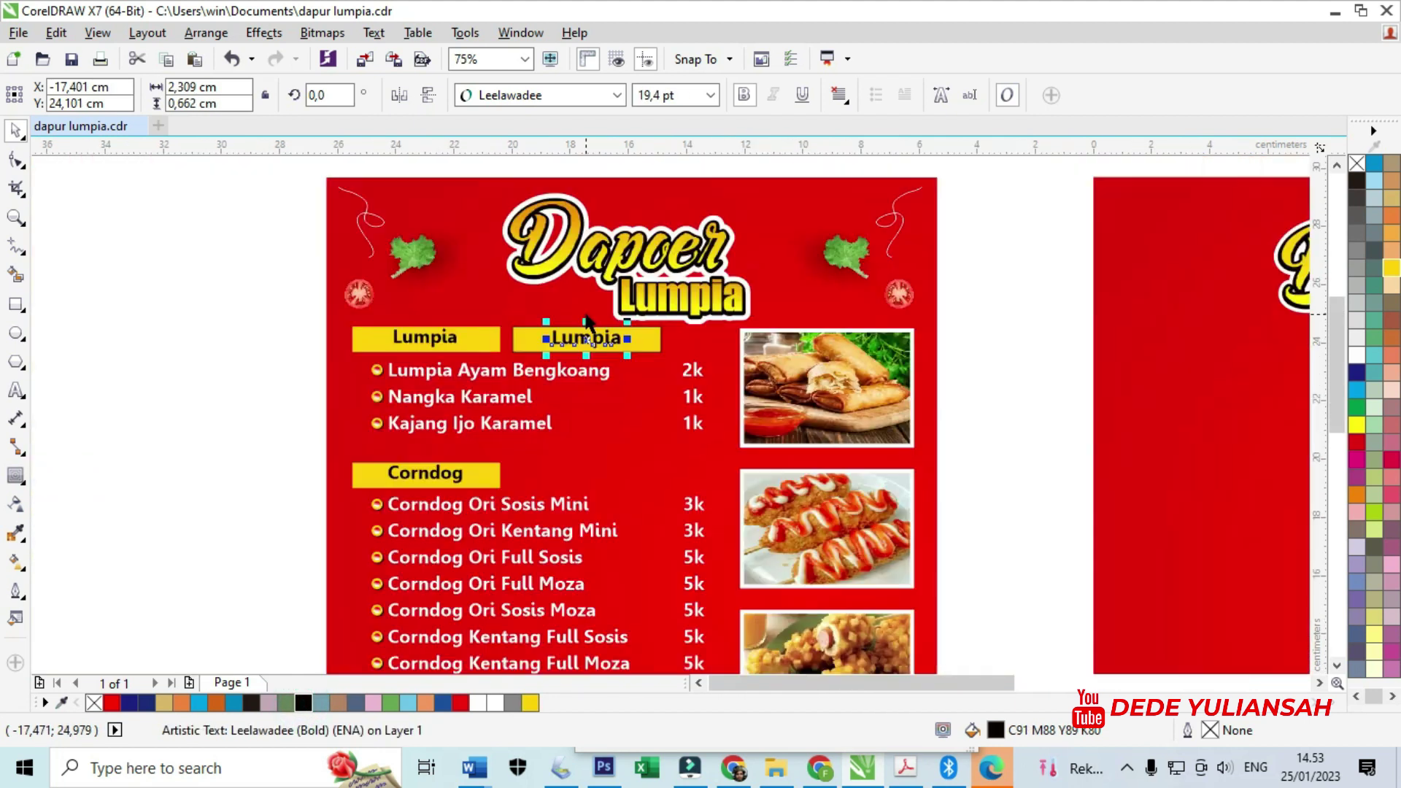
# Duplicate the new yellow rectangle with its text about 4.7 cm downward and repeat the copy three more times
pyautogui.keyDown('shift'); pyautogui.click(536, 344); pyautogui.keyUp('shift')
pyautogui.moveTo(536, 345); pyautogui.dragTo(530, 508)
pyautogui.scroll(-2, 517, 389)
pyautogui.hotkey('ctrl', 'r')
pyautogui.hotkey('ctrl', 'r')
pyautogui.hotkey('ctrl', 'r')
pyautogui.scroll(2, 513, 500)
pyautogui.scroll(1, 559, 549)
pyautogui.scroll(1, 523, 509)
pyautogui.scroll(-3, 516, 496)
# Change the lowest copied heading text to "Kroket" and the one above it to "Corndog Manis"
pyautogui.doubleClick(572, 459)
pyautogui.write('Kroket')
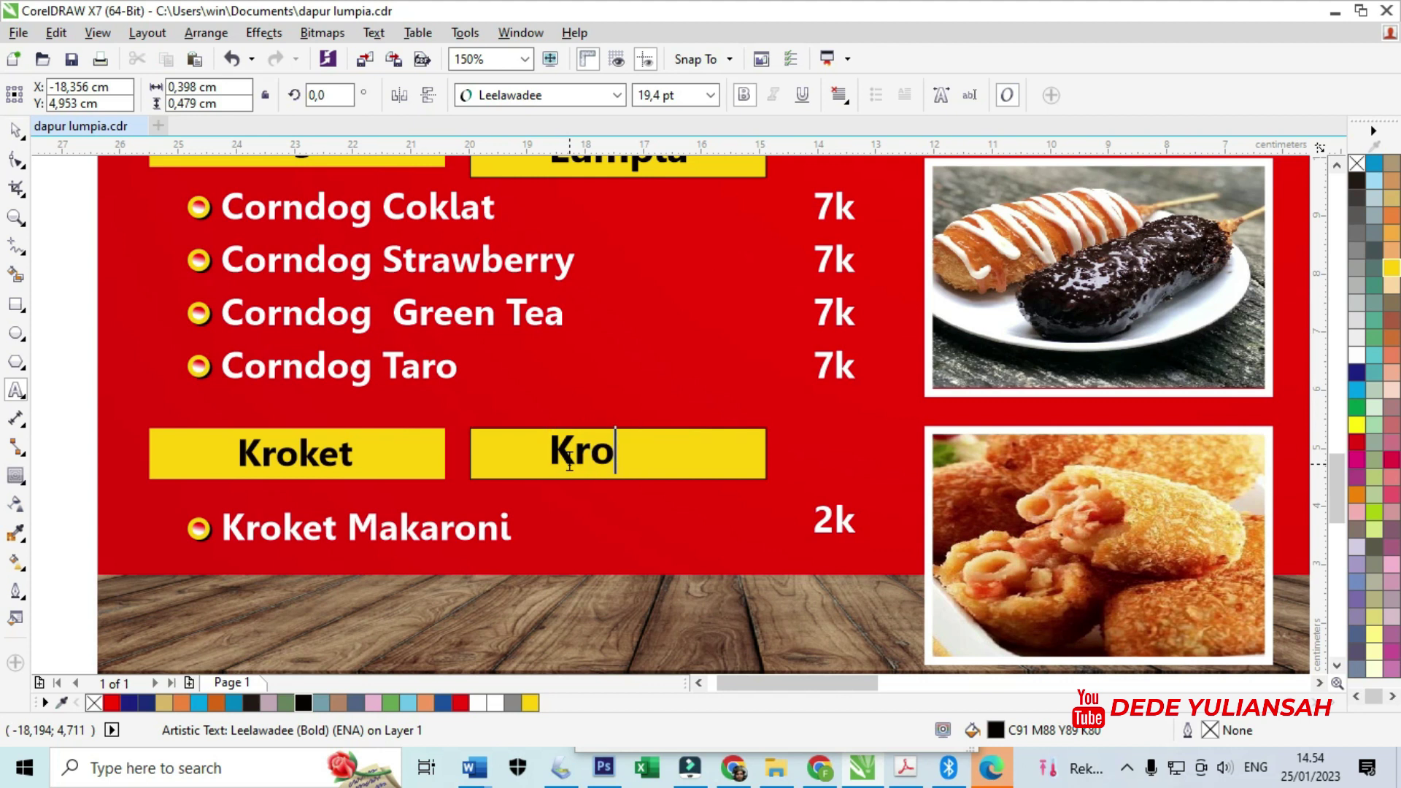
pyautogui.scroll(-1, 594, 279)
pyautogui.scroll(2, 594, 279)
pyautogui.doubleClick(602, 319)
pyautogui.write('Corndog Manis')
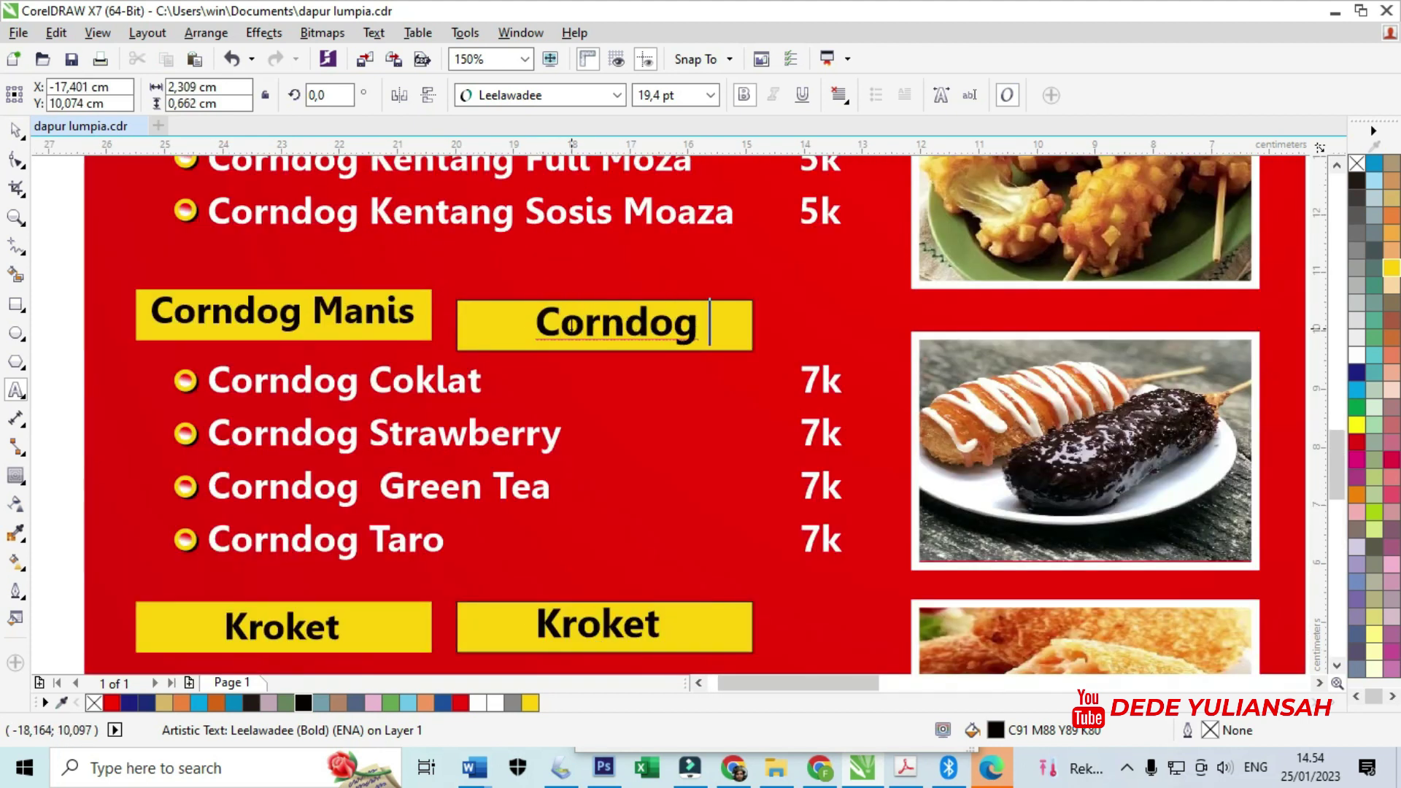
# Centre the new "Corndog Manis" text on its yellow rectangle and scale it down slightly to fit
pyautogui.click(15, 131)
pyautogui.keyDown('shift'); pyautogui.click(483, 326); pyautogui.keyUp('shift')
pyautogui.press('c')
pyautogui.press('e')
pyautogui.scroll(1, 681, 335)
pyautogui.click(683, 333)
pyautogui.moveTo(818, 359); pyautogui.dragTo(797, 357)
# Move the new "Corndog Manis" text and rectangle up level with the matching reference heading
pyautogui.scroll(-1, 686, 325)
pyautogui.scroll(1, 487, 306)
pyautogui.keyDown('shift'); pyautogui.click(444, 326); pyautogui.keyUp('shift')
pyautogui.moveTo(445, 326); pyautogui.dragTo(444, 304)
pyautogui.scroll(-3, 504, 401)
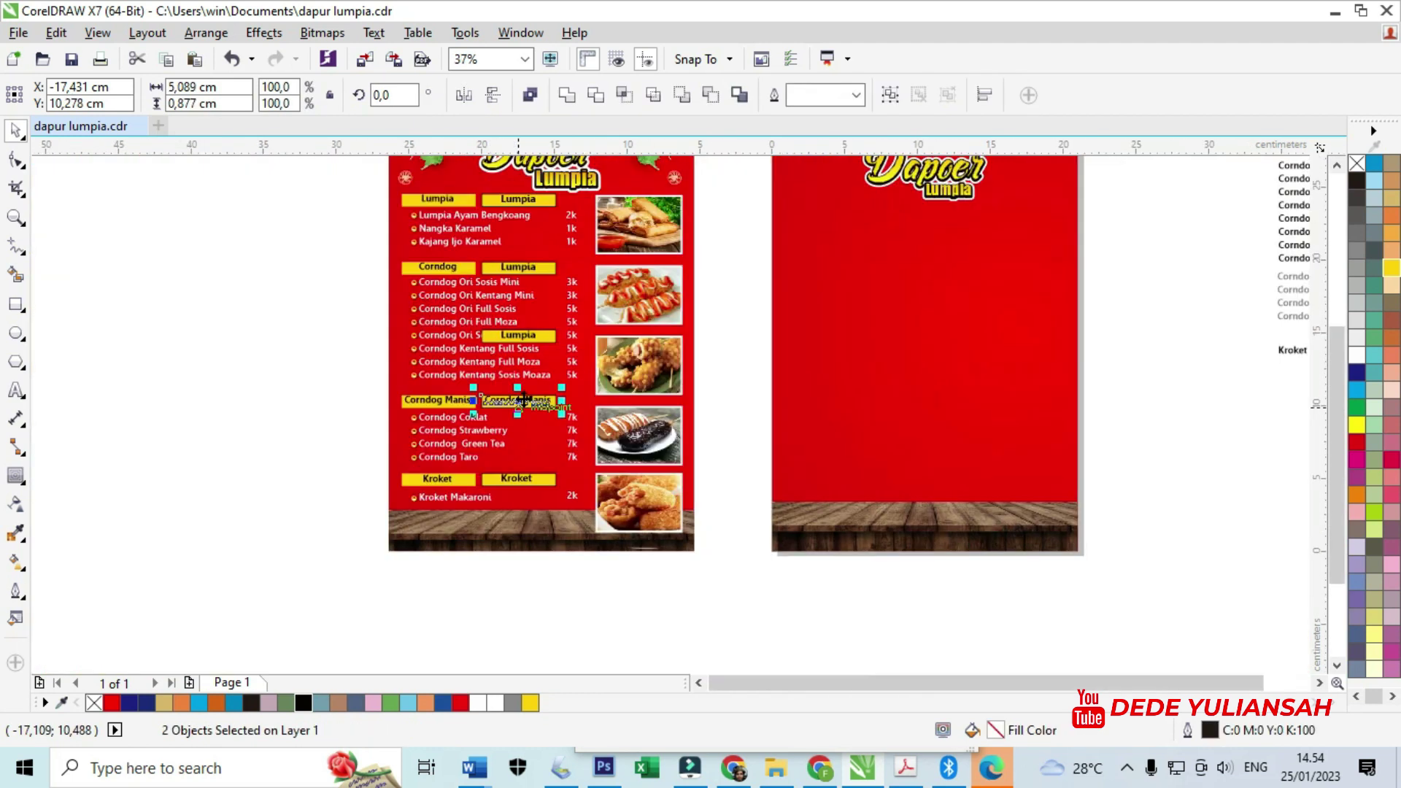
# Delete the extra "Lumpia" label copy lying among the reference Corndog items, both rectangle and text
pyautogui.scroll(1, 494, 318)
pyautogui.click(575, 350)
pyautogui.press('Delete')
pyautogui.click(575, 351)
pyautogui.press('Delete')
# Change the copied heading text beside the reference "Corndog" heading to "Corndog"
pyautogui.scroll(1, 527, 237)
pyautogui.scroll(-1, 541, 284)
pyautogui.scroll(1, 540, 283)
pyautogui.doubleClick(539, 284)
pyautogui.write('Corndog')
# Remove the outline from the new Corndog and Lumpia heading rectangles
pyautogui.click(16, 131)
pyautogui.click(445, 294)
pyautogui.click(957, 95)
pyautogui.click(932, 112)
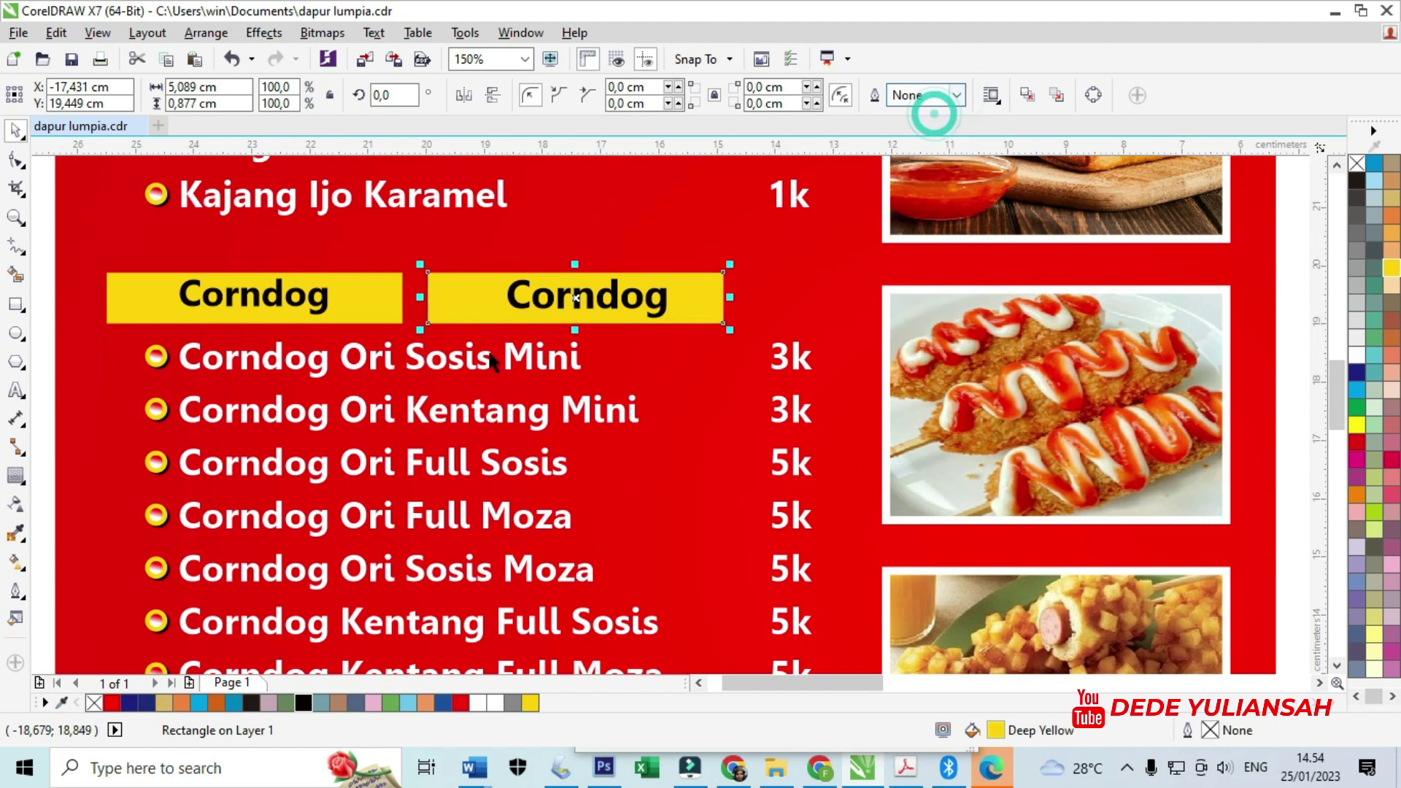
pyautogui.scroll(-2, 488, 350)
pyautogui.scroll(2, 515, 255)
pyautogui.click(591, 308)
pyautogui.click(956, 96)
pyautogui.click(930, 131)
# Select all four new heading texts with their rectangles and move them about 22.7 cm right onto the new poster
pyautogui.scroll(-2, 361, 297)
pyautogui.click(572, 339)
pyautogui.scroll(1, 378, 303)
pyautogui.click(393, 306)
pyautogui.keyDown('shift'); pyautogui.click(413, 297); pyautogui.keyUp('shift')
pyautogui.keyDown('shift'); pyautogui.click(411, 431); pyautogui.keyUp('shift')
pyautogui.keyDown('shift'); pyautogui.click(348, 434); pyautogui.keyUp('shift')
pyautogui.scroll(-1, 397, 302)
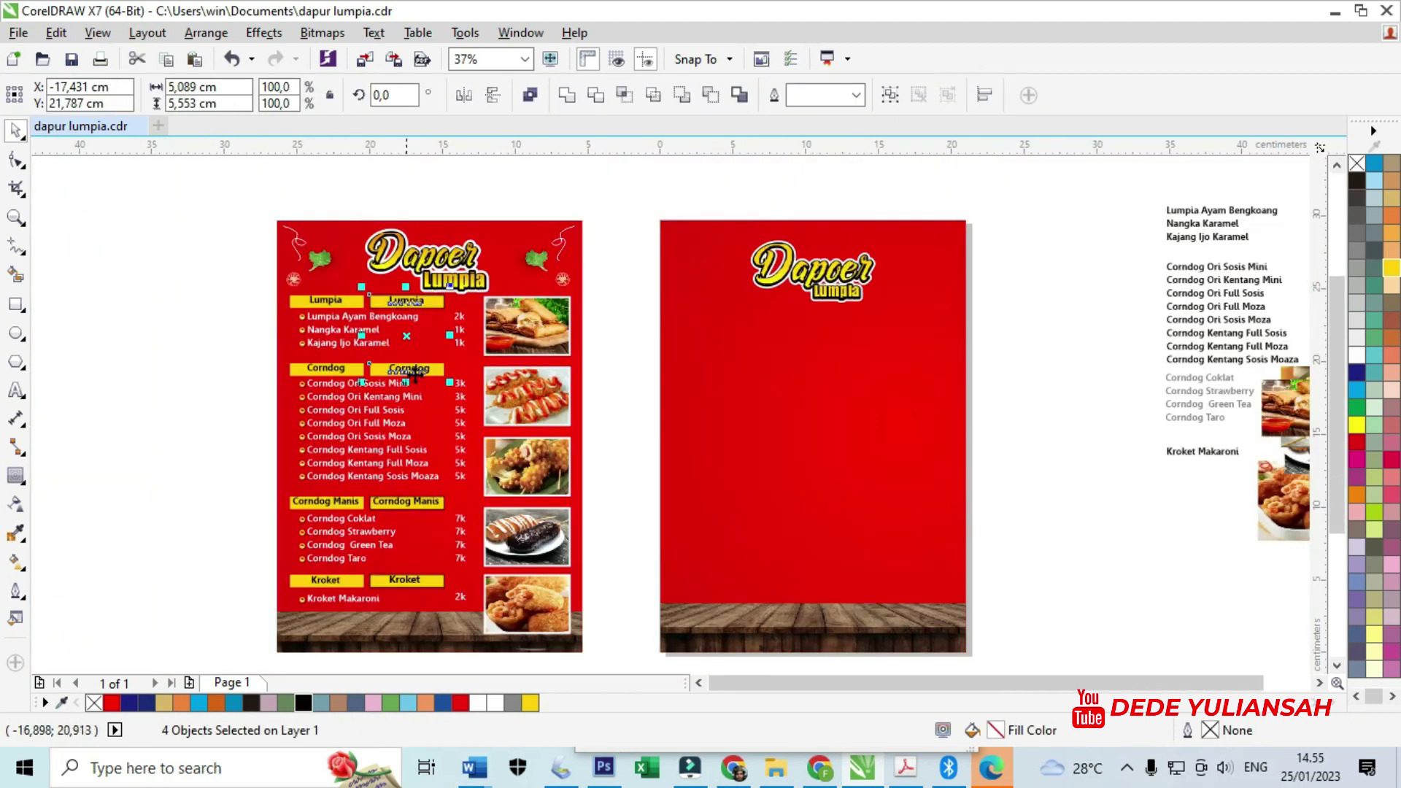
pyautogui.scroll(2, 402, 503)
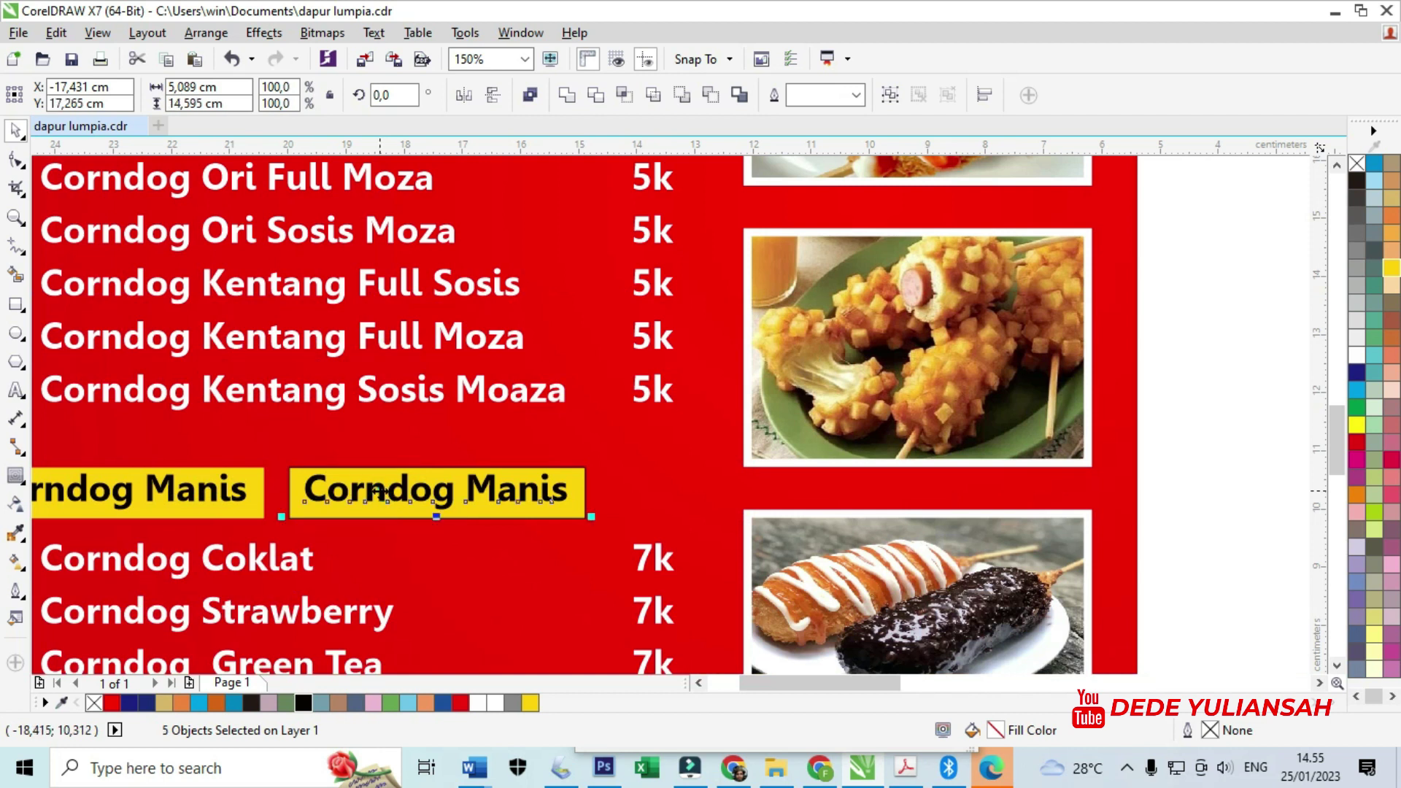
pyautogui.keyDown('shift'); pyautogui.click(361, 502); pyautogui.keyUp('shift')
pyautogui.scroll(-1, 365, 504)
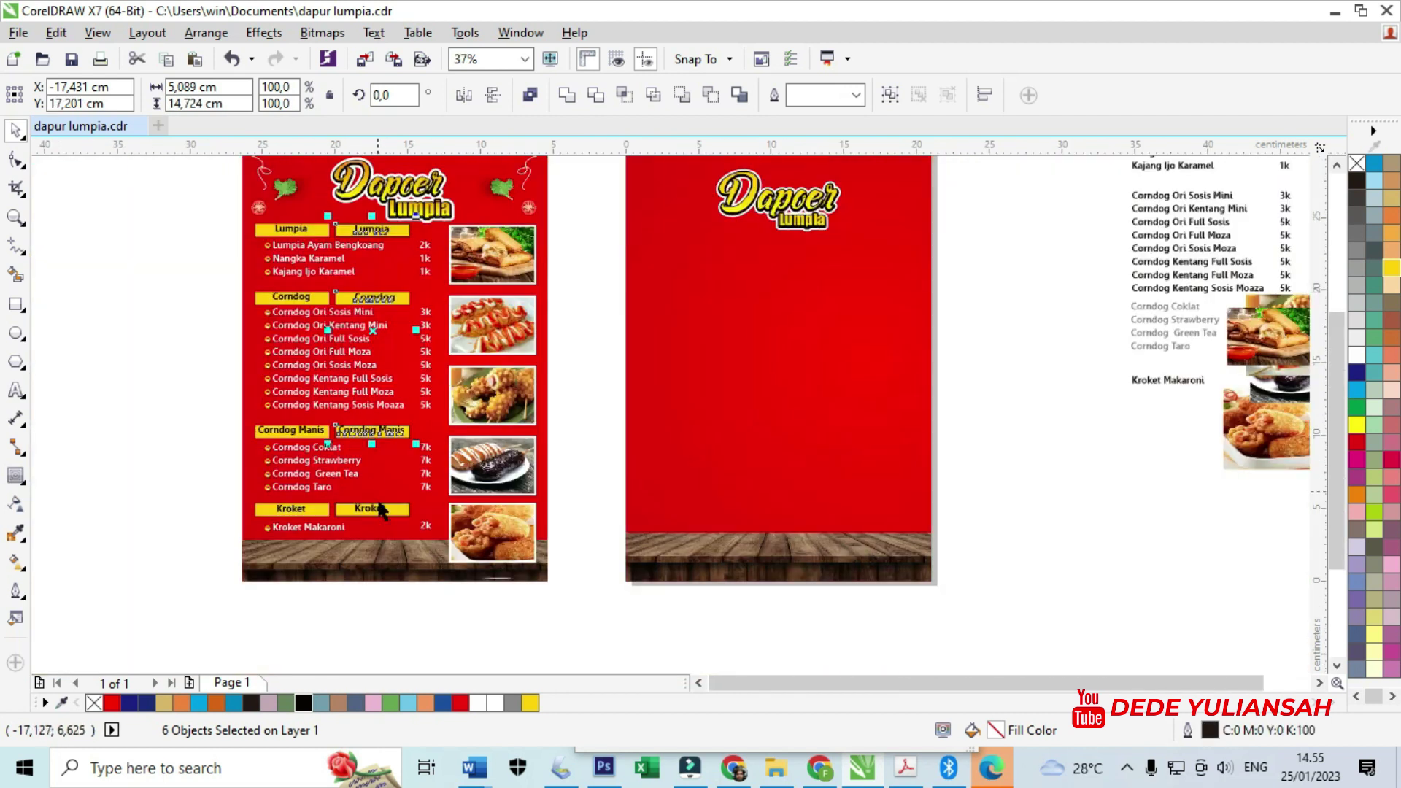
pyautogui.scroll(3, 372, 510)
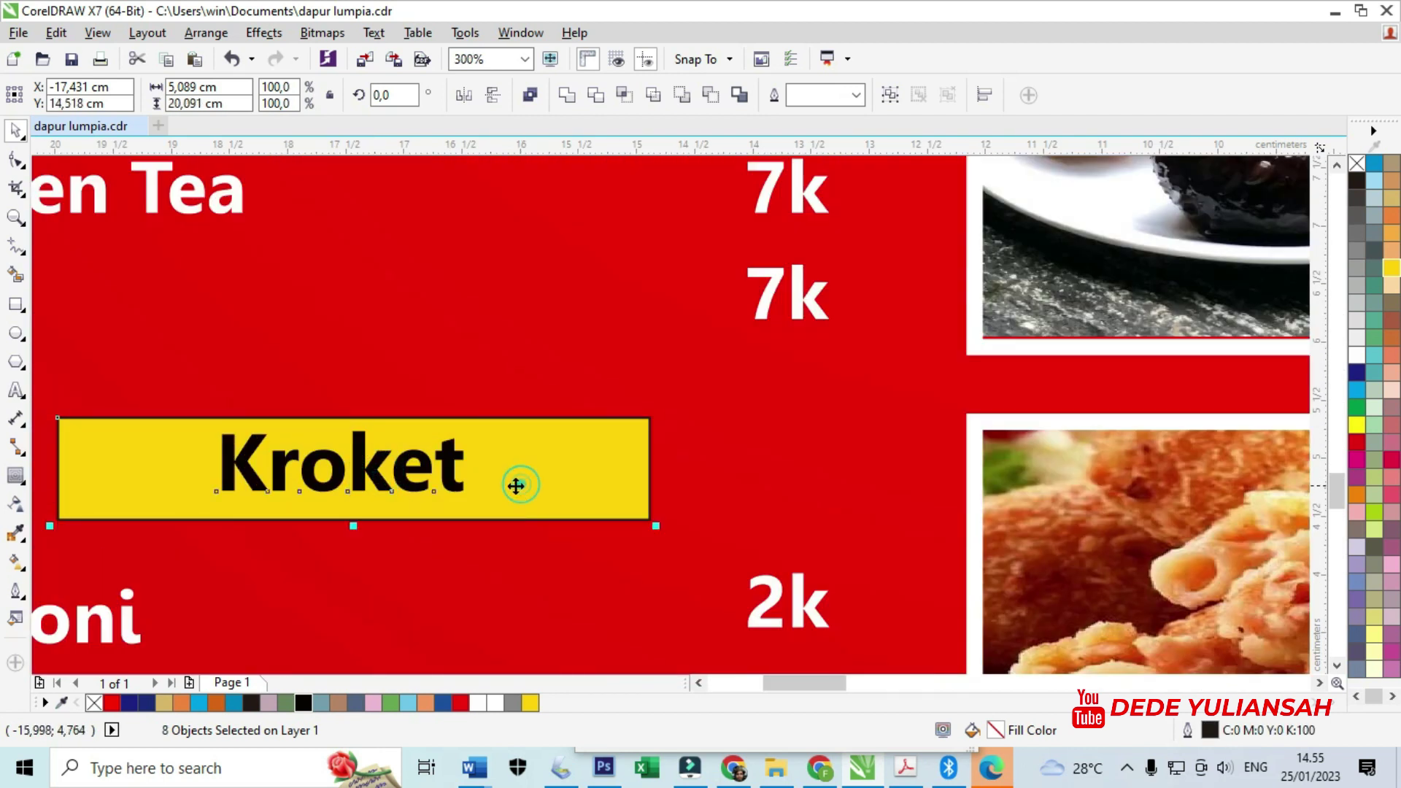
pyautogui.scroll(-3, 516, 485)
pyautogui.moveTo(516, 486); pyautogui.dragTo(838, 497)
pyautogui.scroll(-2, 708, 464)
pyautogui.scroll(2, 745, 340)
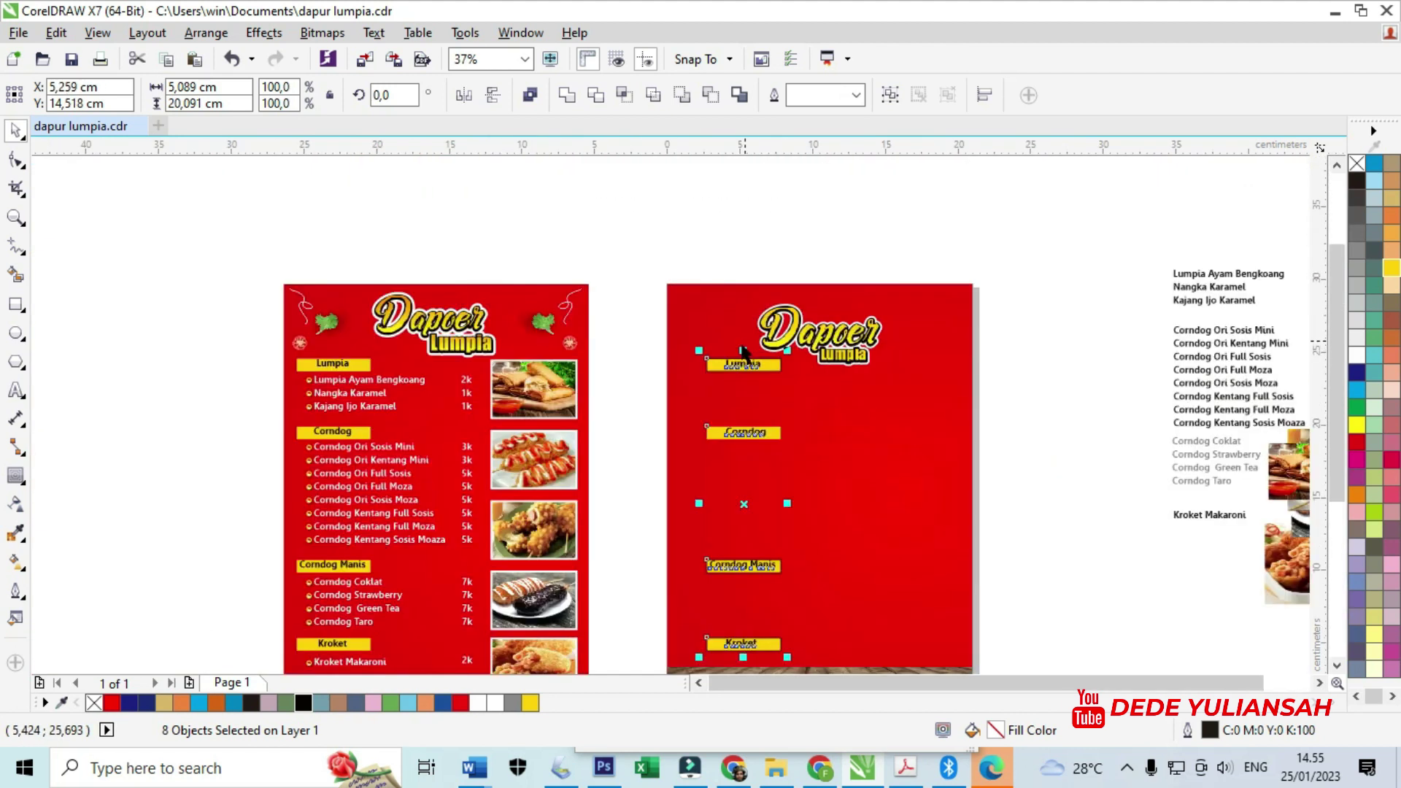
# Shift the four headings slightly left toward the poster's margin, set their outlines to None and deselect them
pyautogui.scroll(2, 722, 366)
pyautogui.scroll(-2, 634, 352)
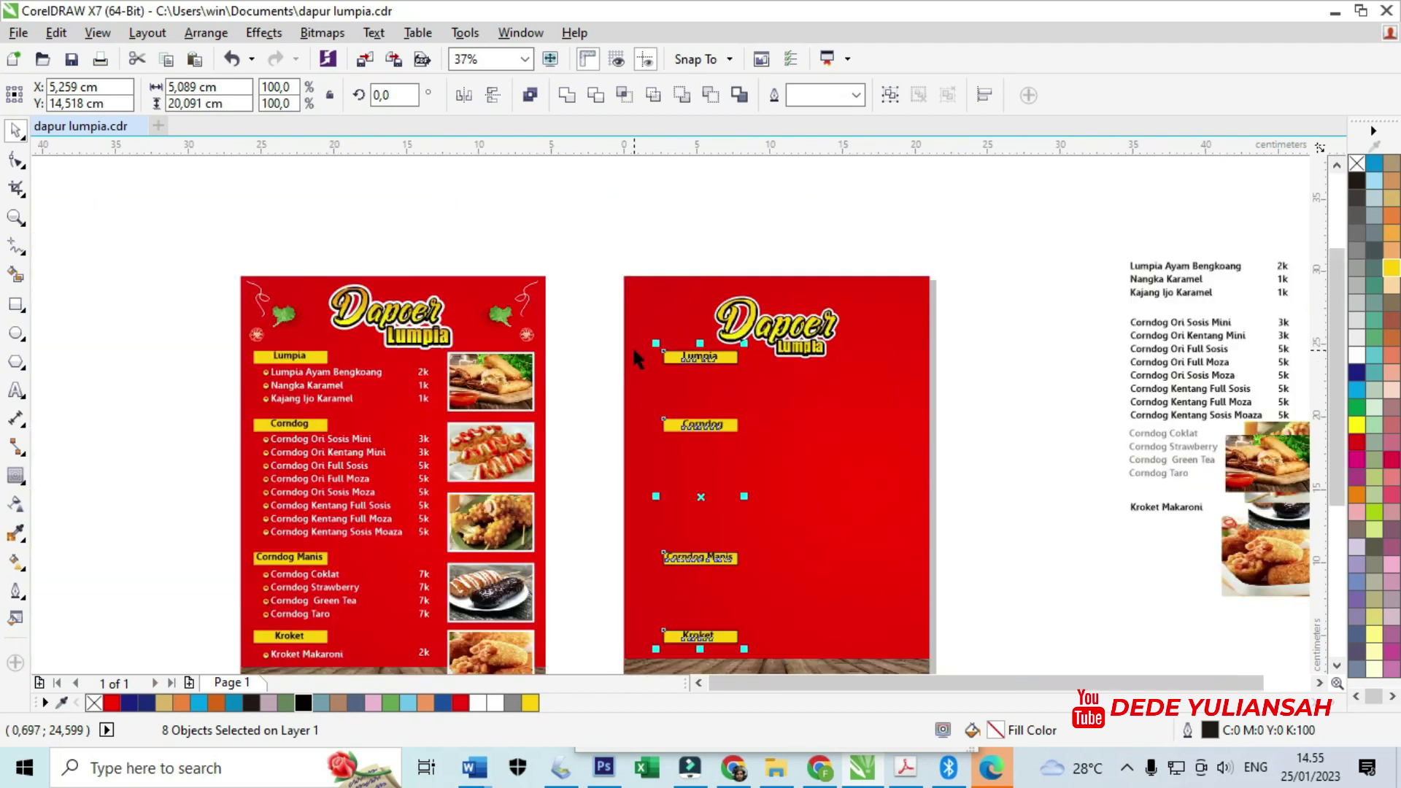
pyautogui.scroll(2, 628, 362)
pyautogui.moveTo(713, 364); pyautogui.dragTo(679, 363)
pyautogui.click(856, 95)
pyautogui.click(830, 111)
pyautogui.click(511, 281)
pyautogui.scroll(-2, 675, 383)
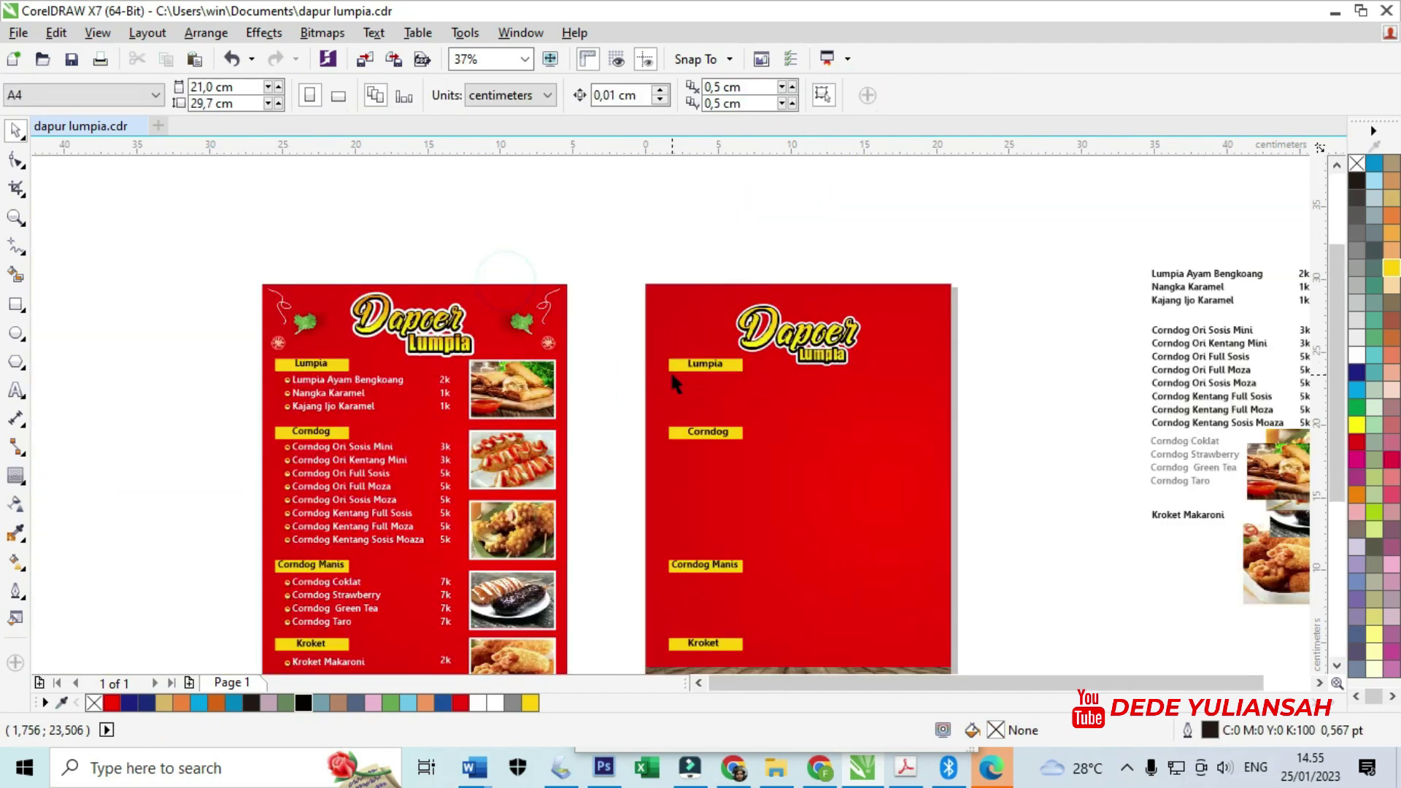
# Scale the logo on the new poster down slightly so it clears the "Lumpia" heading, keeping it centred
pyautogui.moveTo(705, 219); pyautogui.dragTo(860, 397)
pyautogui.scroll(2, 845, 338)
pyautogui.moveTo(803, 343); pyautogui.dragTo(771, 322)
pyautogui.scroll(-1, 722, 303)
pyautogui.scroll(1, 722, 318)
pyautogui.scroll(-2, 657, 290)
pyautogui.scroll(1, 865, 259)
# Move the Lumpia item list with its prices from beside the page to below the new "Lumpia" heading
pyautogui.click(795, 249)
pyautogui.click(876, 278)
pyautogui.click(513, 350)
pyautogui.moveTo(804, 240); pyautogui.dragTo(1013, 314)
pyautogui.moveTo(861, 276); pyautogui.dragTo(381, 383)
pyautogui.scroll(-1, 497, 377)
pyautogui.scroll(3, 417, 382)
pyautogui.moveTo(568, 388); pyautogui.dragTo(593, 389)
# Move the eight-item Corndog list with its prices below the new "Corndog" heading, aligned with the Lumpia items
pyautogui.scroll(-2, 533, 311)
pyautogui.moveTo(1045, 277); pyautogui.dragTo(573, 401)
pyautogui.scroll(2, 565, 397)
pyautogui.moveTo(483, 405); pyautogui.dragTo(485, 406)
pyautogui.scroll(-1, 508, 368)
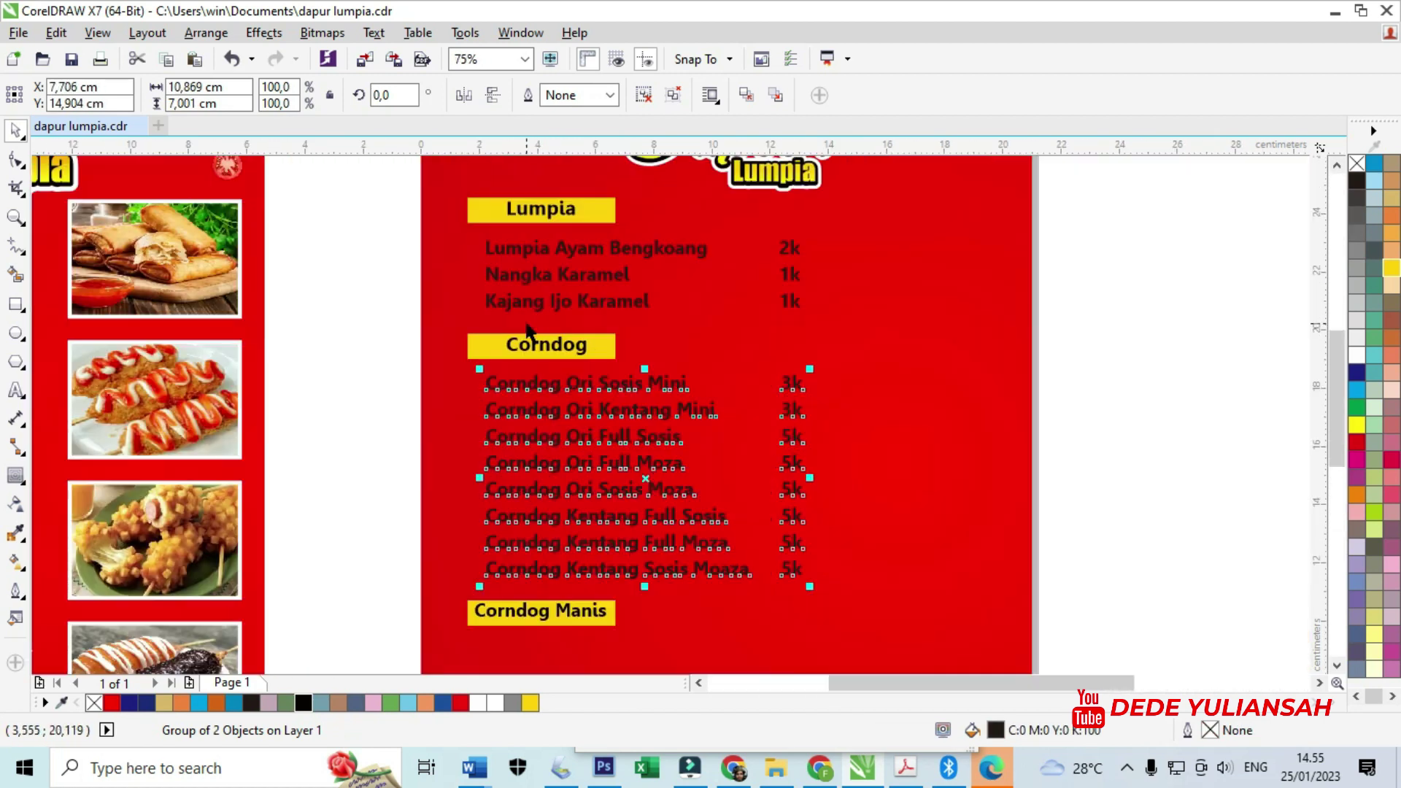
# Move the Corndog Manis items and the Kroket Makaroni item with their prices below their headings on the new poster
pyautogui.scroll(-1, 528, 330)
pyautogui.moveTo(784, 311); pyautogui.dragTo(311, 438)
pyautogui.moveTo(784, 378); pyautogui.dragTo(310, 521)
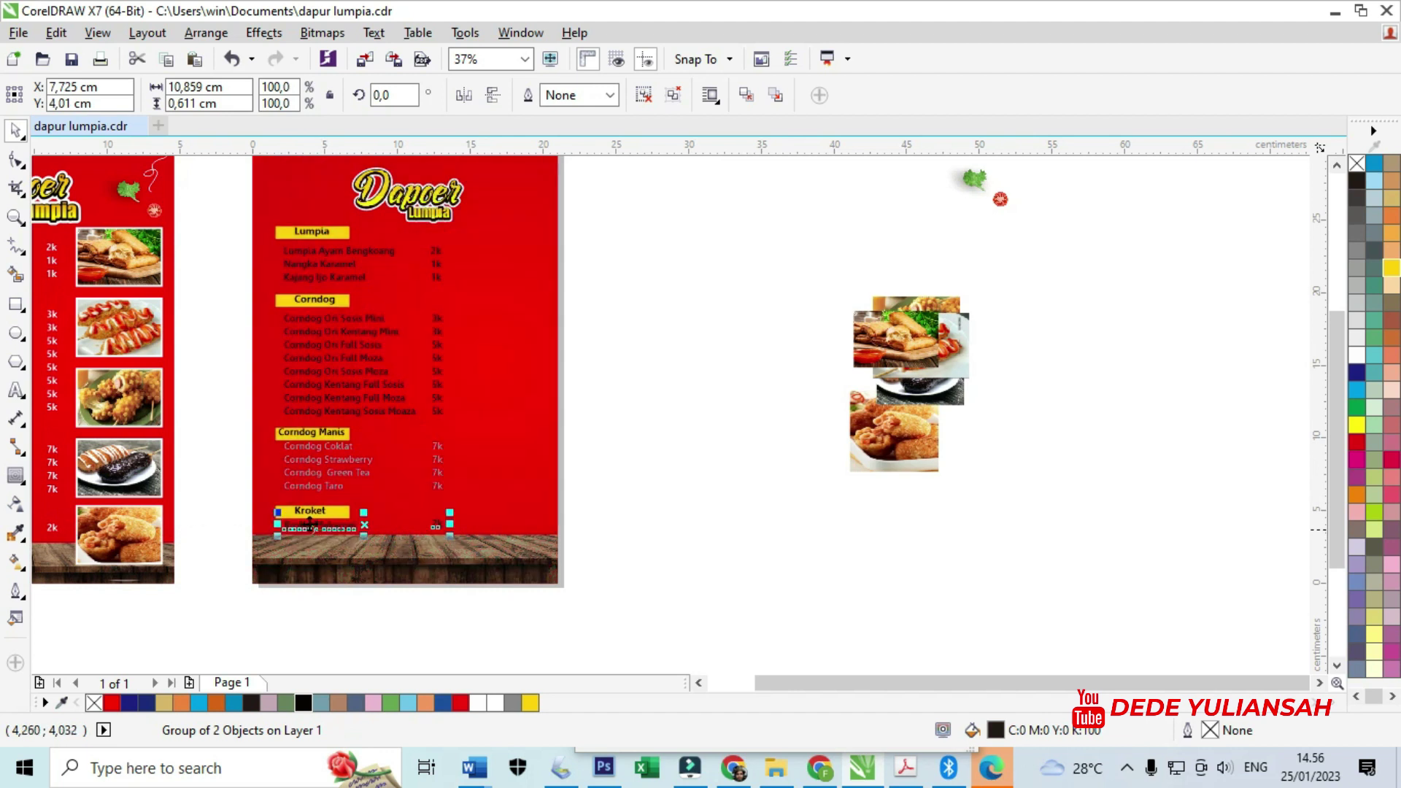
# Select all four item lists on the new poster, move them up slightly and fill them with white
pyautogui.scroll(2, 310, 523)
pyautogui.scroll(-1, 380, 476)
pyautogui.keyDown('shift'); pyautogui.click(356, 430); pyautogui.keyUp('shift')
pyautogui.scroll(-2, 356, 433)
pyautogui.scroll(2, 343, 337)
pyautogui.keyDown('shift'); pyautogui.click(370, 391); pyautogui.keyUp('shift')
pyautogui.keyDown('shift'); pyautogui.click(384, 256); pyautogui.keyUp('shift')
pyautogui.scroll(2, 337, 253)
pyautogui.moveTo(384, 267); pyautogui.dragTo(383, 241)
pyautogui.click(493, 705)
pyautogui.scroll(-4, 526, 448)
pyautogui.press('Escape')
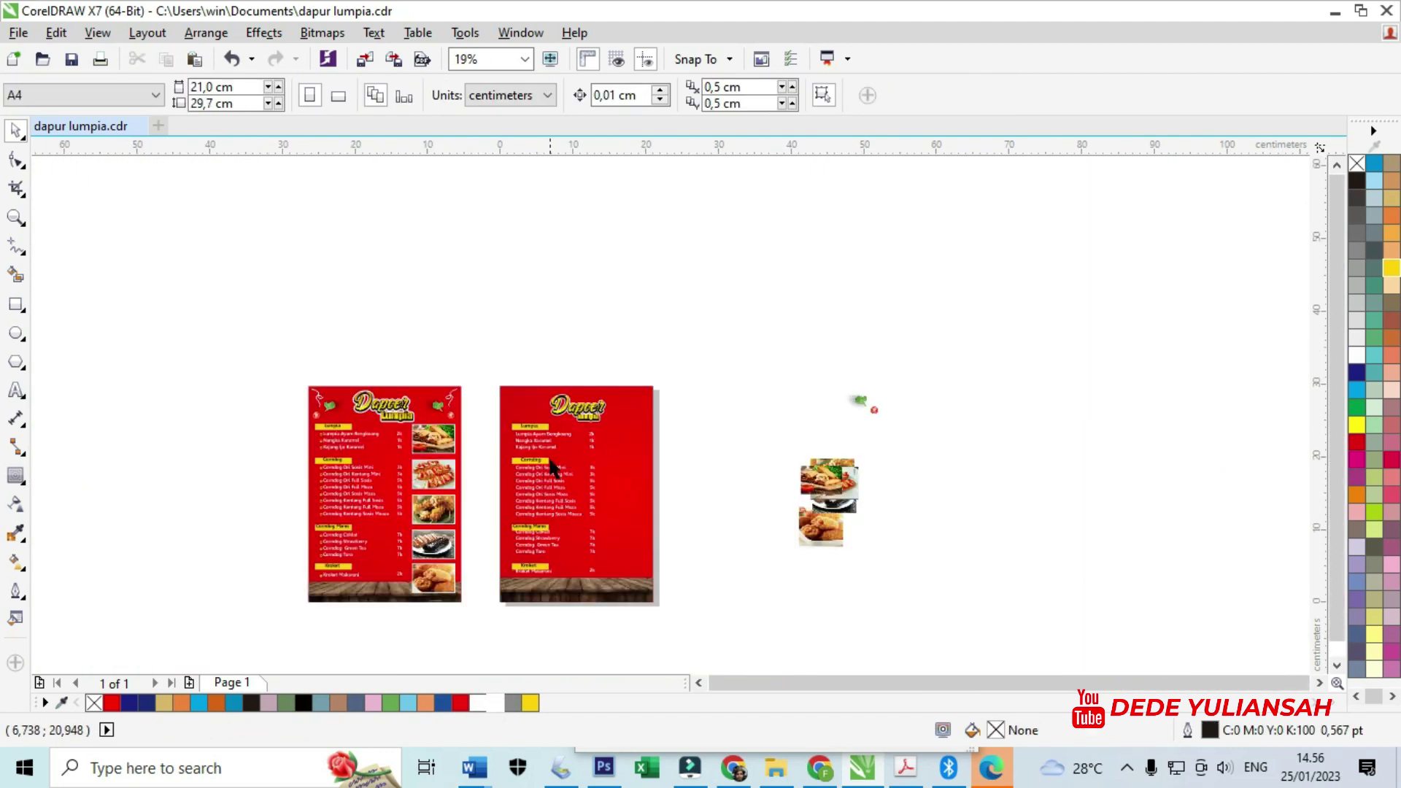
# Lower the Corndog Manis and Kroket item lists slightly to leave a gap below their headings, and deselect
pyautogui.scroll(3, 552, 467)
pyautogui.moveTo(484, 463); pyautogui.dragTo(505, 475)
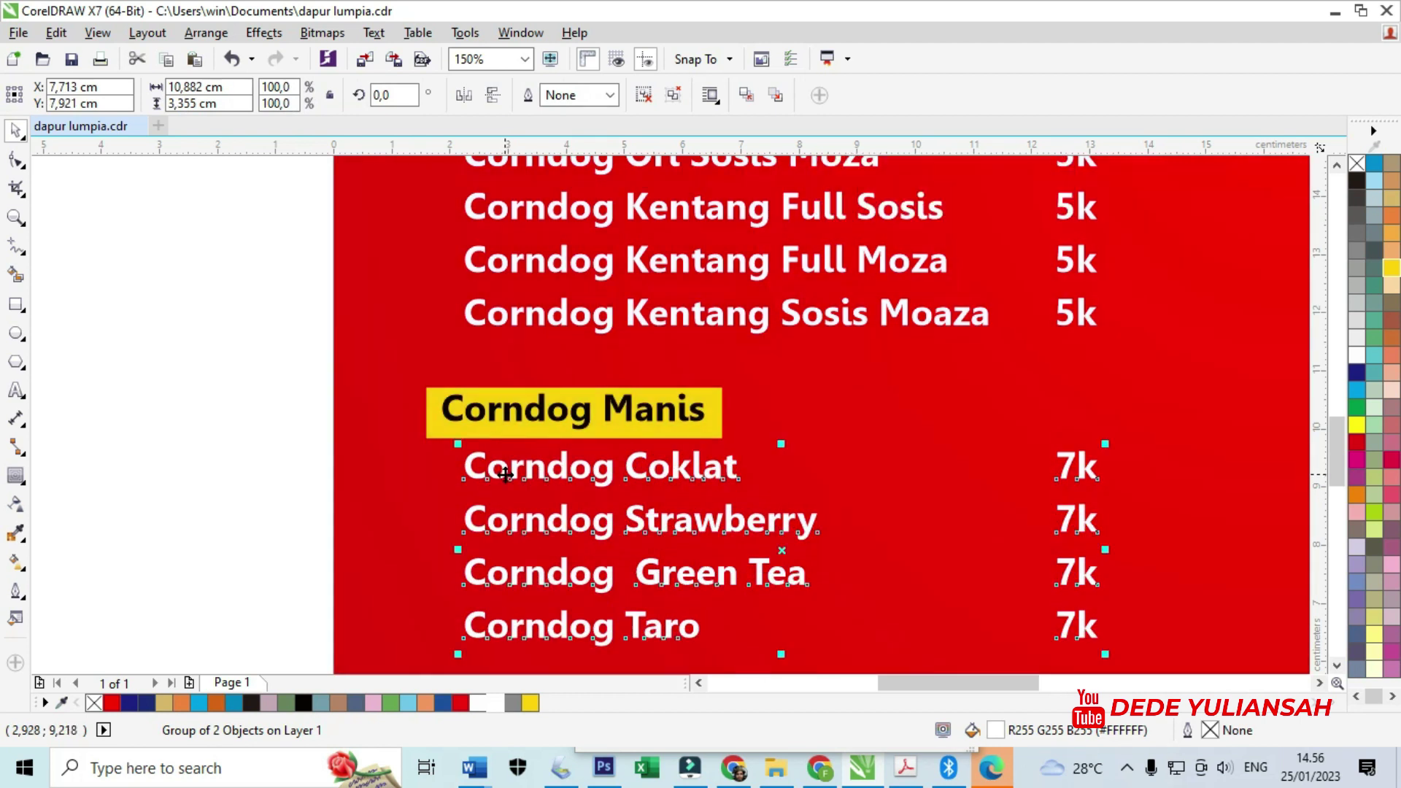
pyautogui.scroll(-1, 505, 475)
pyautogui.scroll(2, 496, 467)
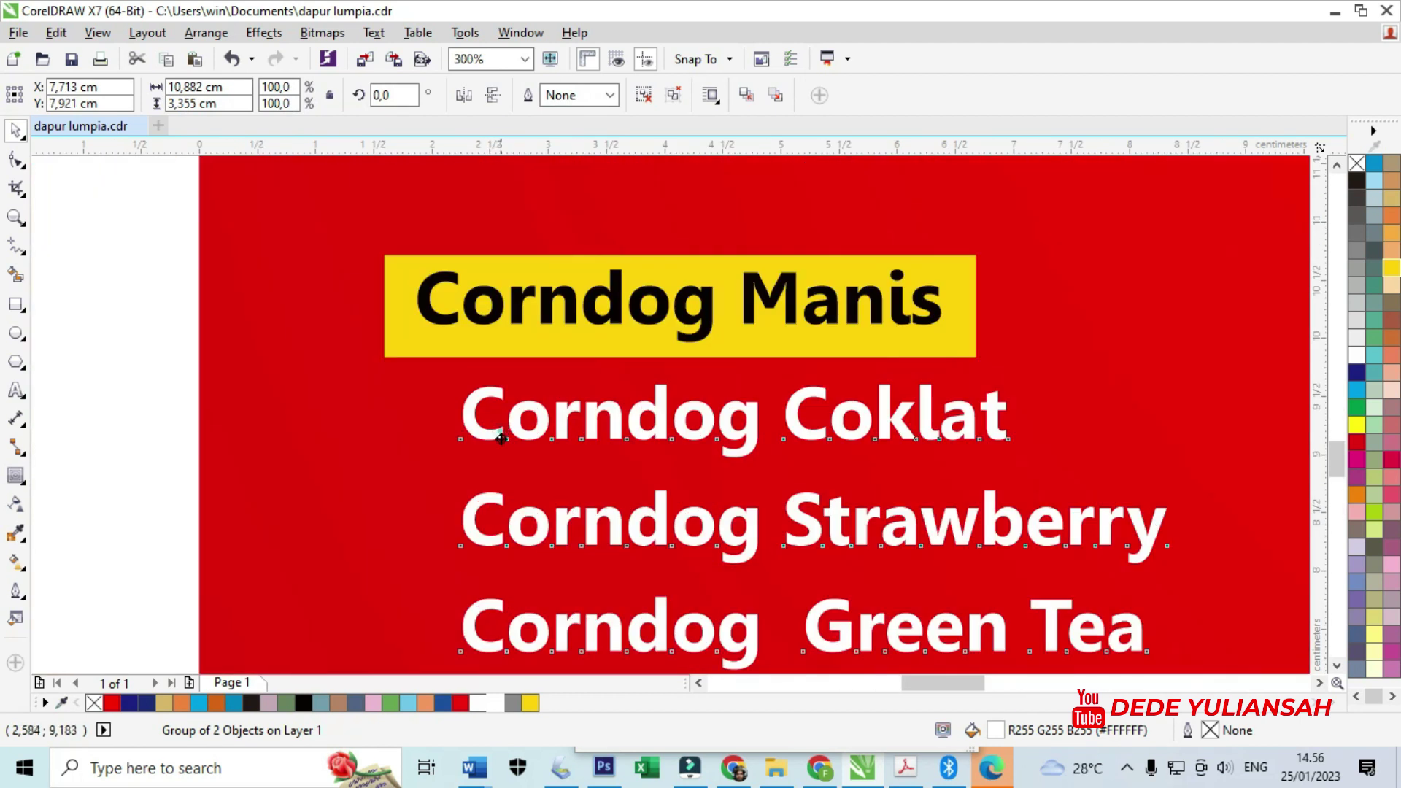
pyautogui.scroll(-2, 544, 395)
pyautogui.scroll(2, 557, 551)
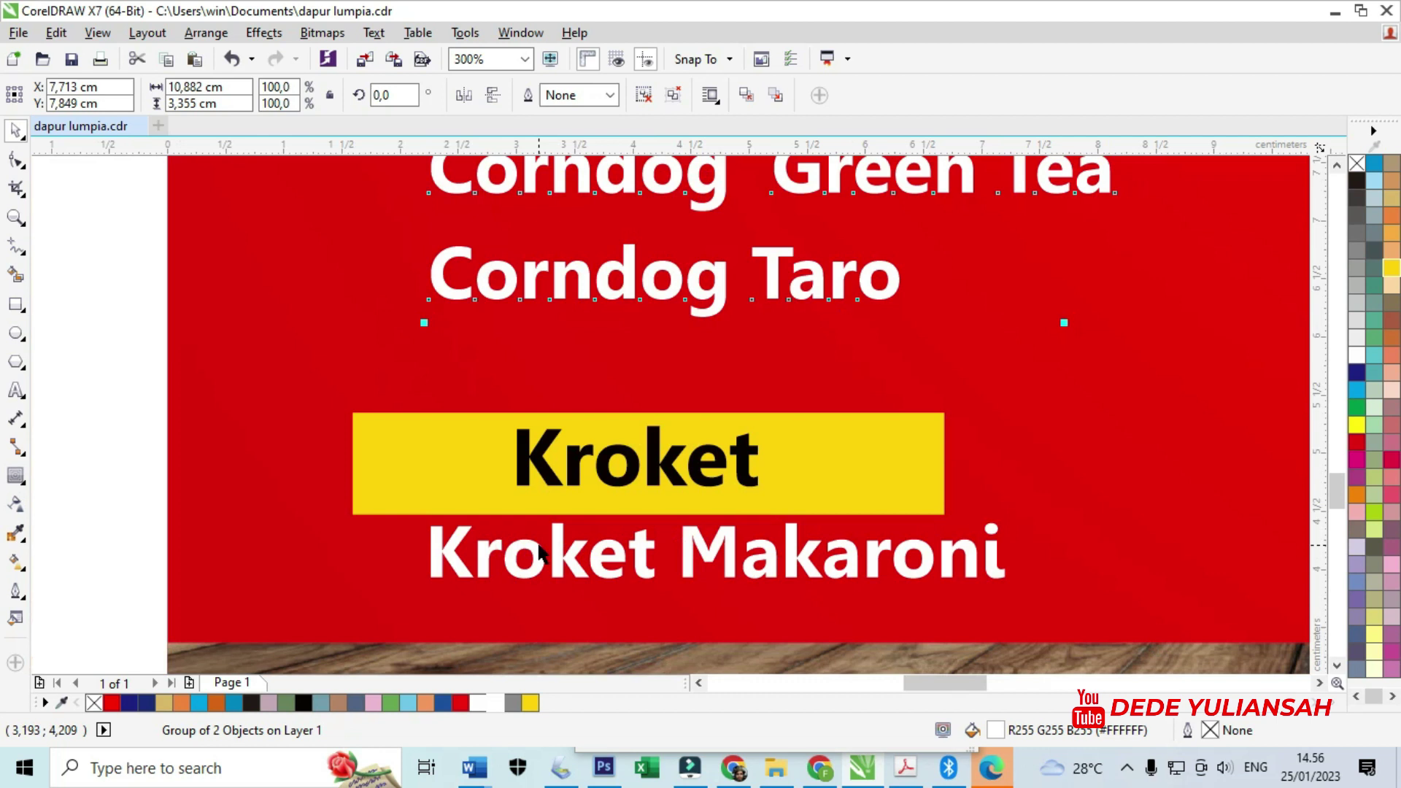
pyautogui.click(557, 558)
pyautogui.scroll(-3, 556, 558)
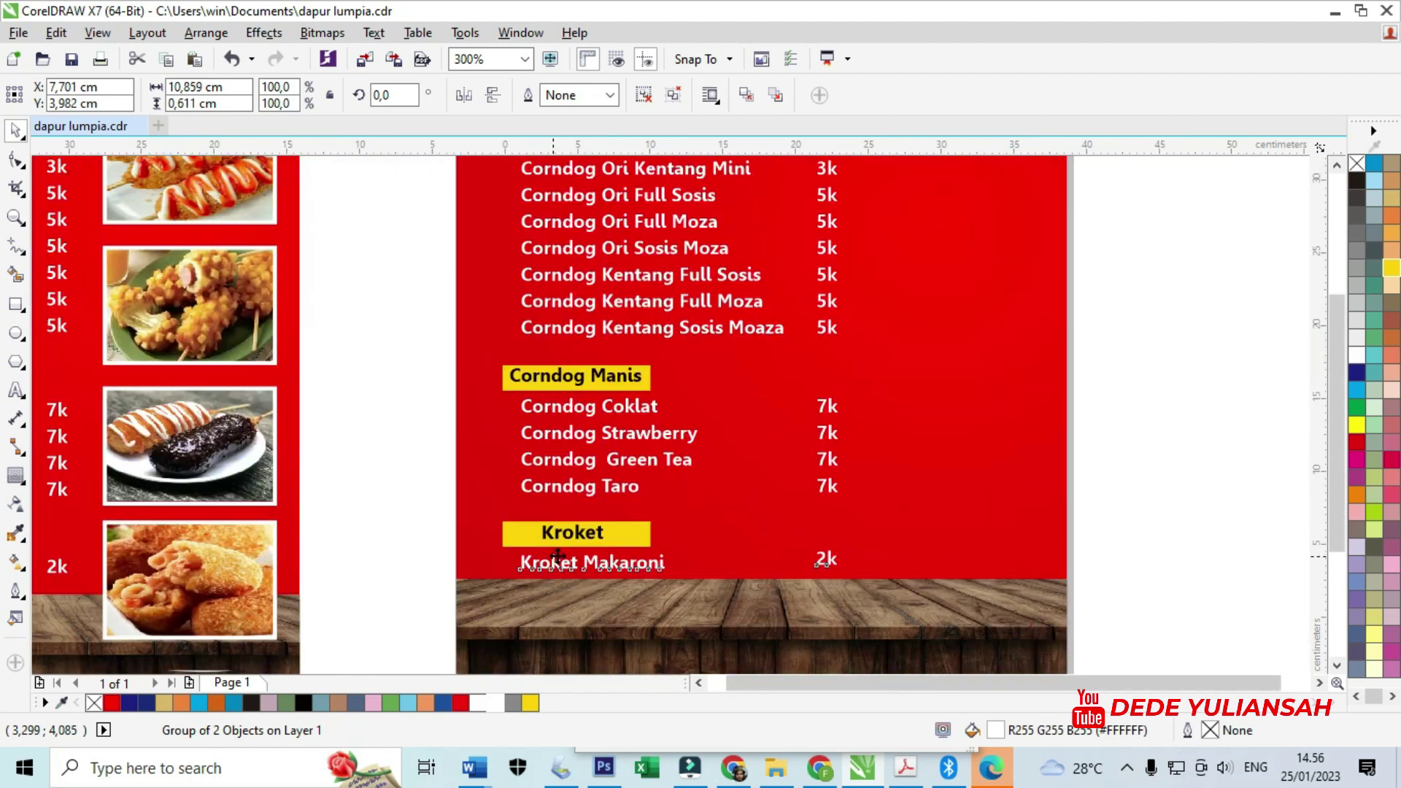
pyautogui.click(881, 487)
# Draw a circle about 0.44 cm in diameter beside the reference's first Lumpia bullet and move it level with that bullet
pyautogui.scroll(3, 133, 274)
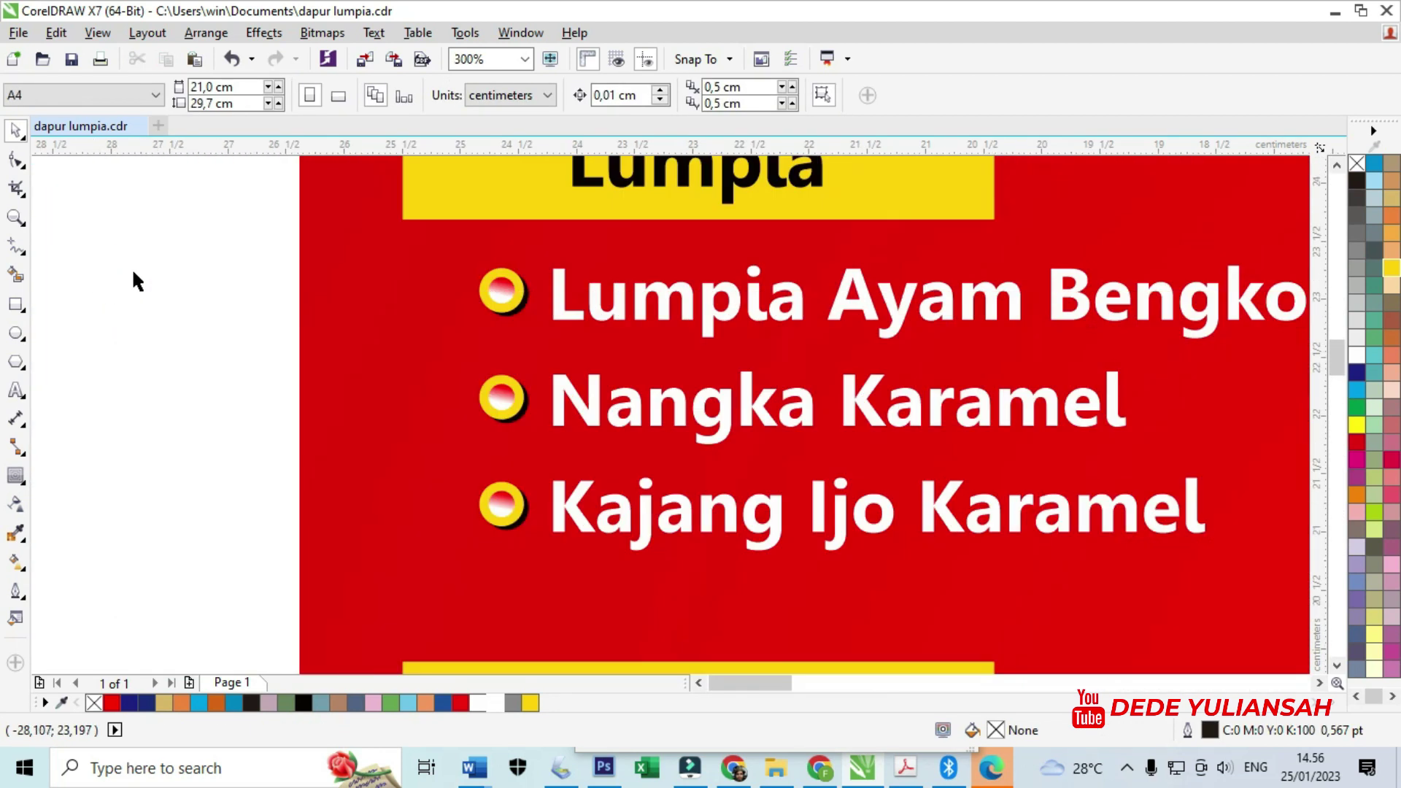
pyautogui.click(17, 334)
pyautogui.scroll(1, 517, 306)
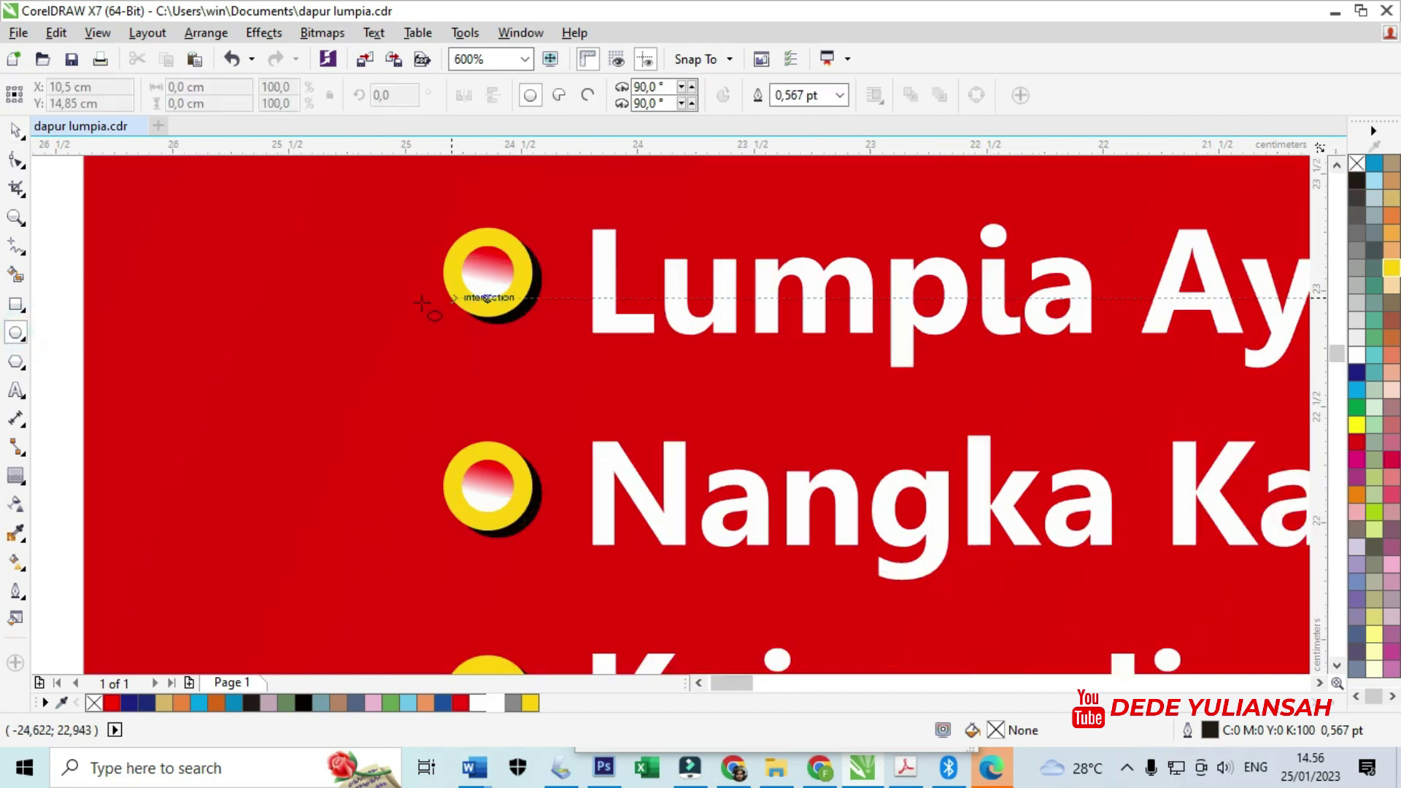
pyautogui.moveTo(344, 297); pyautogui.dragTo(390, 361)
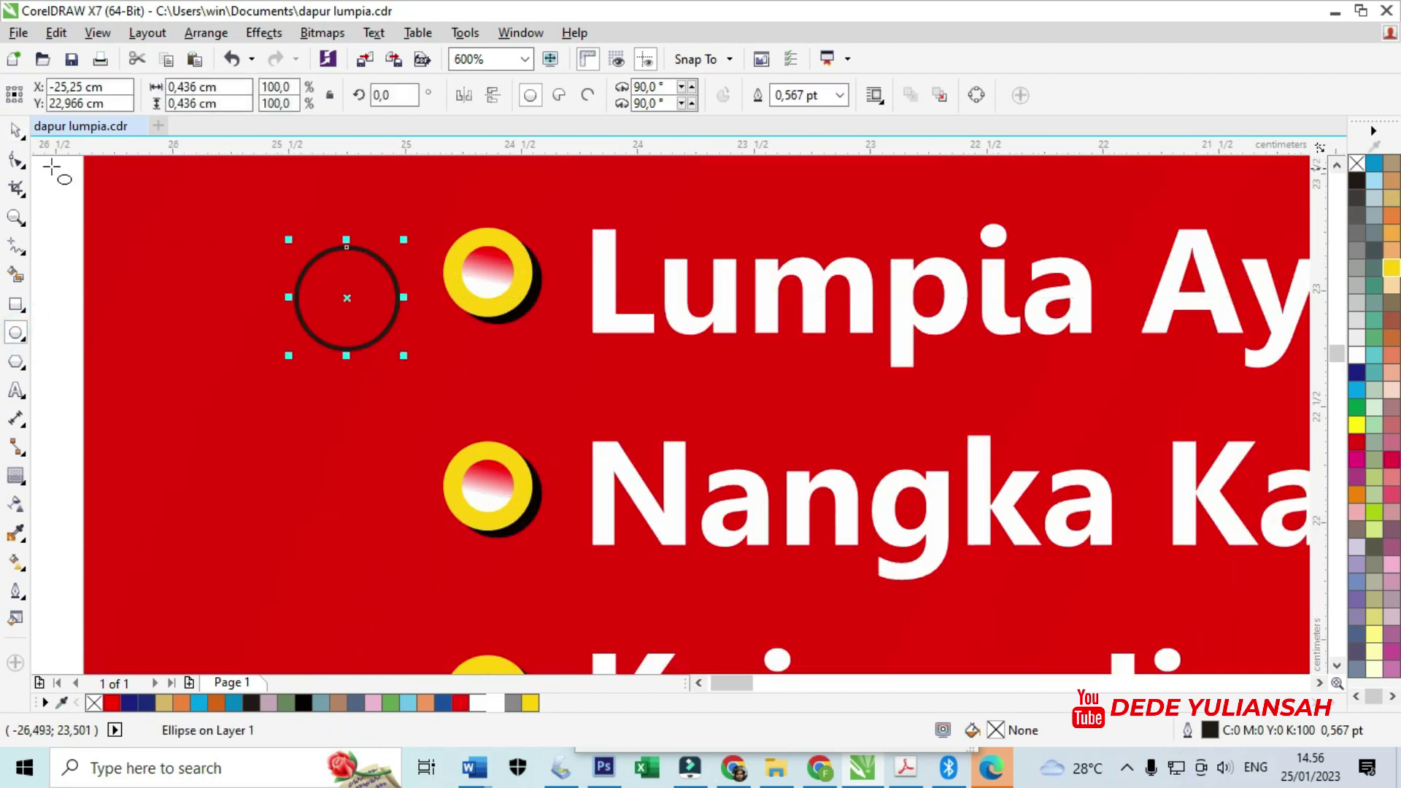
pyautogui.click(16, 130)
pyautogui.scroll(1, 358, 288)
pyautogui.moveTo(358, 288); pyautogui.dragTo(368, 248)
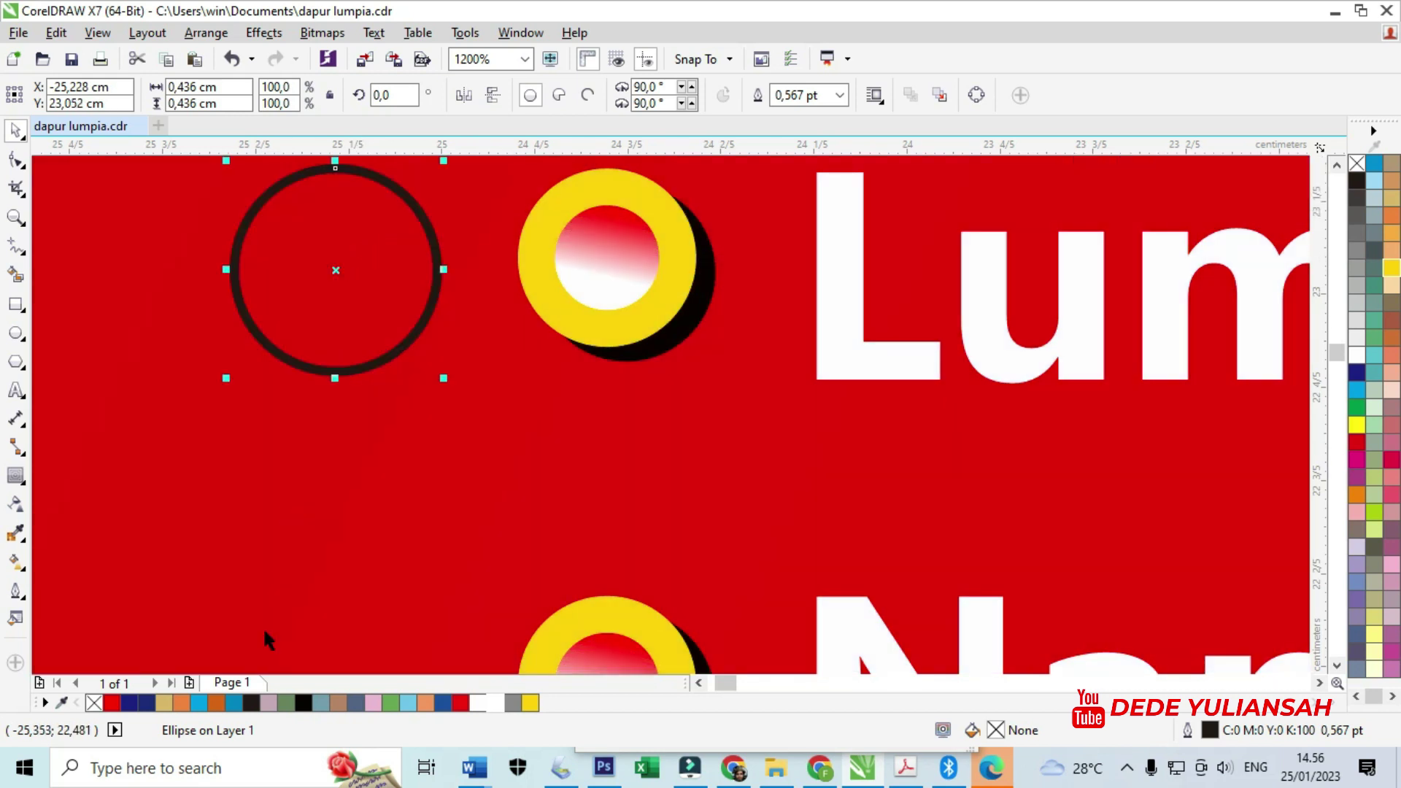
# Fill the new circle with Deep Yellow and set its outline to None
pyautogui.click(529, 703)
pyautogui.click(841, 95)
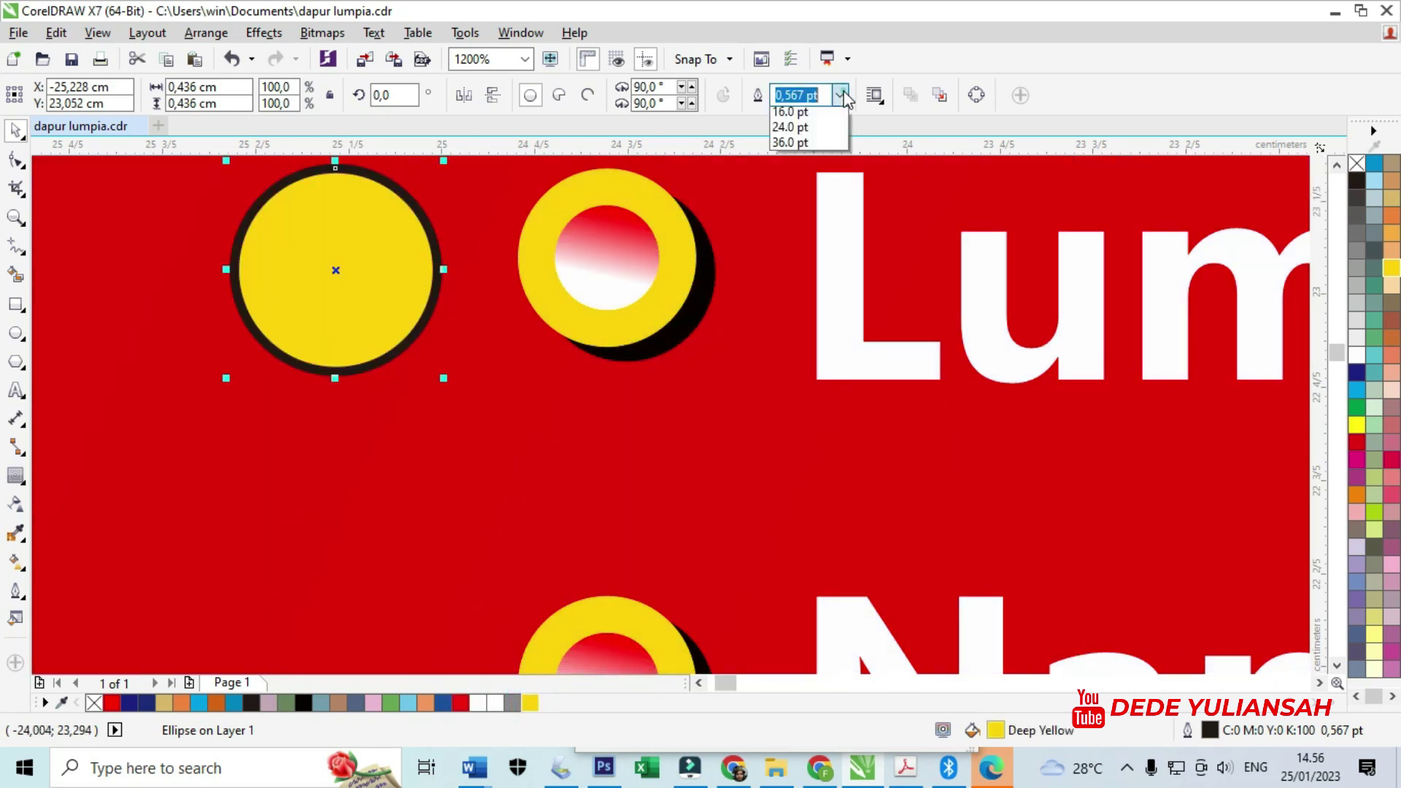
pyautogui.click(821, 113)
# Make a concentric copy of the yellow circle about 0.3 cm in diameter and fill it with a vertical red-to-white gradient
pyautogui.moveTo(442, 160); pyautogui.dragTo(433, 190)
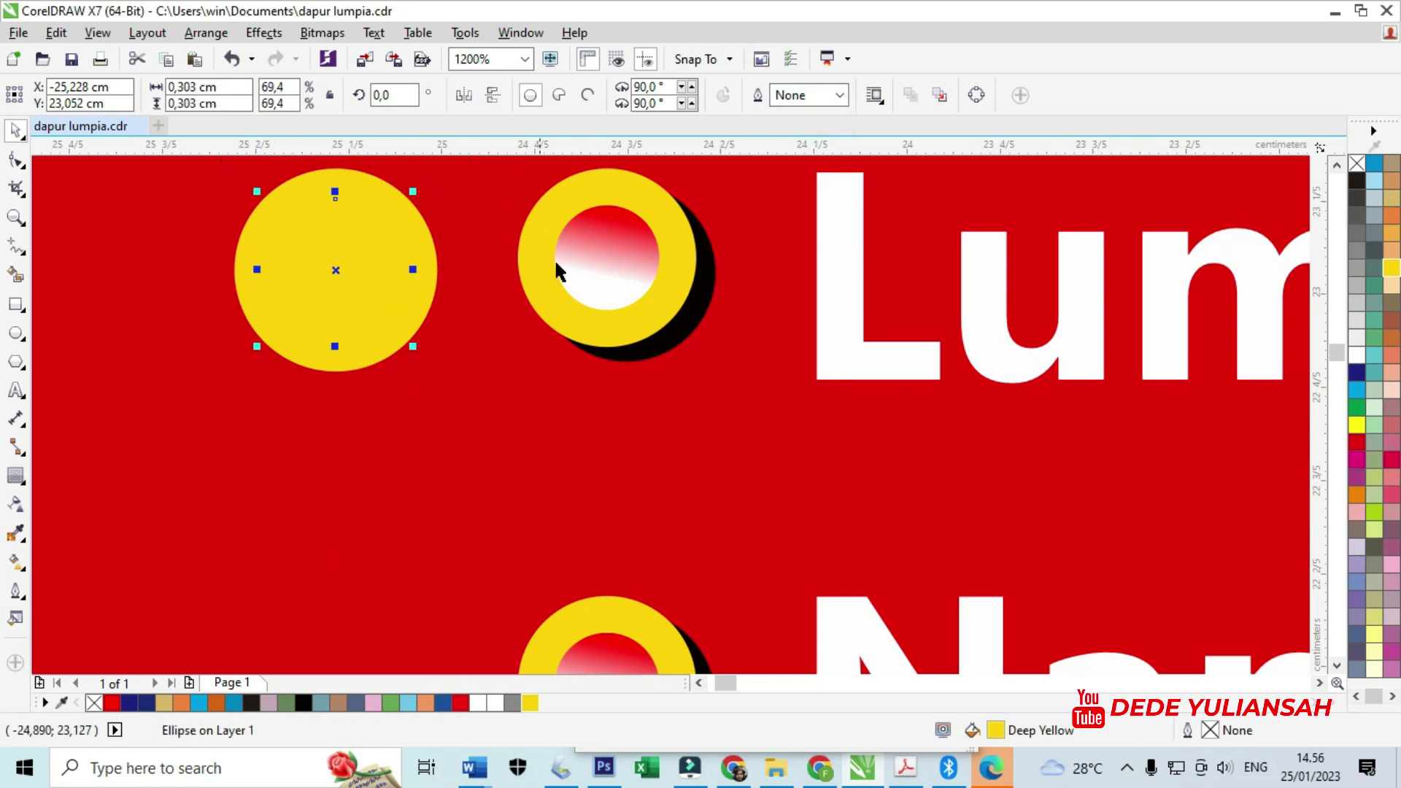
pyautogui.click(1357, 443)
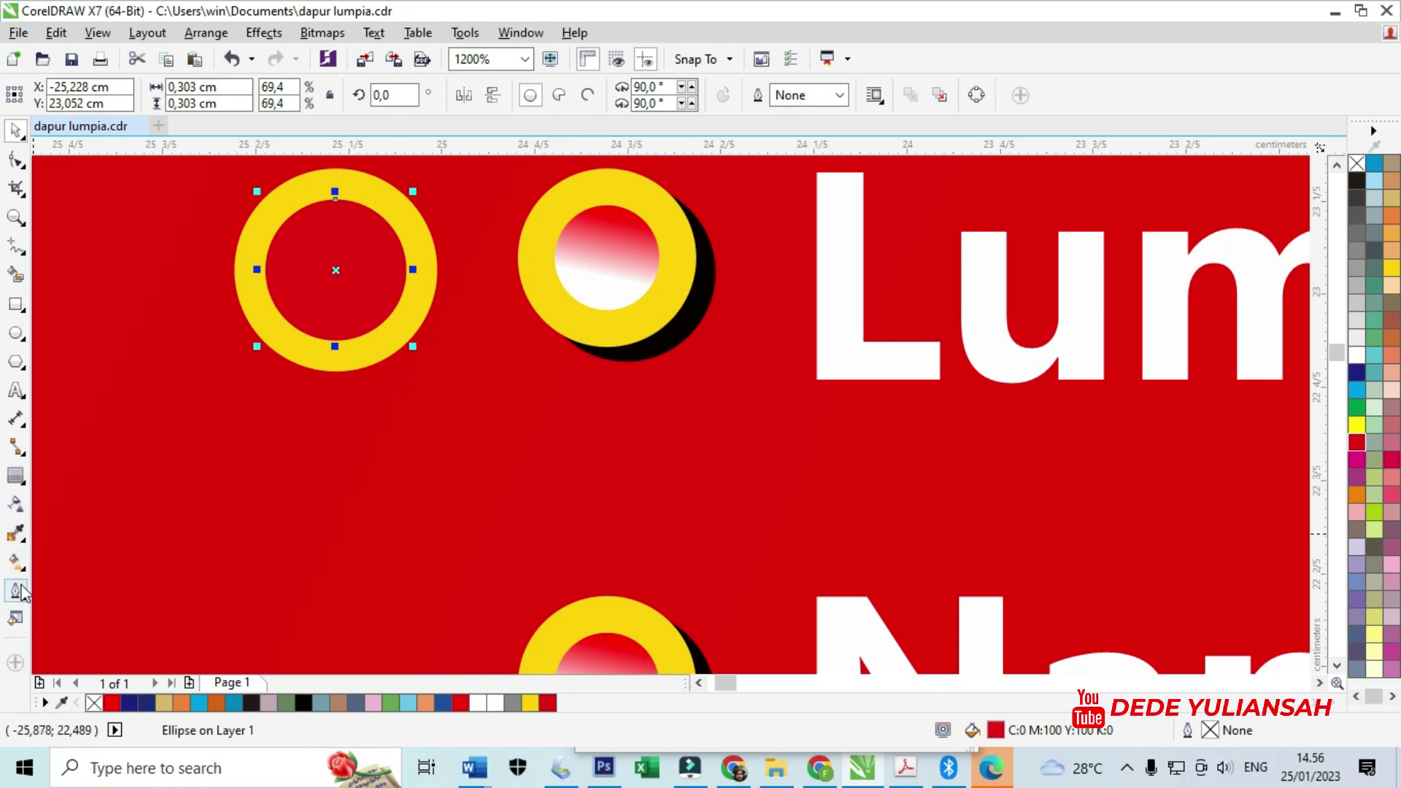
pyautogui.click(16, 562)
pyautogui.moveTo(321, 239); pyautogui.dragTo(321, 310)
pyautogui.click(17, 130)
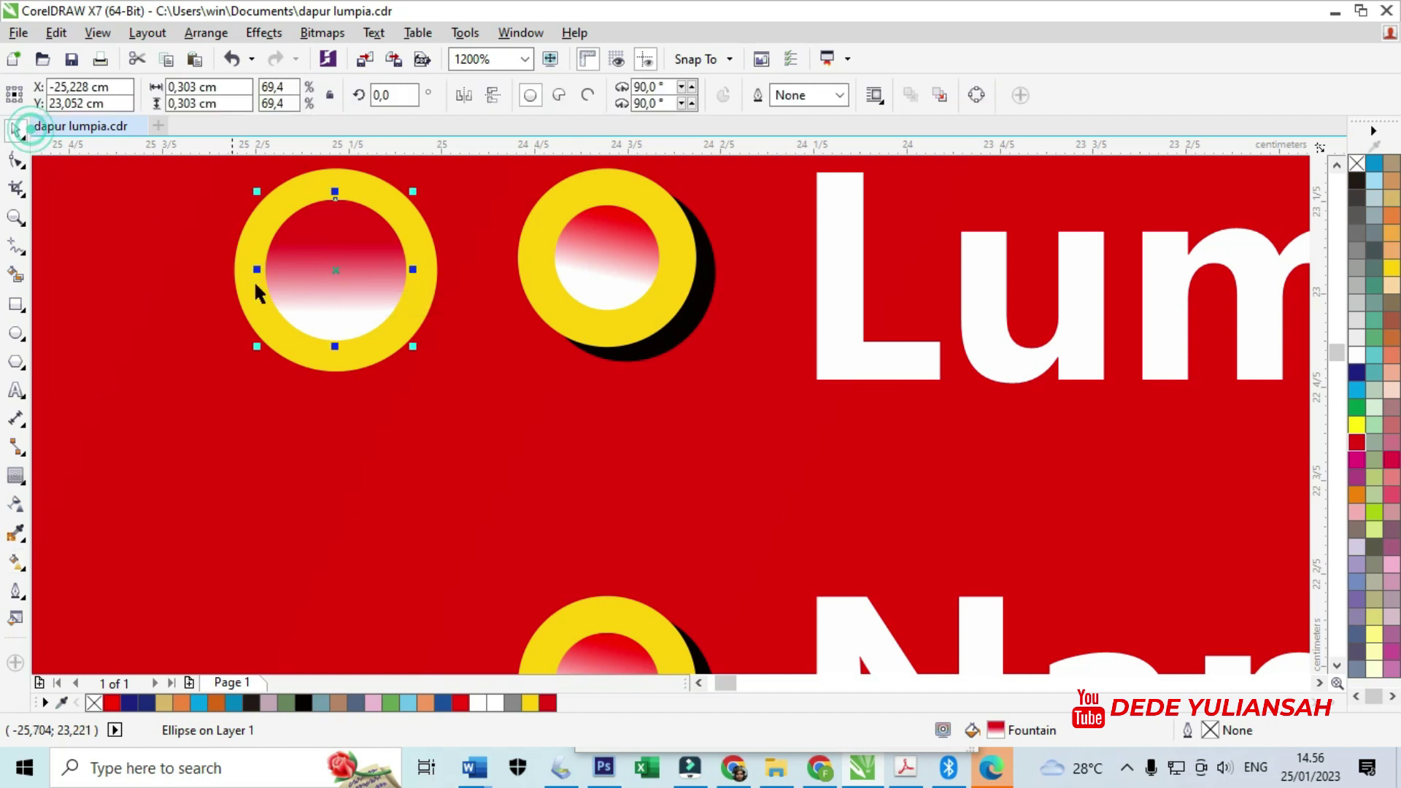
# Make a copy of the yellow circle offset down and to the right and fill it with black as the bullet's shadow
pyautogui.moveTo(297, 356); pyautogui.dragTo(341, 369)
pyautogui.click(303, 703)
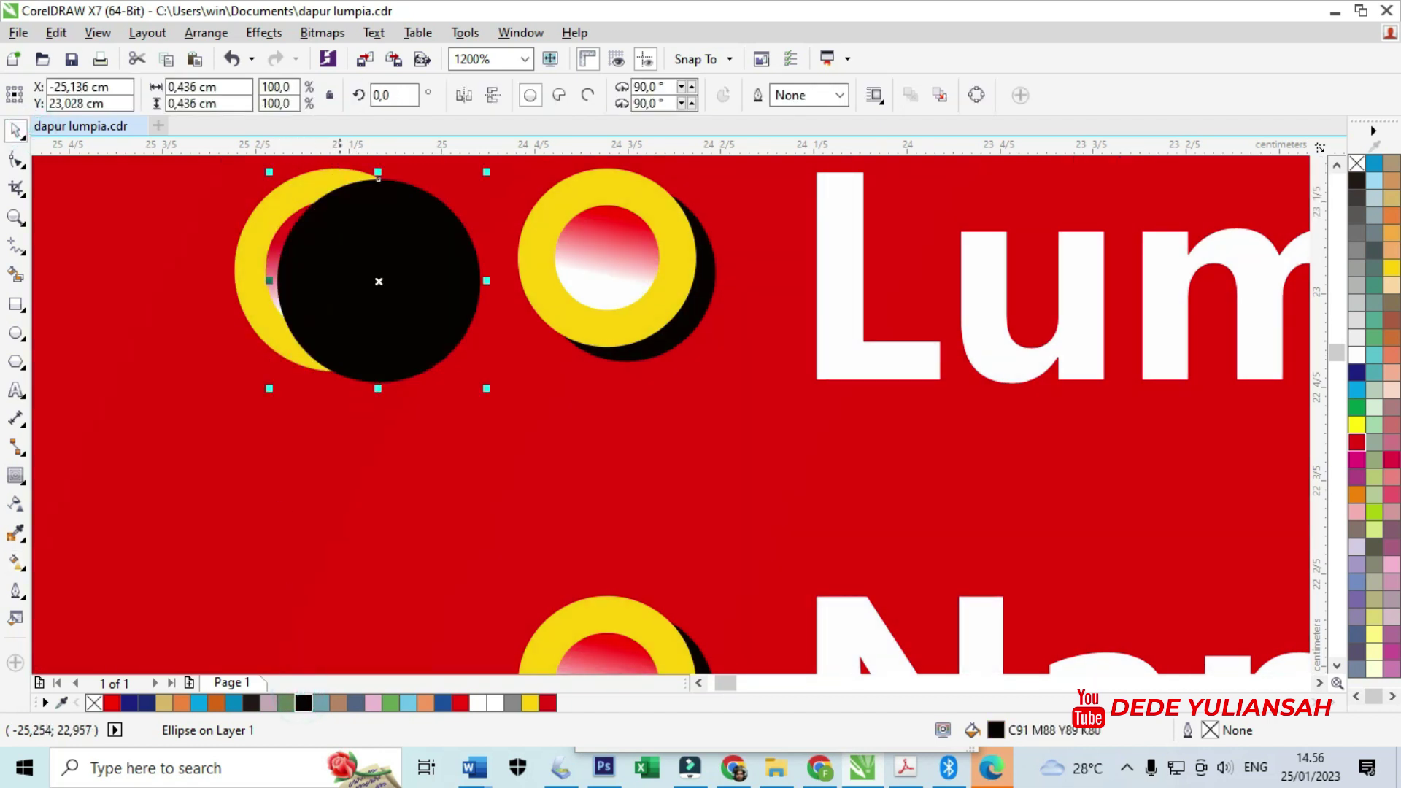
pyautogui.moveTo(317, 275); pyautogui.dragTo(347, 301)
# Bring the yellow ring and gradient circle to the front of the page and move the black circle closer beneath them
pyautogui.keyDown('shift'); pyautogui.click(283, 269); pyautogui.keyUp('shift')
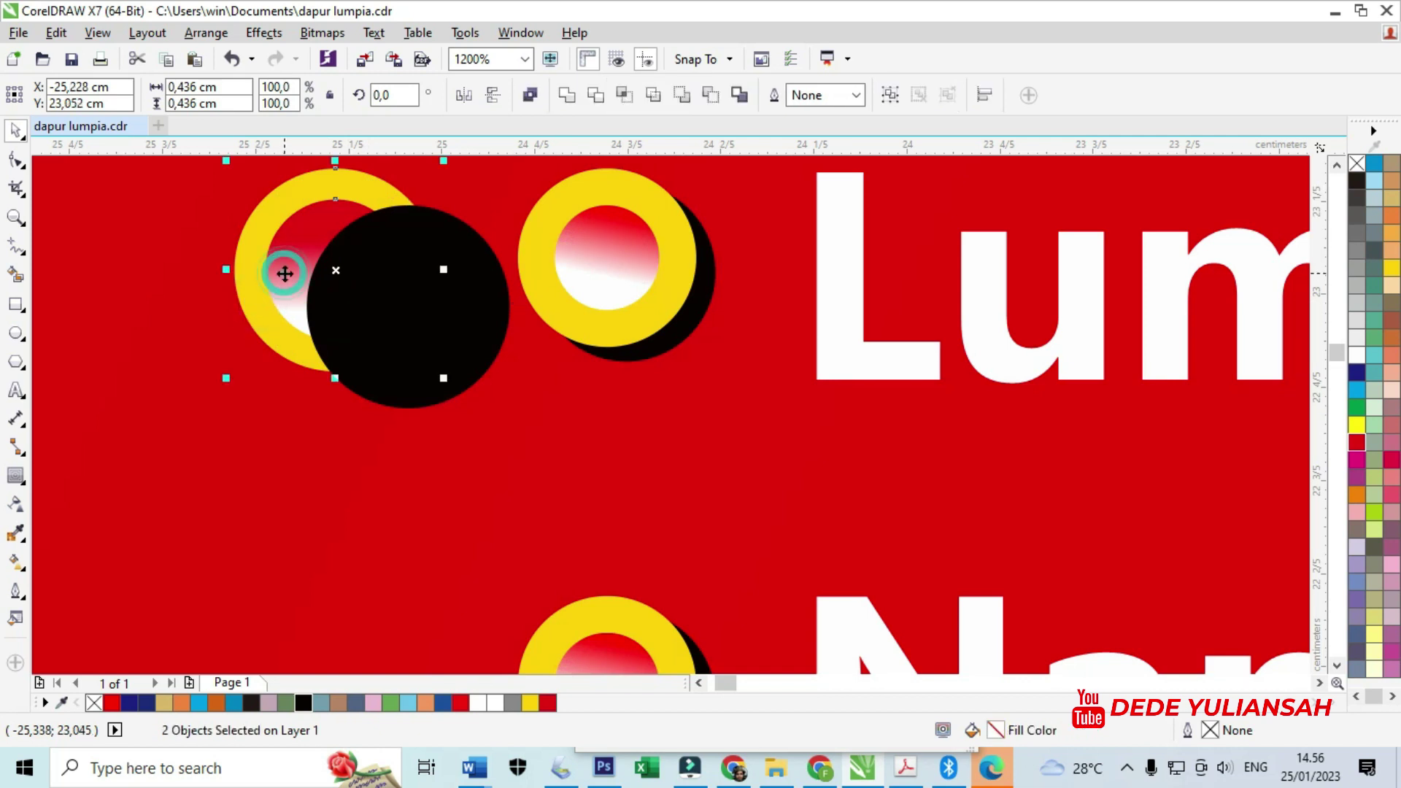
pyautogui.rightClick(284, 272)
pyautogui.moveTo(478, 527)
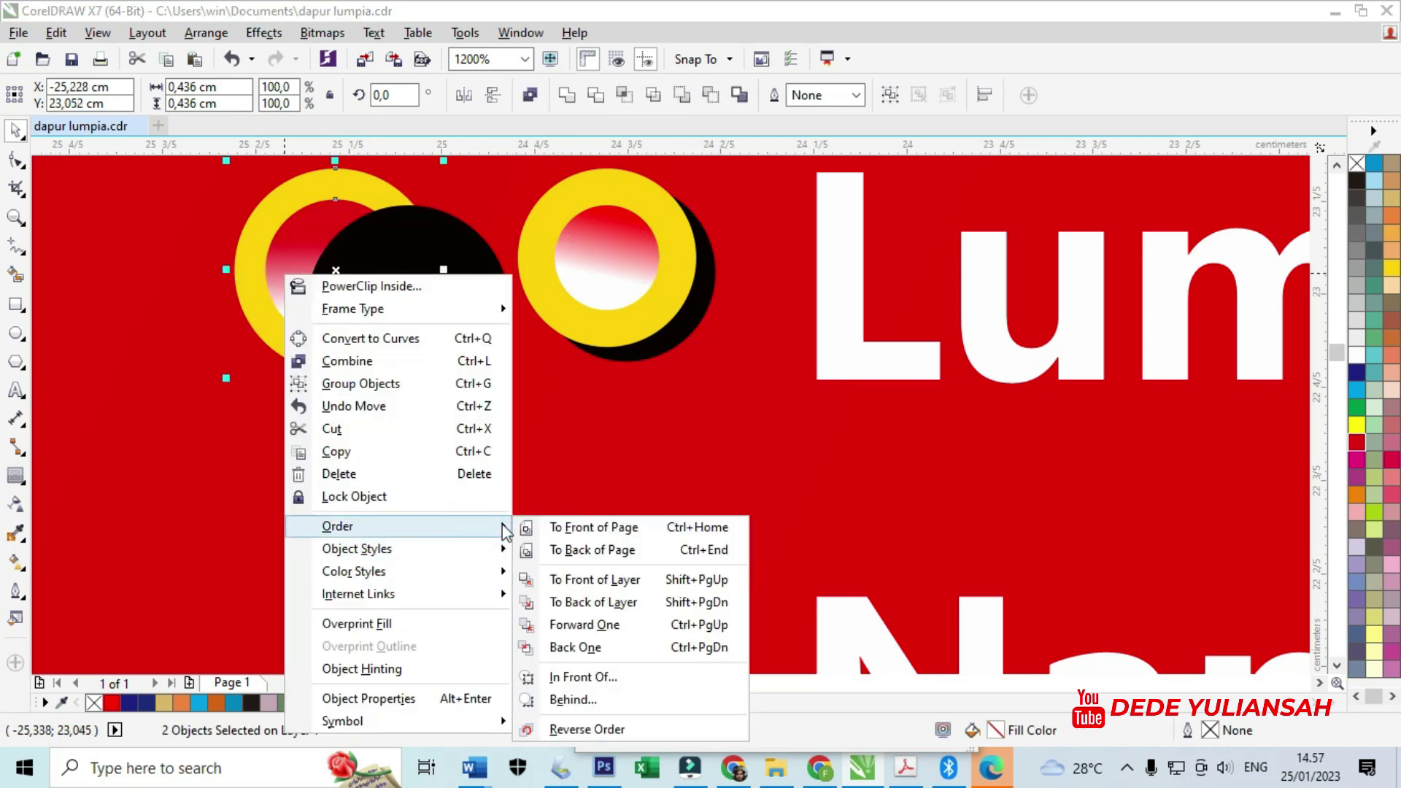
pyautogui.click(549, 529)
pyautogui.click(489, 466)
pyautogui.moveTo(441, 371); pyautogui.dragTo(413, 370)
# Group the yellow, gradient and black circles into one bullet
pyautogui.scroll(-1, 438, 400)
pyautogui.moveTo(90, 221); pyautogui.dragTo(473, 422)
pyautogui.rightClick(415, 336)
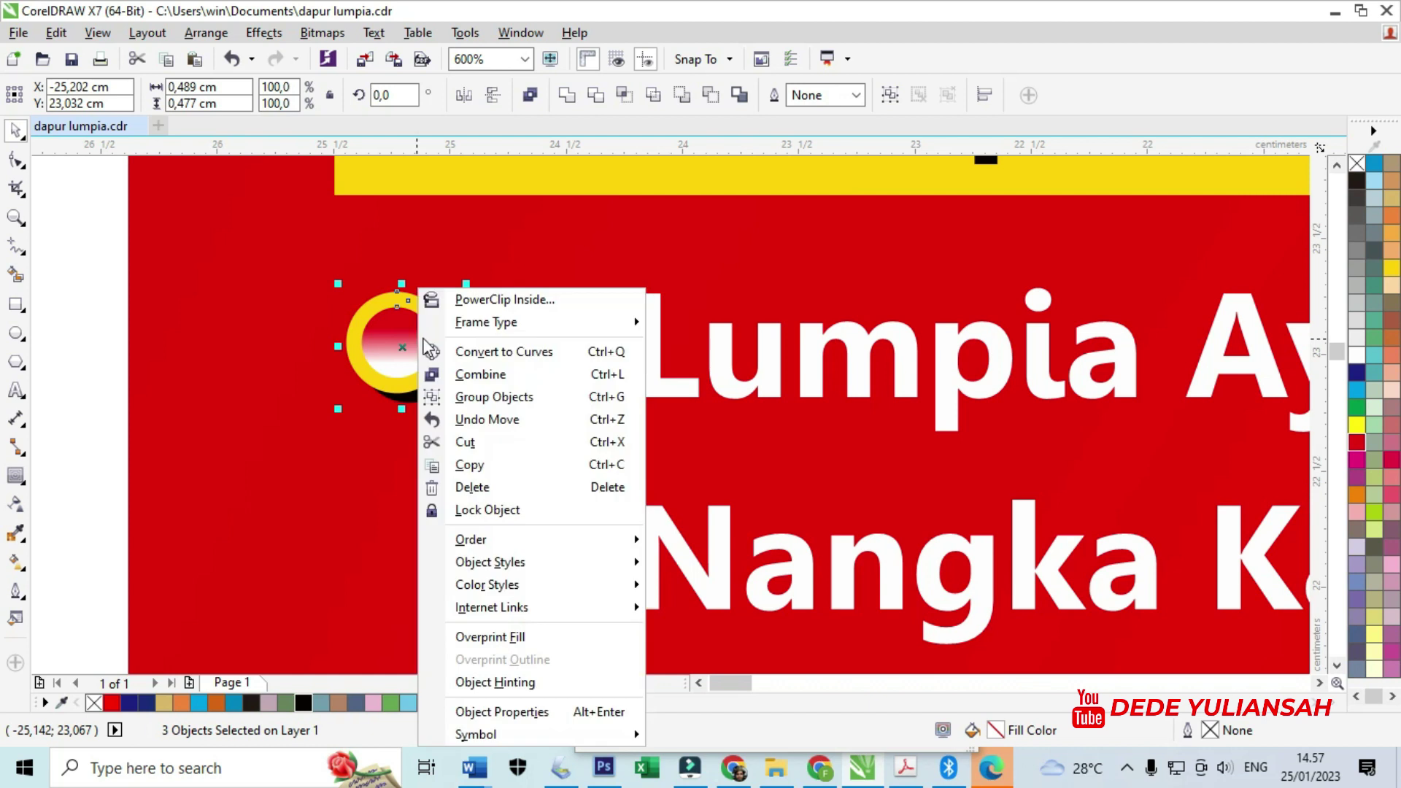
pyautogui.click(492, 397)
# Scale the bullet group to about 0.43 cm wide and place a copy before Lumpia Ayam Bengkoang on the new poster
pyautogui.scroll(-3, 438, 387)
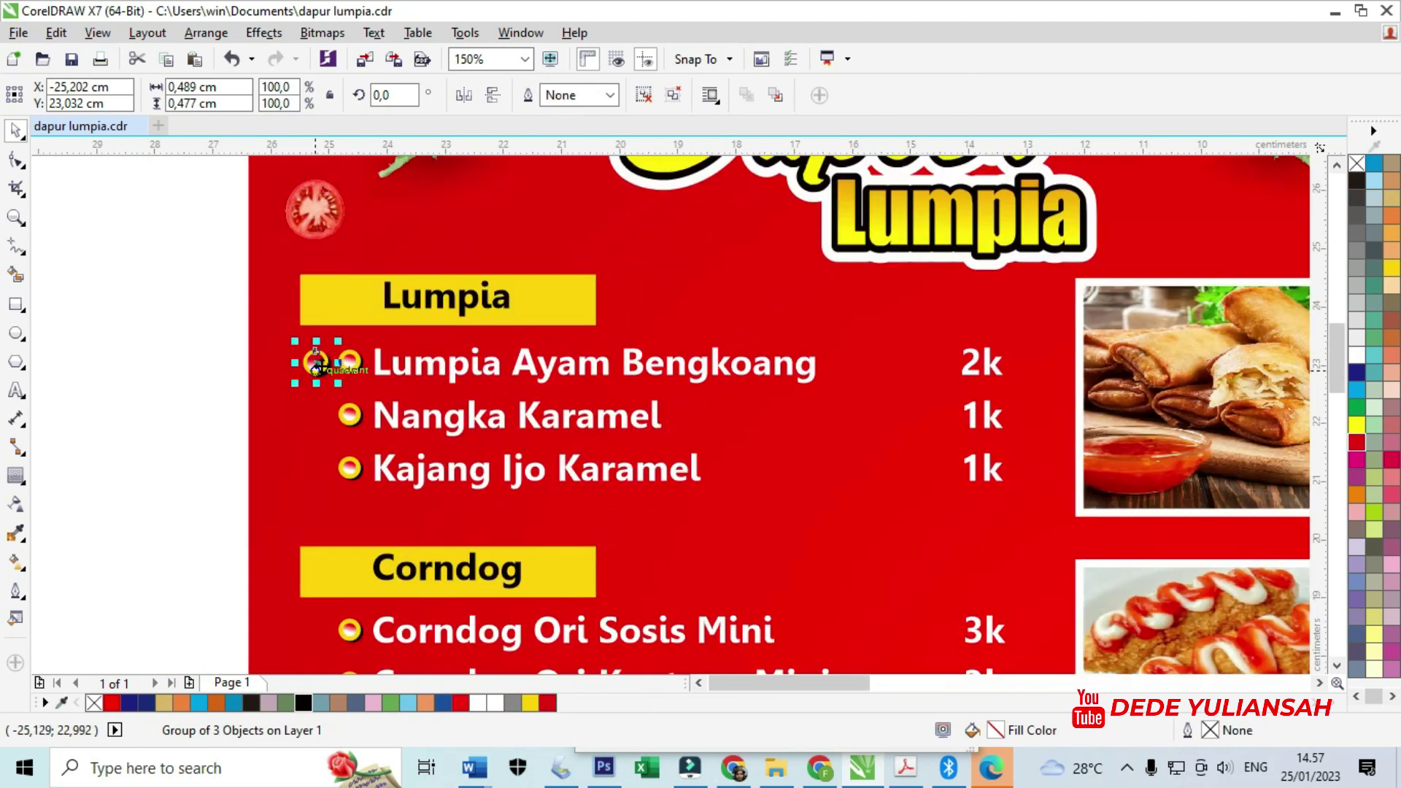
pyautogui.scroll(-1, 318, 365)
pyautogui.scroll(3, 318, 358)
pyautogui.moveTo(376, 313); pyautogui.dragTo(367, 321)
pyautogui.scroll(-3, 305, 376)
pyautogui.moveTo(305, 378); pyautogui.dragTo(1089, 374)
pyautogui.scroll(3, 1135, 378)
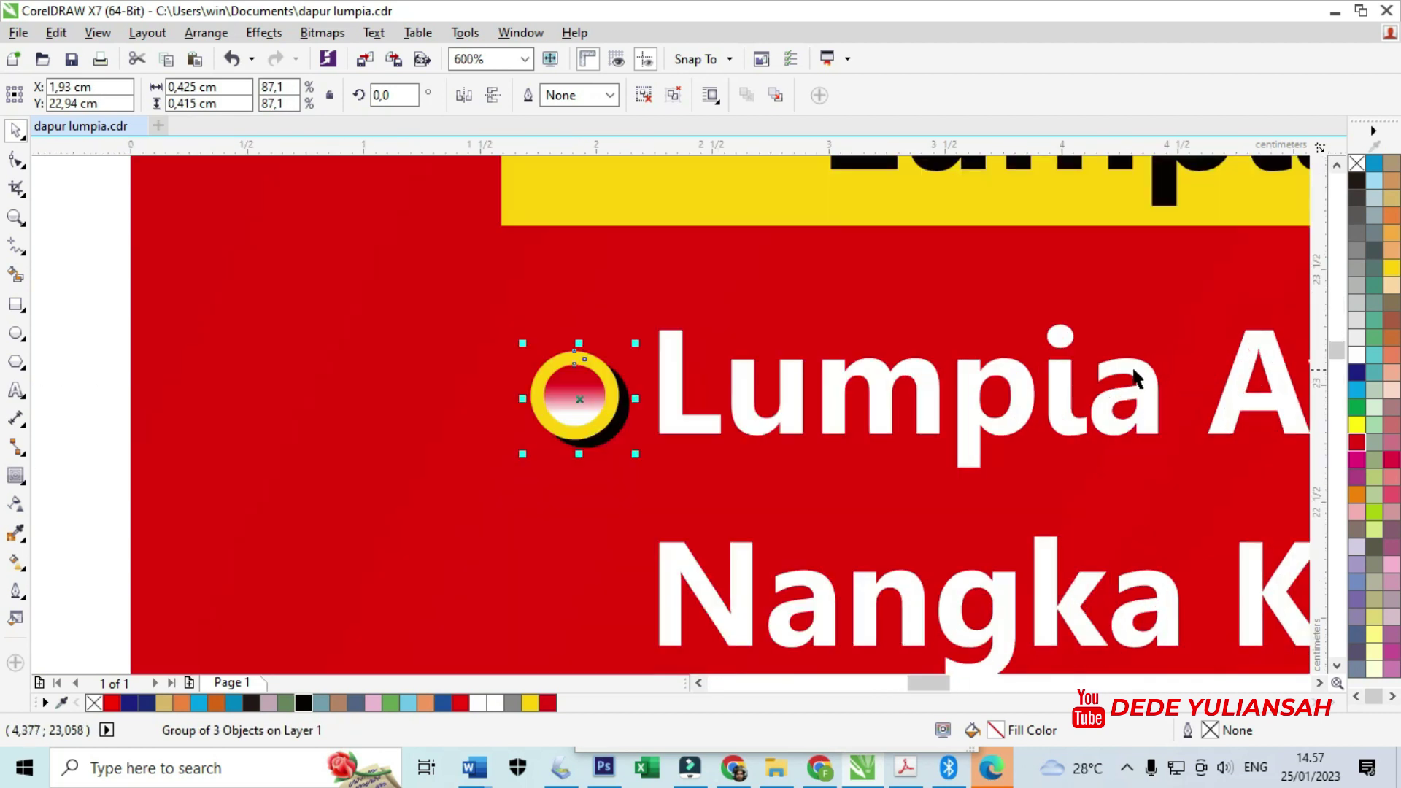
# Duplicate the bullet straight down beside Nangka Karamel and Kajang Ijo Karamel
pyautogui.scroll(-1, 663, 344)
pyautogui.moveTo(628, 379); pyautogui.dragTo(626, 581)
pyautogui.scroll(-2, 646, 325)
pyautogui.scroll(-3, 646, 324)
pyautogui.scroll(2, 624, 400)
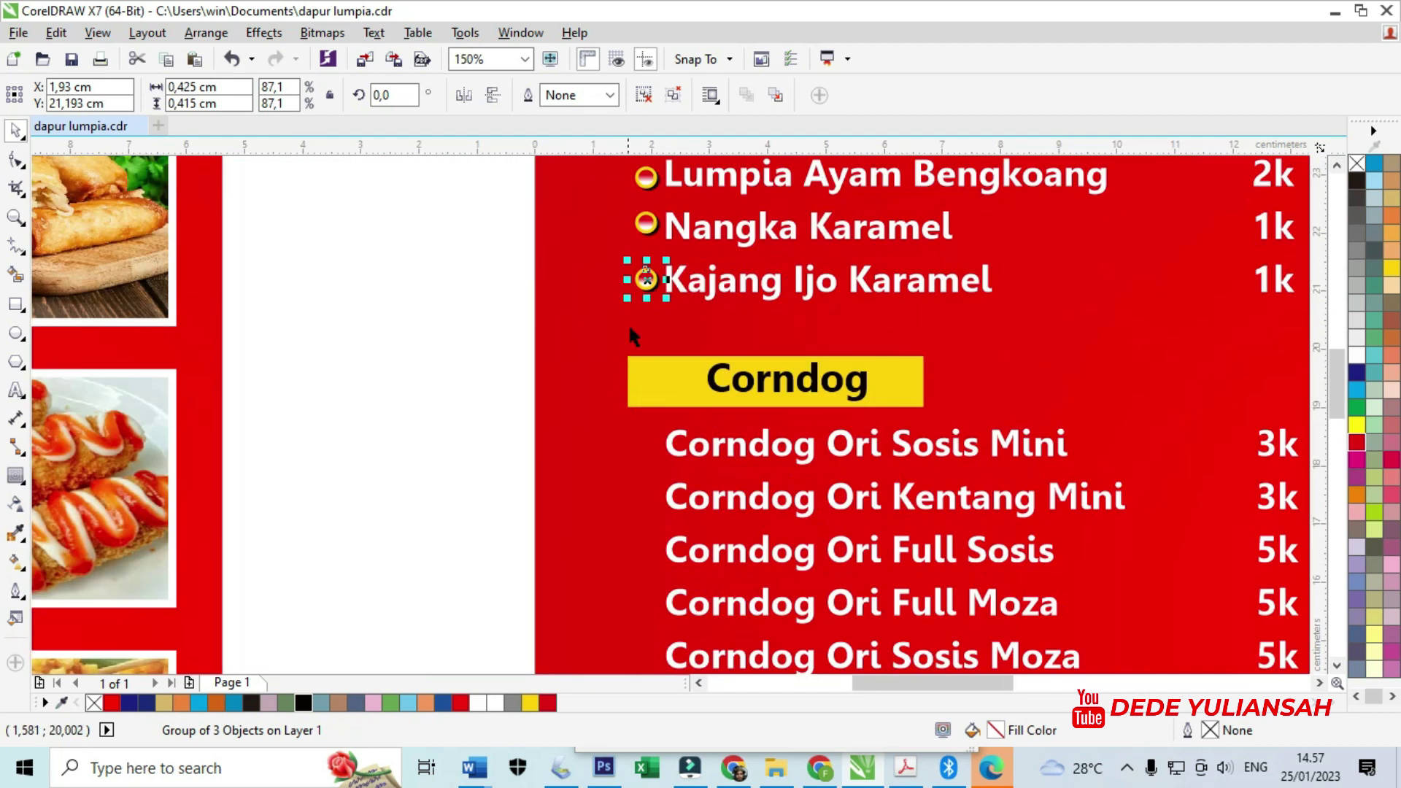
# Place bullet copies, vertically aligned, before the first four Corndog items, from Corndog Ori Sosis Mini to Corndog Ori Full Moza
pyautogui.moveTo(646, 280); pyautogui.dragTo(647, 599)
pyautogui.scroll(4, 642, 454)
pyautogui.scroll(-2, 643, 396)
pyautogui.rightClick(642, 447)
pyautogui.rightClick(659, 509)
pyautogui.scroll(2, 655, 519)
pyautogui.rightClick(647, 600)
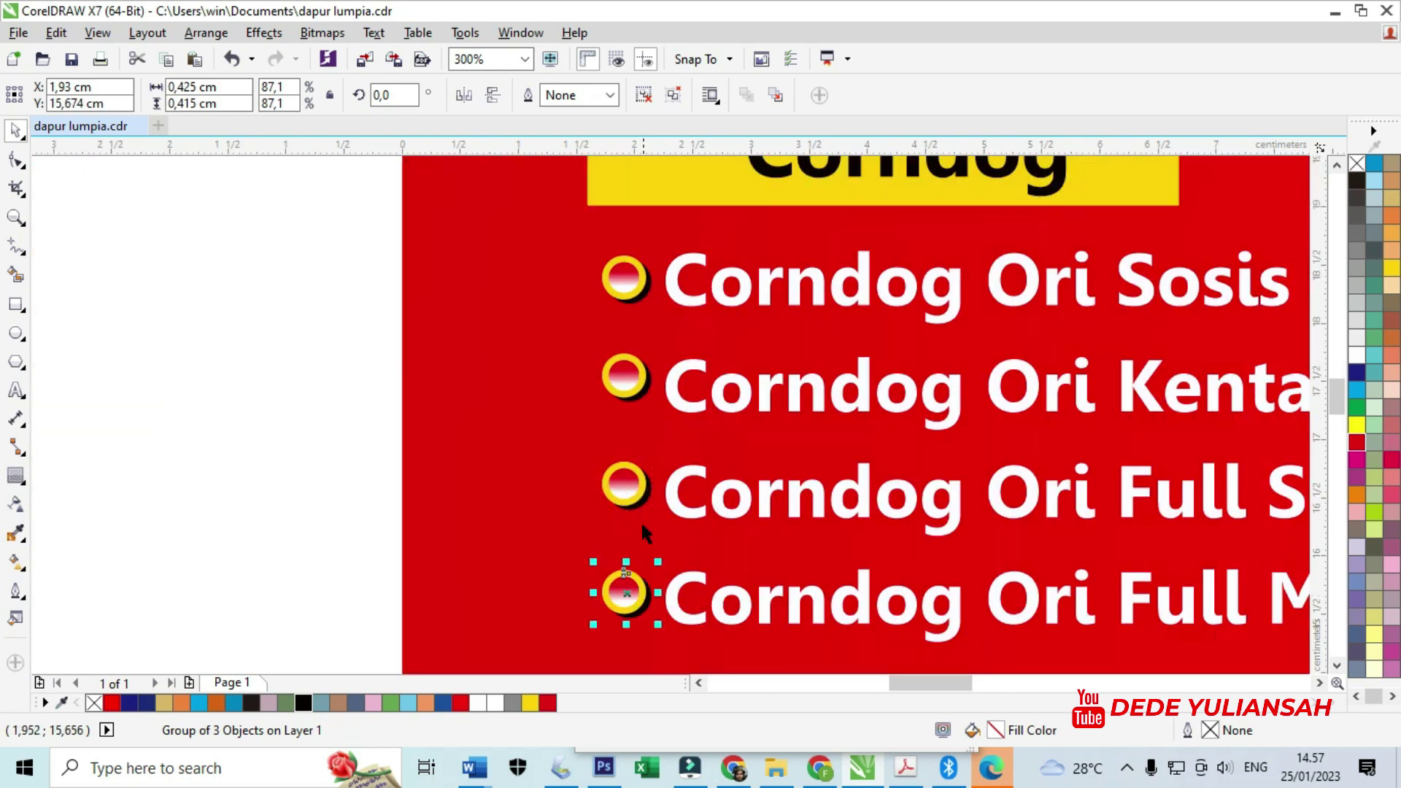
# Repeat the bullet duplication down the remaining four Corndog items, ending at Corndog Kentang Sosis Moaza
pyautogui.scroll(-2, 642, 547)
pyautogui.scroll(1, 672, 422)
pyautogui.hotkey('ctrl', 'r')
pyautogui.hotkey('ctrl', 'r')
pyautogui.hotkey('ctrl', 'r')
pyautogui.hotkey('ctrl', 'r')
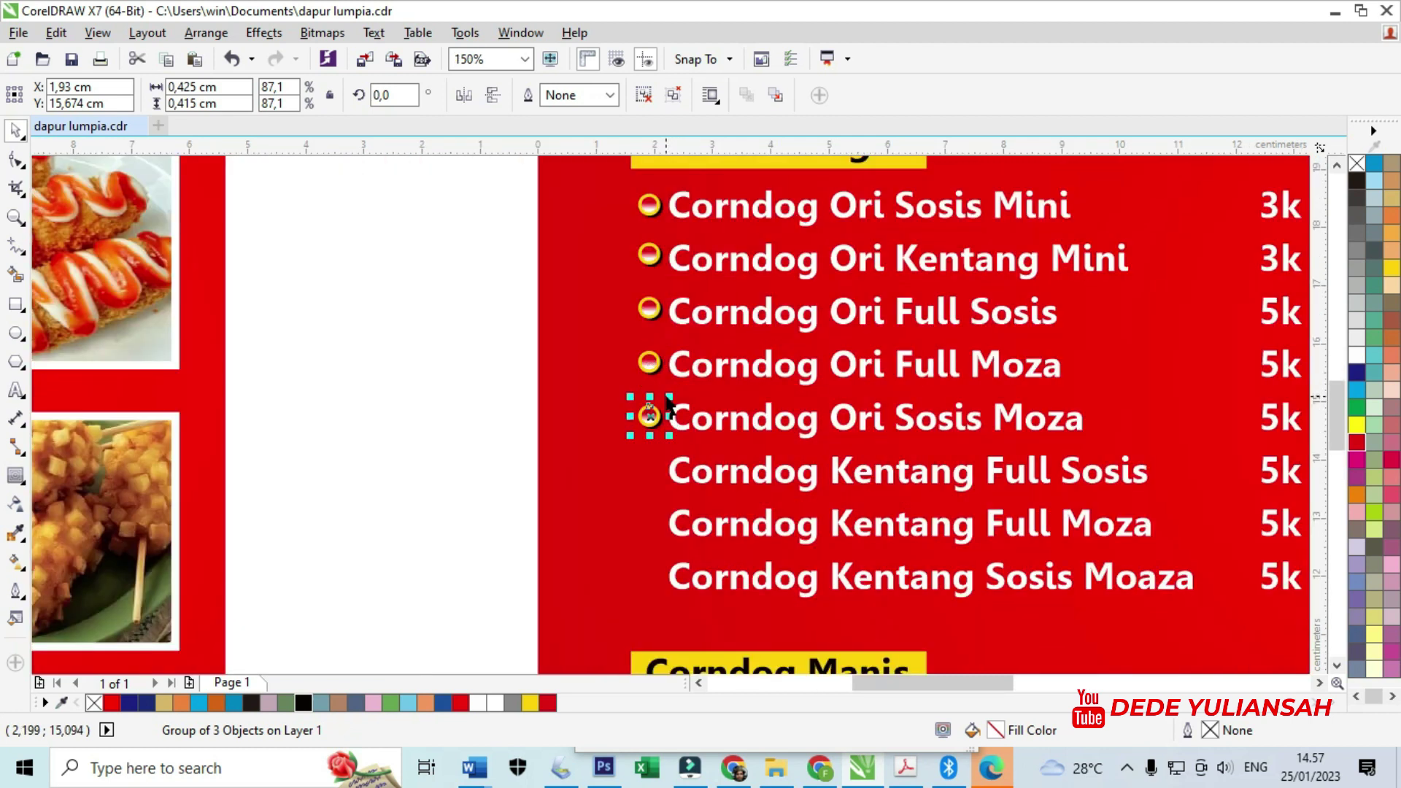
pyautogui.scroll(2, 653, 577)
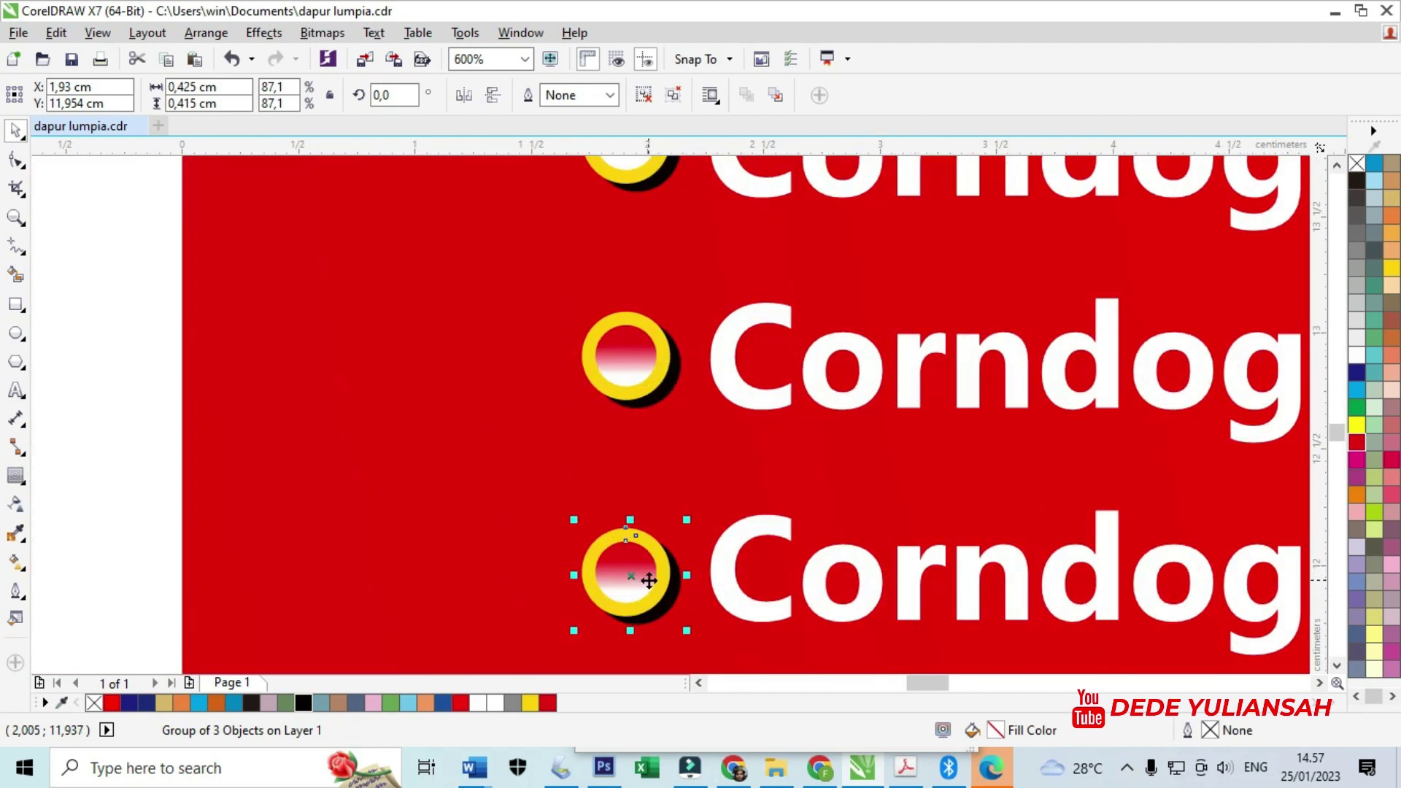
pyautogui.scroll(-4, 649, 580)
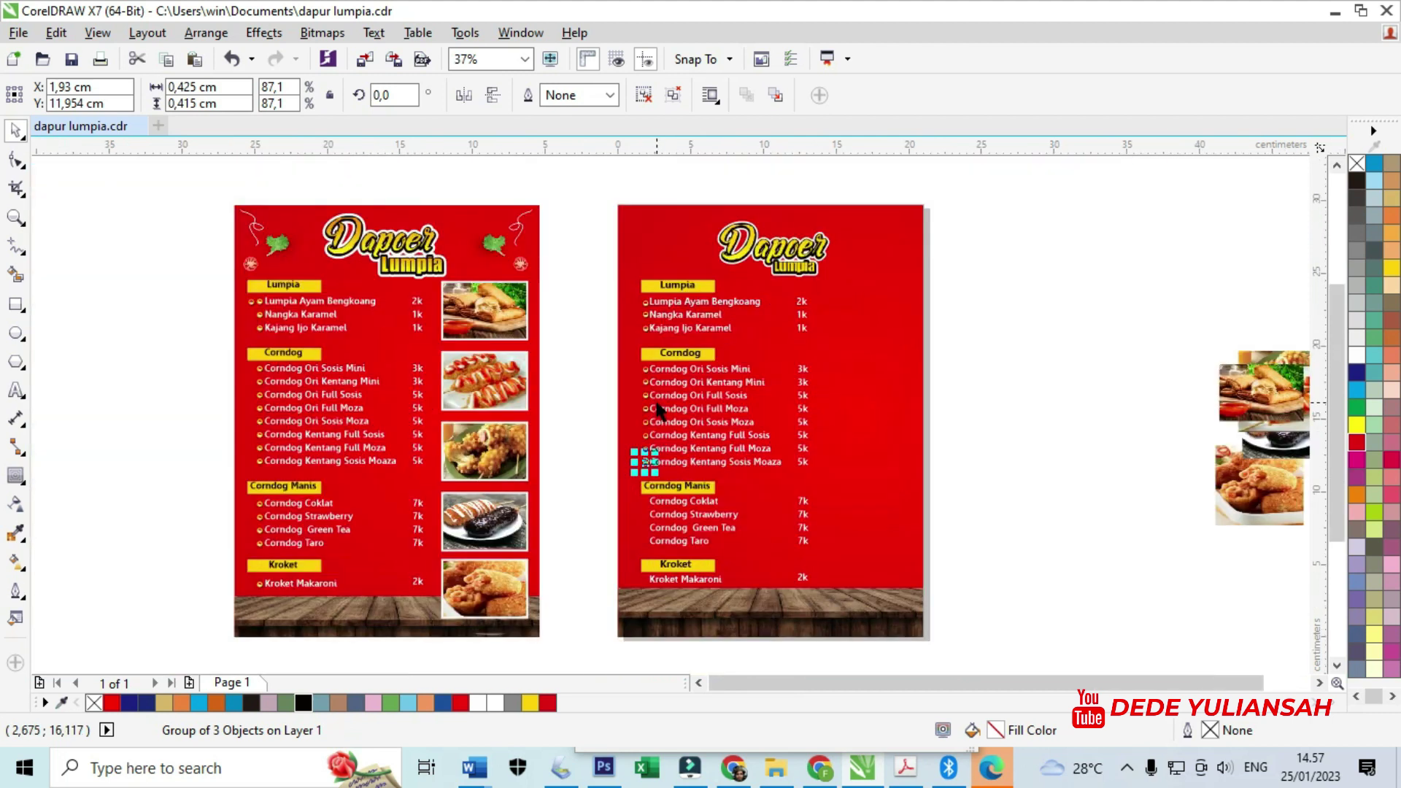
# Copy the bullet before each of the four Corndog Manis items, from Corndog Coklat to Corndog Taro
pyautogui.scroll(1, 655, 570)
pyautogui.moveTo(633, 361); pyautogui.dragTo(619, 521)
pyautogui.scroll(2, 642, 440)
pyautogui.scroll(-2, 616, 471)
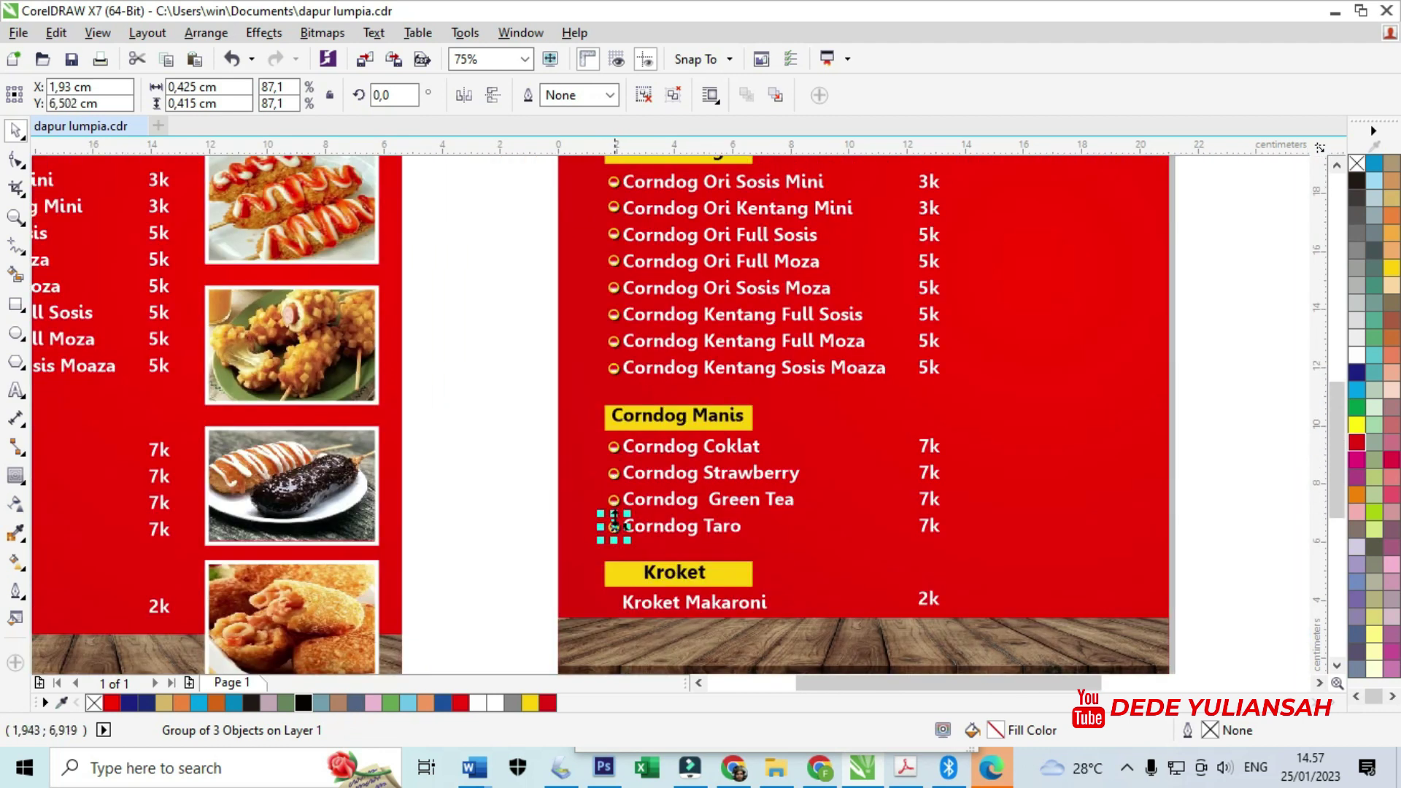
# Copy the bullet before Kroket Makaroni in the Kroket section
pyautogui.scroll(3, 622, 559)
pyautogui.scroll(-2, 589, 322)
pyautogui.moveTo(589, 321); pyautogui.dragTo(608, 480)
pyautogui.scroll(-3, 584, 469)
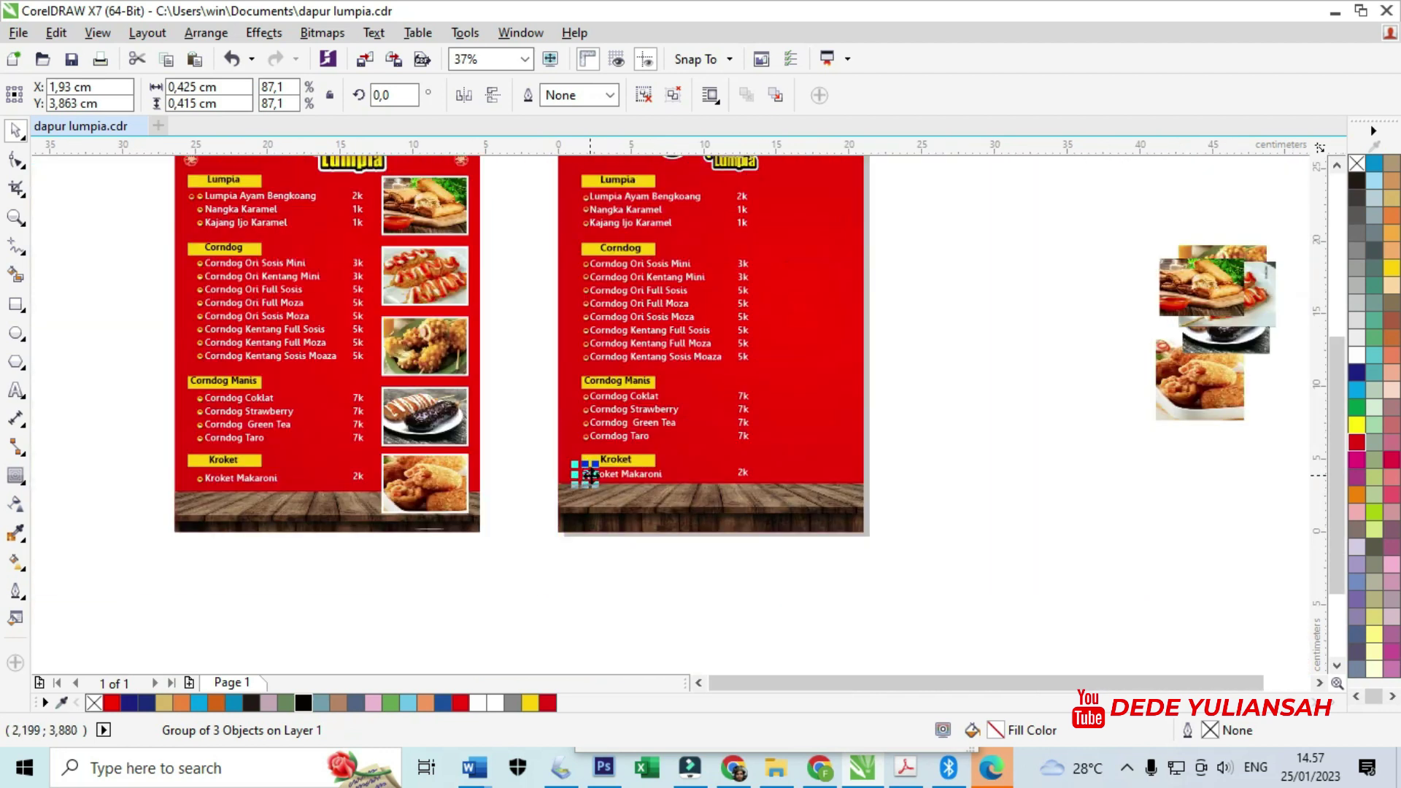
# Draw a rectangle about 5.9 by 4 cm over the reference's first photo, move it aside, and check that photo frame's outline
pyautogui.scroll(2, 509, 336)
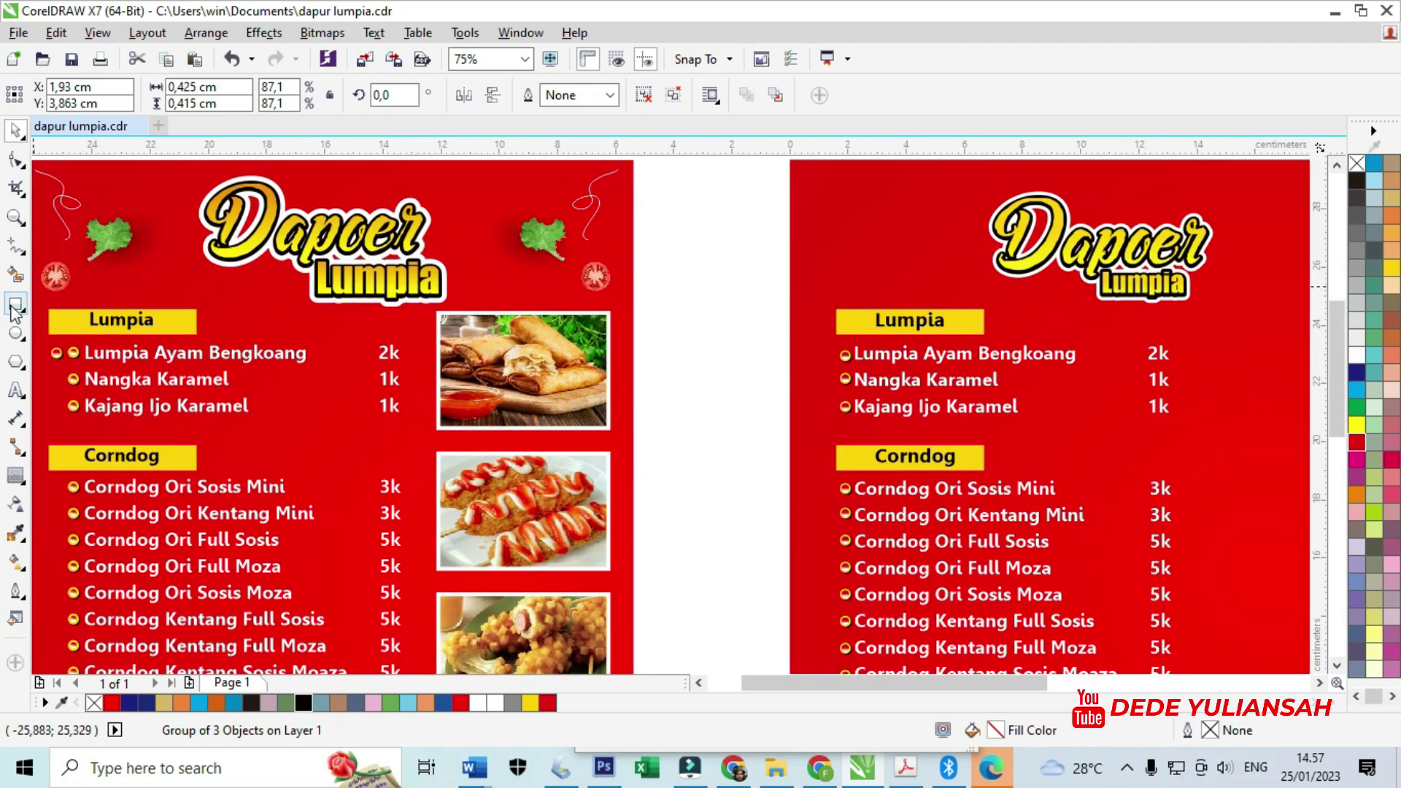
pyautogui.click(15, 305)
pyautogui.scroll(1, 430, 312)
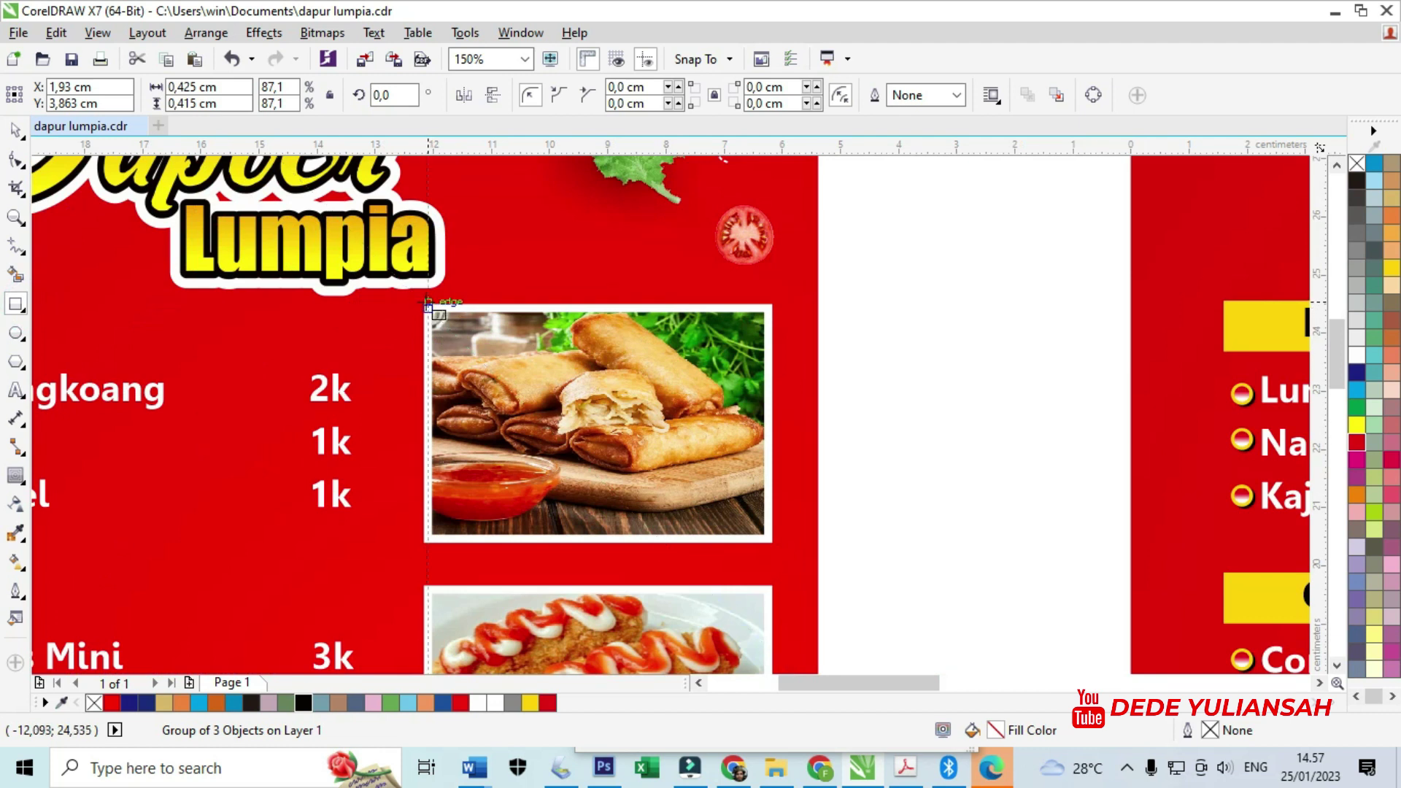
pyautogui.moveTo(423, 304); pyautogui.dragTo(769, 540)
pyautogui.click(17, 128)
pyautogui.moveTo(597, 421); pyautogui.dragTo(818, 441)
pyautogui.click(605, 436)
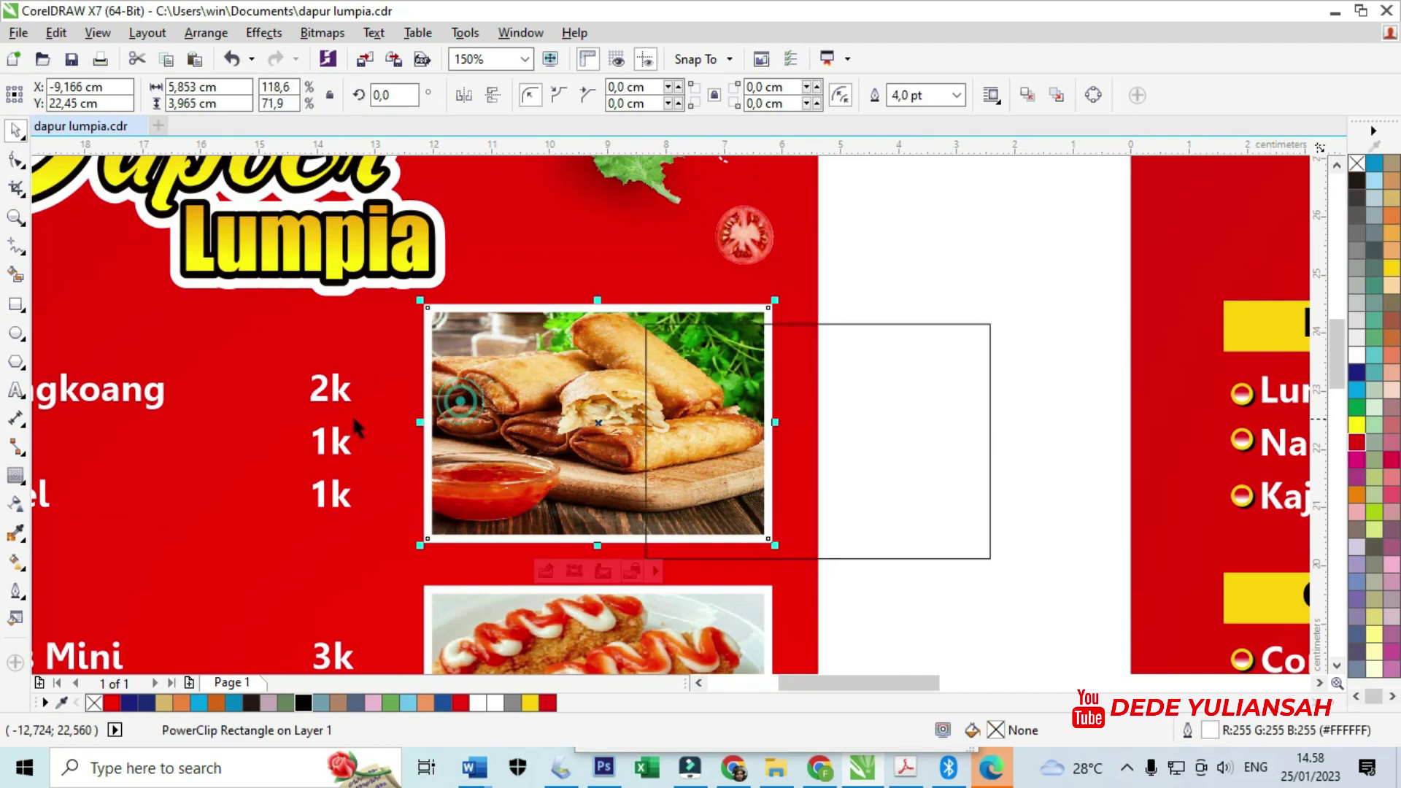
# Move the empty rectangle beside the new poster's Lumpia list and set its outline width to 4 pt
pyautogui.scroll(-3, 279, 412)
pyautogui.scroll(-2, 279, 420)
pyautogui.moveTo(357, 410); pyautogui.dragTo(546, 424)
pyautogui.scroll(3, 504, 415)
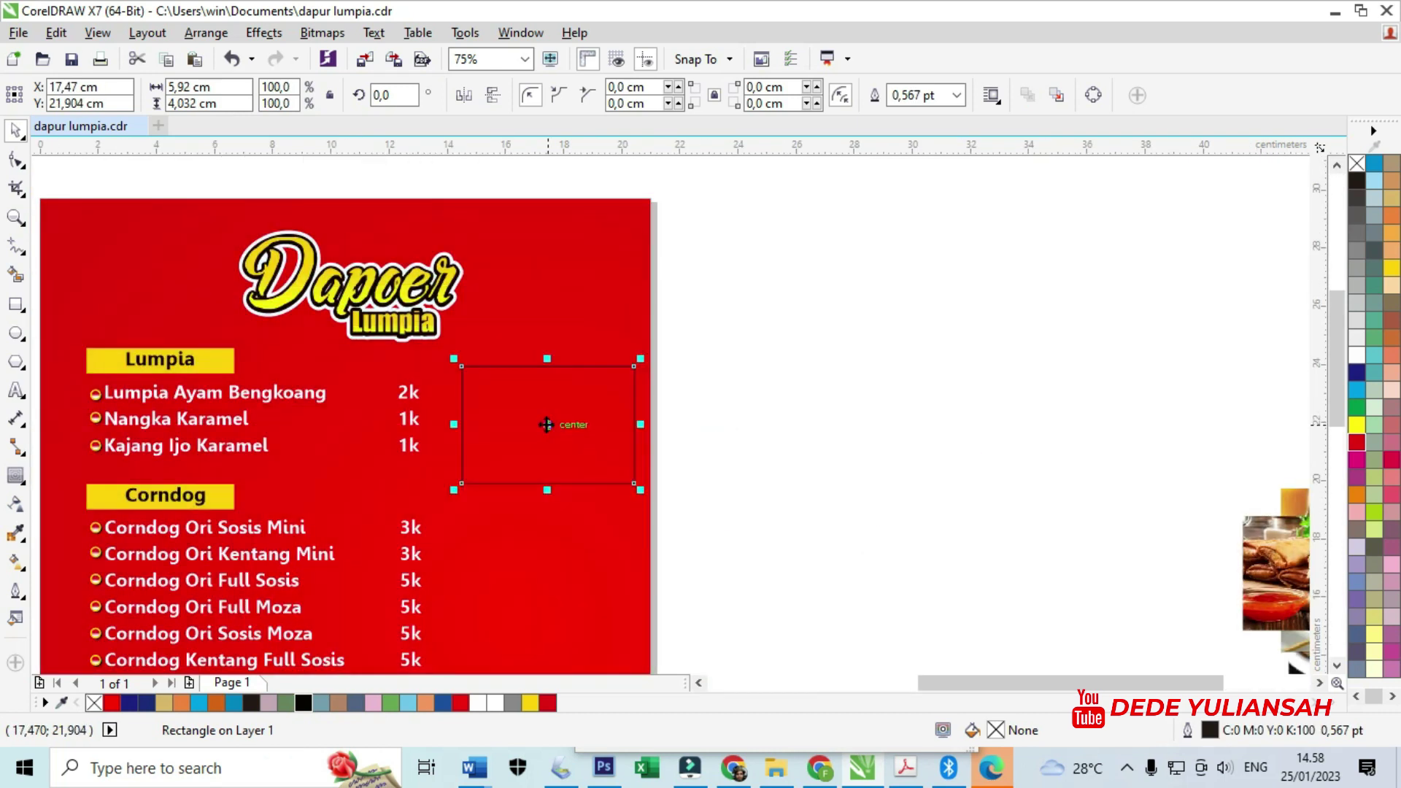
pyautogui.click(957, 95)
pyautogui.click(912, 235)
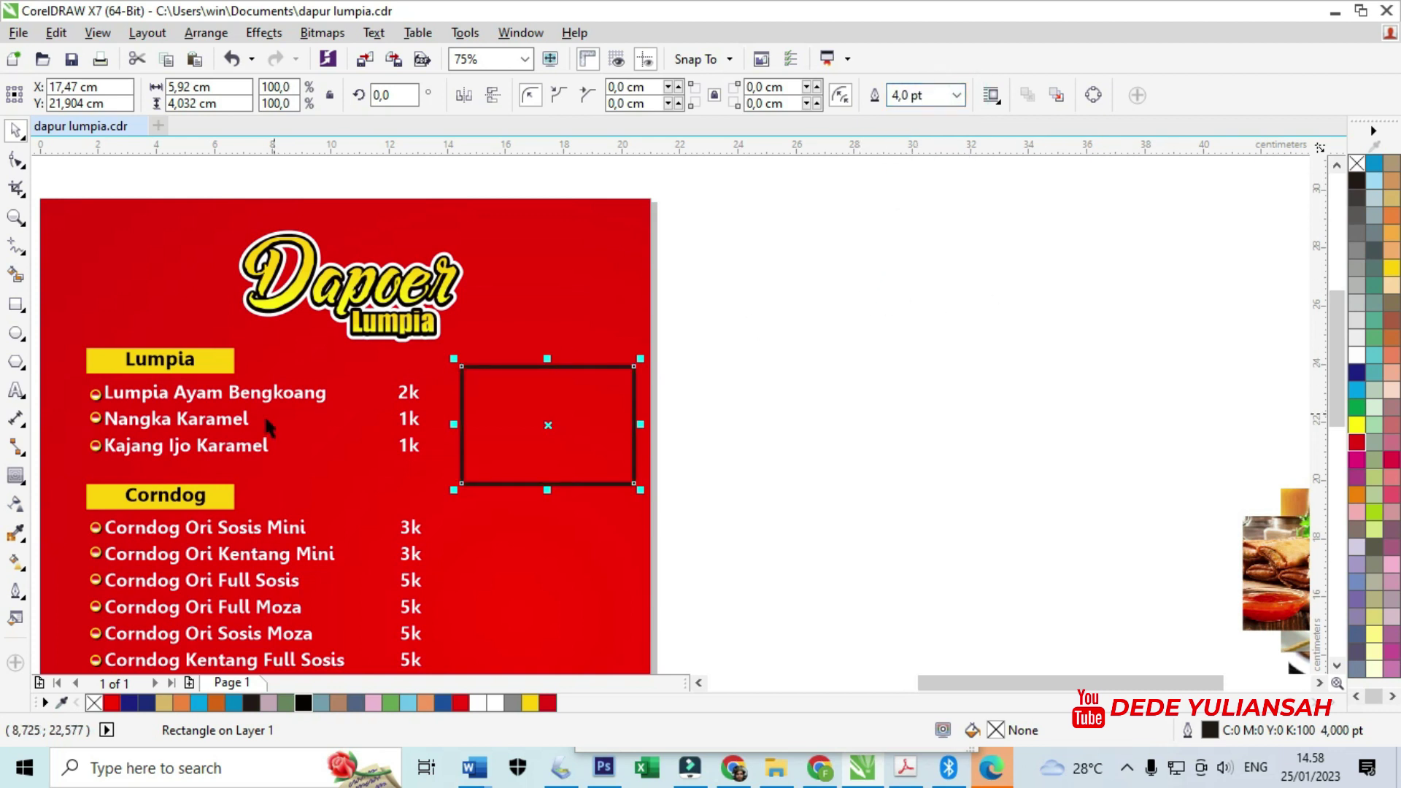
# Sample white with the Color Eyedropper and apply it to the rectangle's outline
pyautogui.click(21, 534)
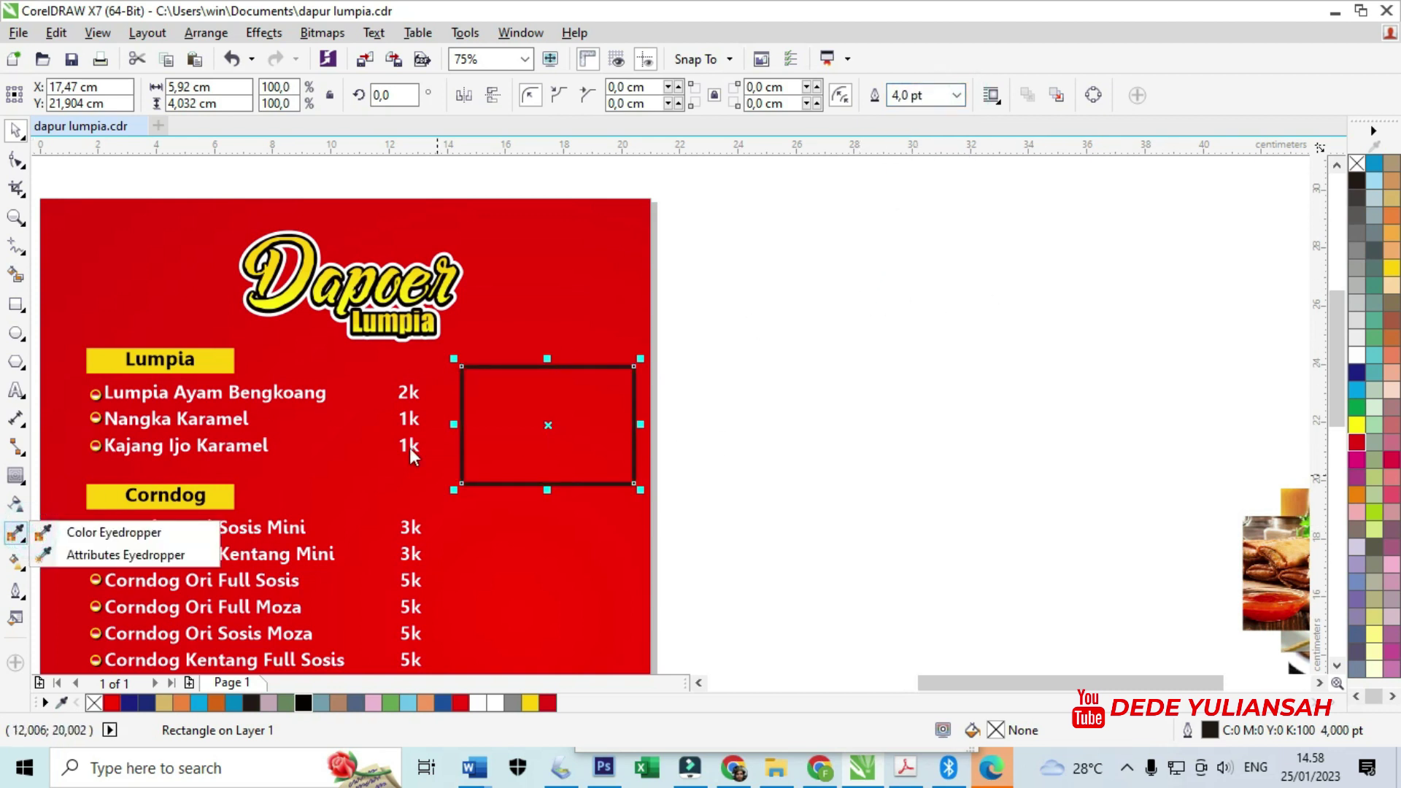
pyautogui.click(87, 531)
pyautogui.click(762, 414)
pyautogui.scroll(3, 535, 380)
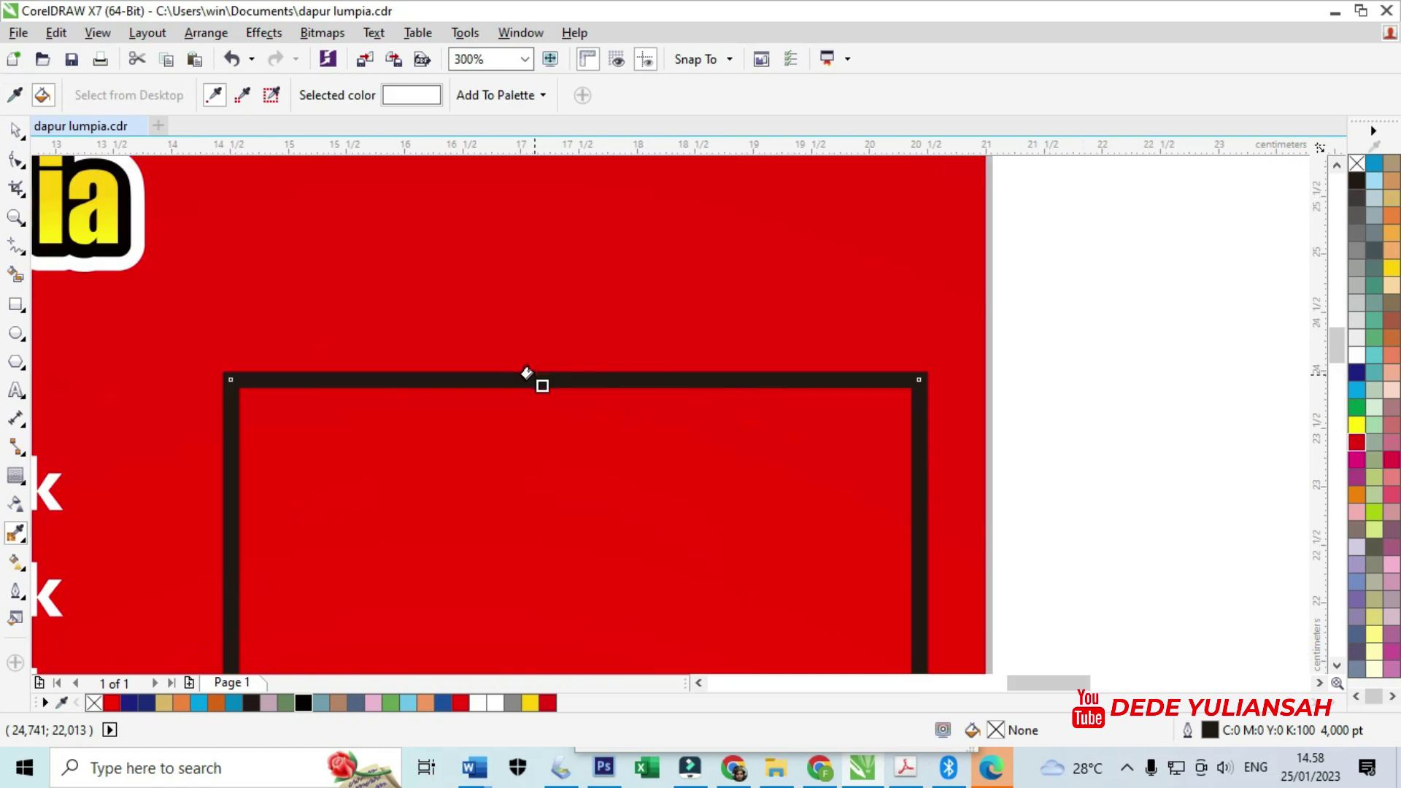
pyautogui.click(535, 380)
pyautogui.scroll(-5, 647, 256)
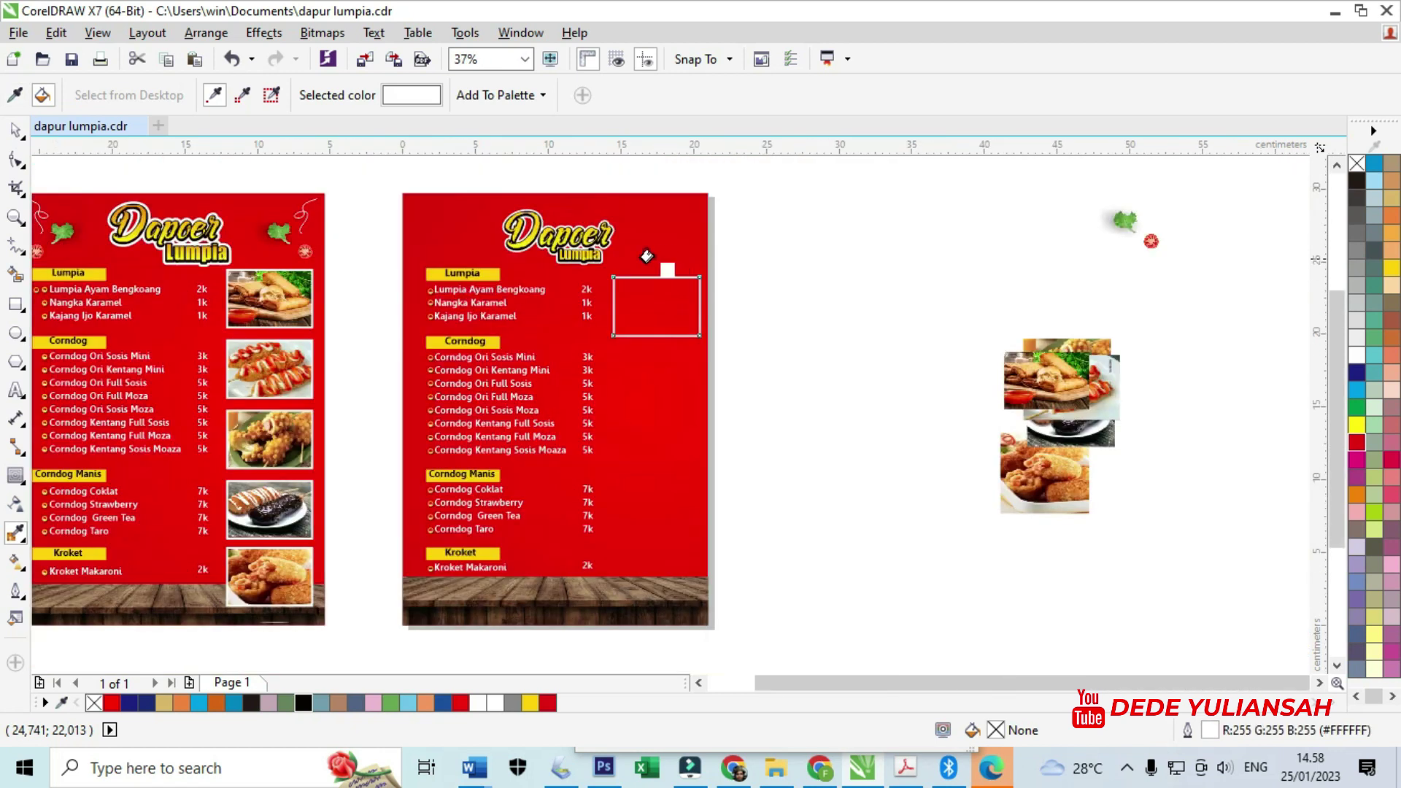
# Duplicate the white frame down the poster's photo column to make five evenly spaced frames ending beside Kroket
pyautogui.click(16, 131)
pyautogui.scroll(2, 661, 315)
pyautogui.moveTo(654, 304); pyautogui.dragTo(651, 625)
pyautogui.scroll(-2, 654, 422)
# Select all five photo frames, move them up slightly together, and deselect
pyautogui.keyDown('shift'); pyautogui.click(649, 556); pyautogui.keyUp('shift')
pyautogui.keyDown('shift'); pyautogui.click(649, 488); pyautogui.keyUp('shift')
pyautogui.keyDown('shift'); pyautogui.click(643, 426); pyautogui.keyUp('shift')
pyautogui.keyDown('shift'); pyautogui.click(642, 352); pyautogui.keyUp('shift')
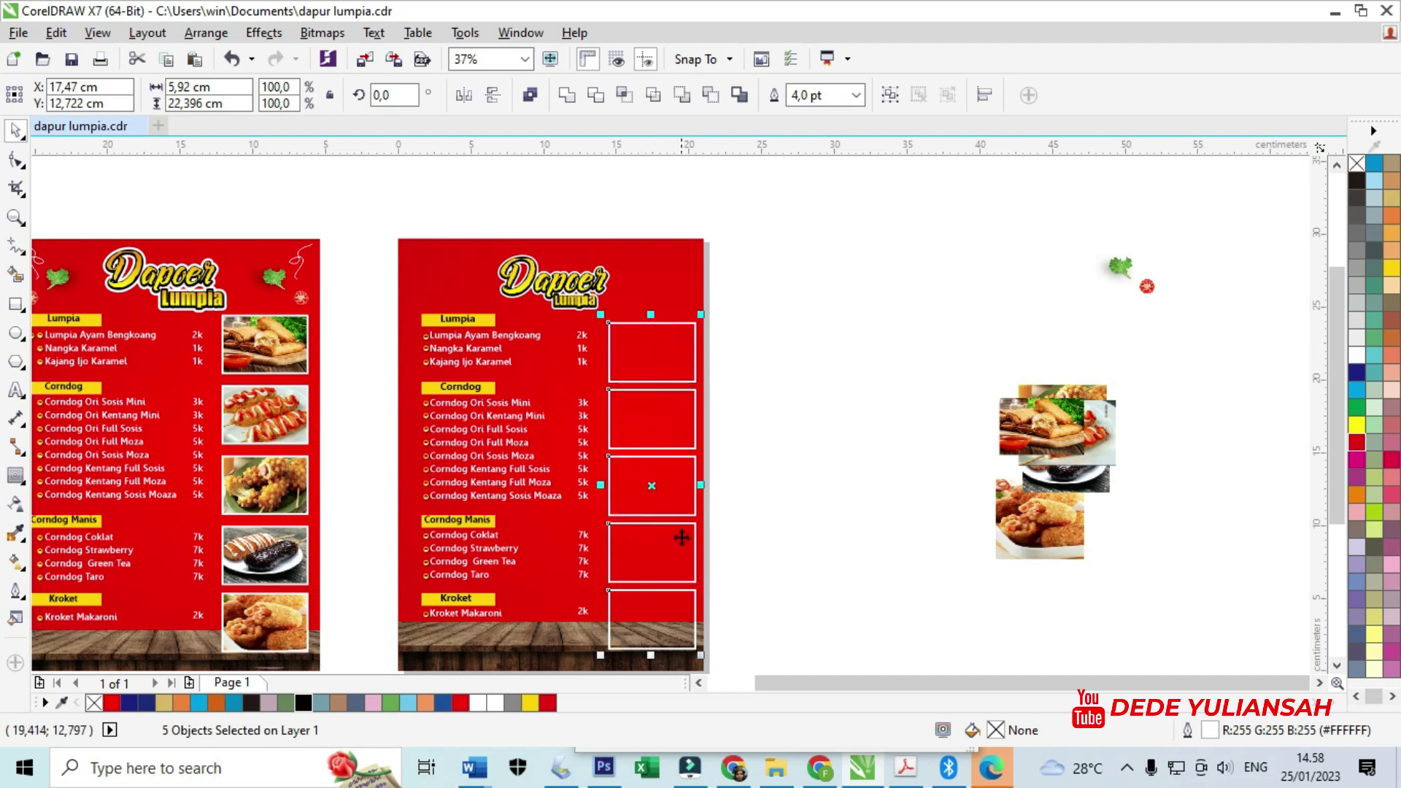
pyautogui.scroll(2, 651, 645)
pyautogui.moveTo(661, 602); pyautogui.dragTo(662, 597)
pyautogui.scroll(-2, 662, 593)
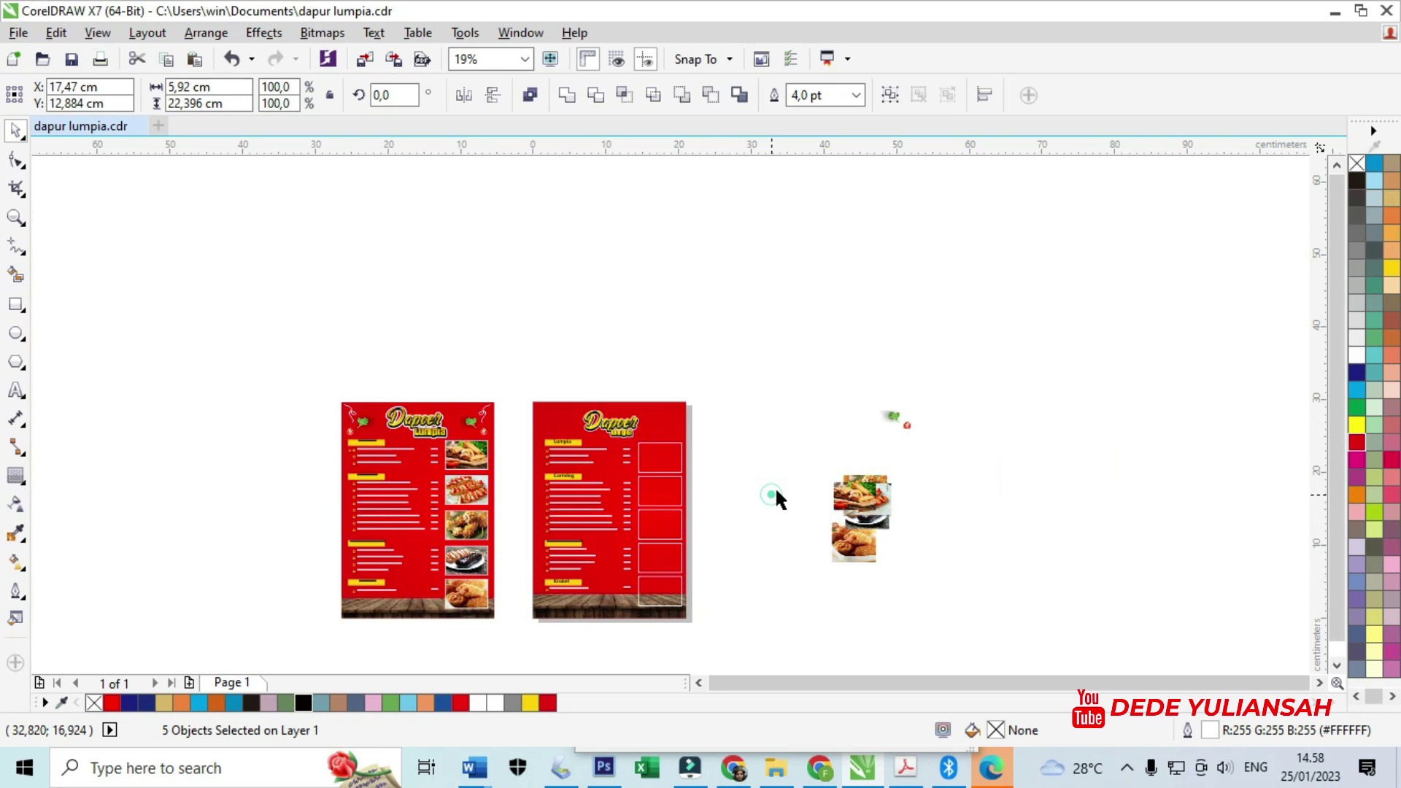
pyautogui.click(777, 494)
# Move the spring roll photo out of the image pile and PowerClip it inside the first frame
pyautogui.scroll(2, 777, 493)
pyautogui.moveTo(879, 489); pyautogui.dragTo(724, 434)
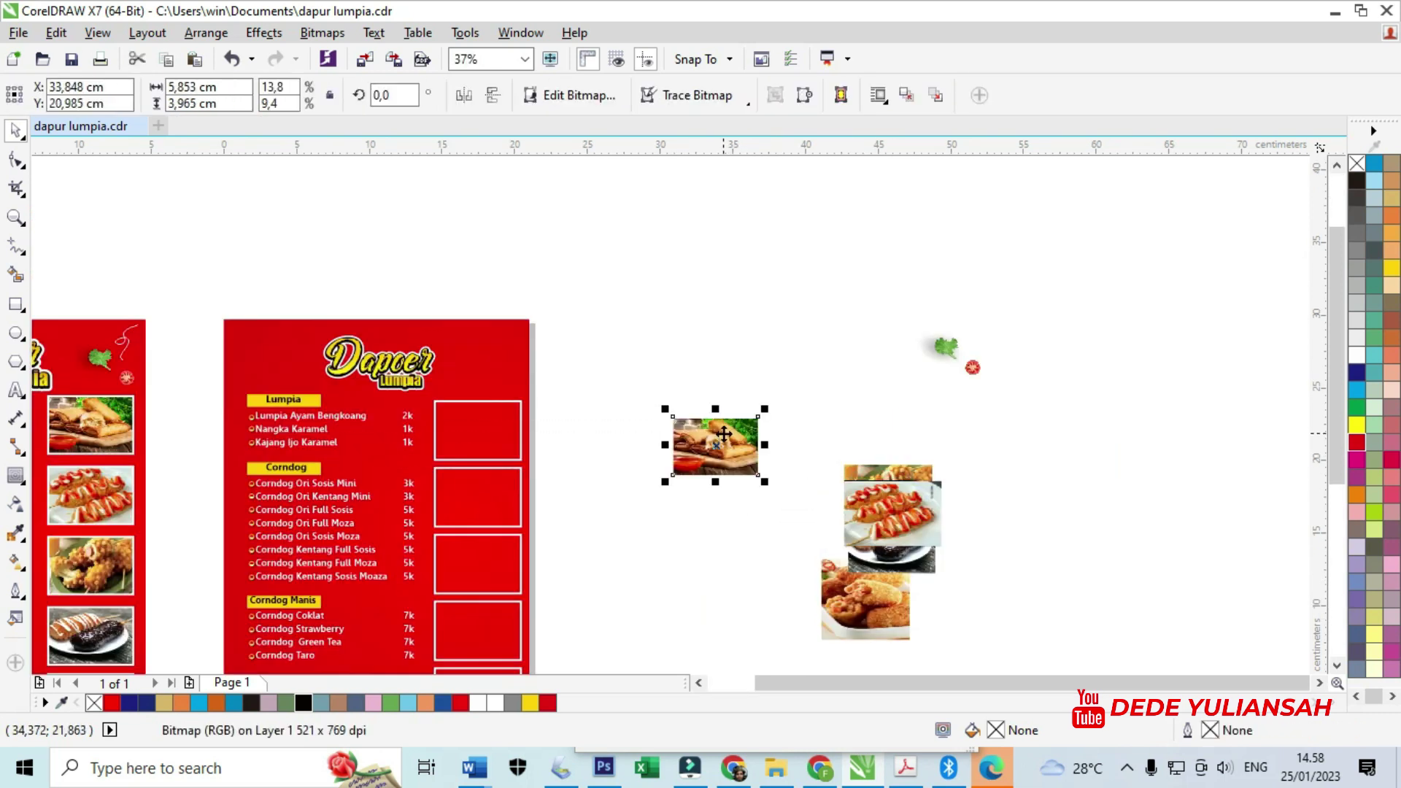
pyautogui.rightClick(724, 434)
pyautogui.click(803, 176)
pyautogui.click(474, 409)
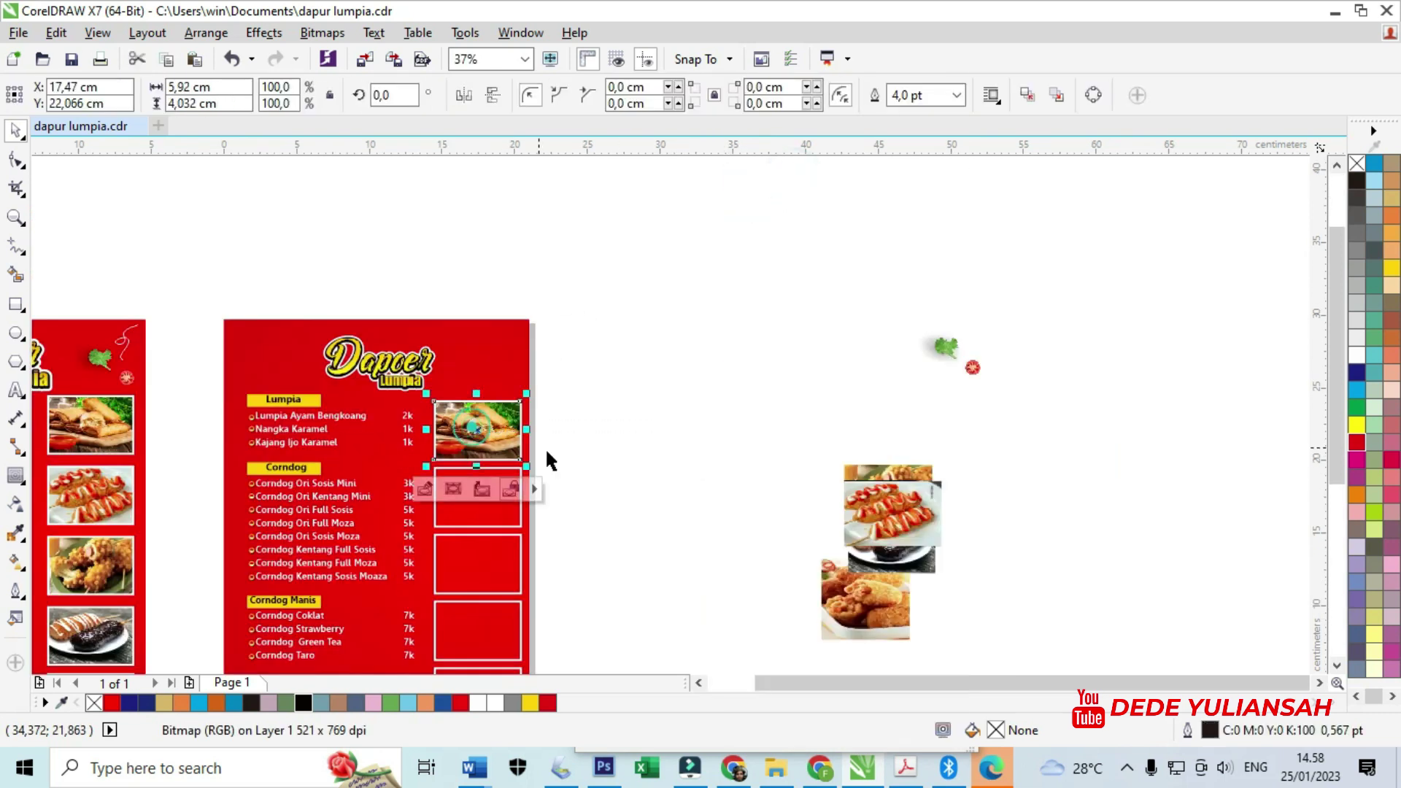
# Separate the sauce-topped corndog photo from the pile and PowerClip it inside the second frame
pyautogui.moveTo(891, 512); pyautogui.dragTo(721, 513)
pyautogui.rightClick(719, 512)
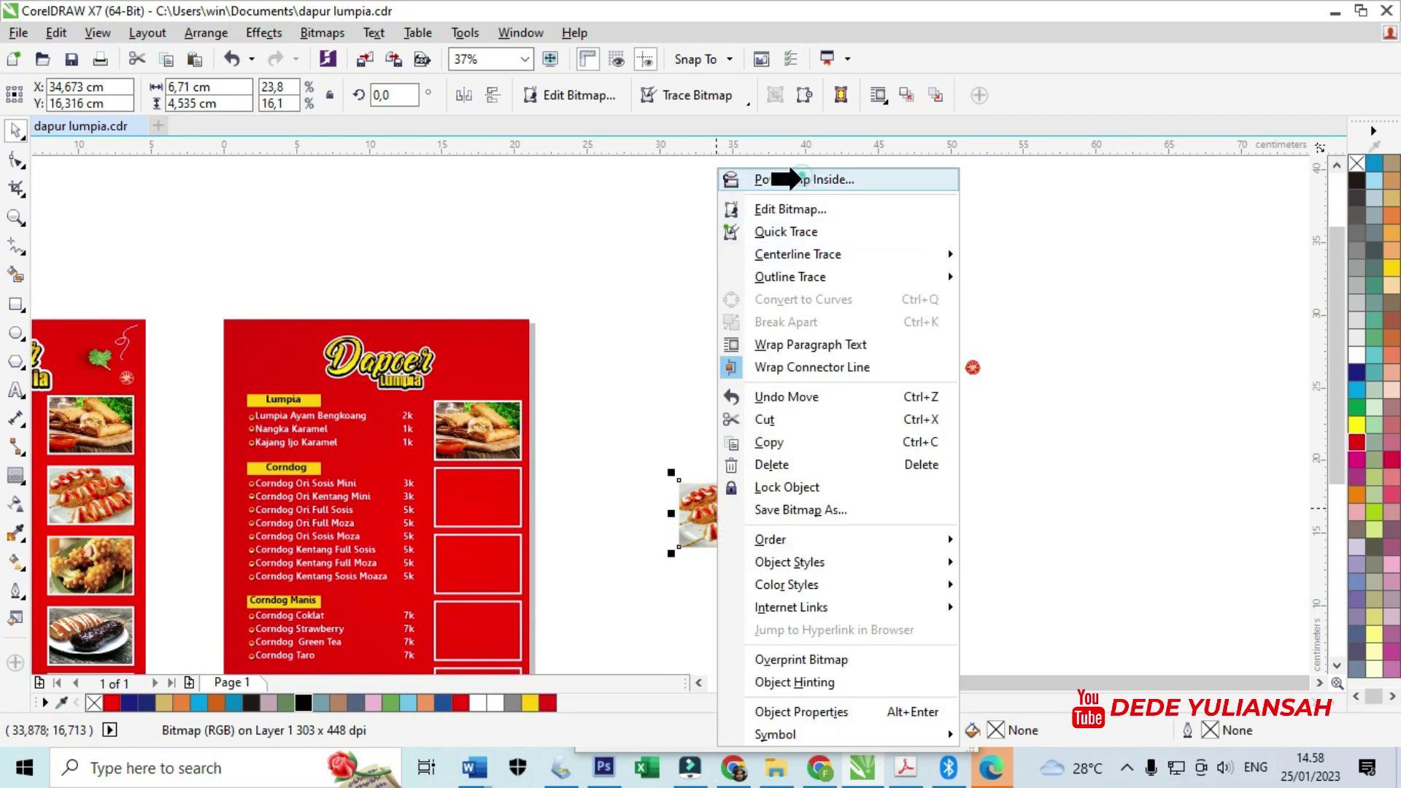
pyautogui.click(800, 179)
pyautogui.click(463, 492)
# Separate the potato-coated corndog photo and PowerClip it inside the third frame
pyautogui.moveTo(885, 504); pyautogui.dragTo(721, 513)
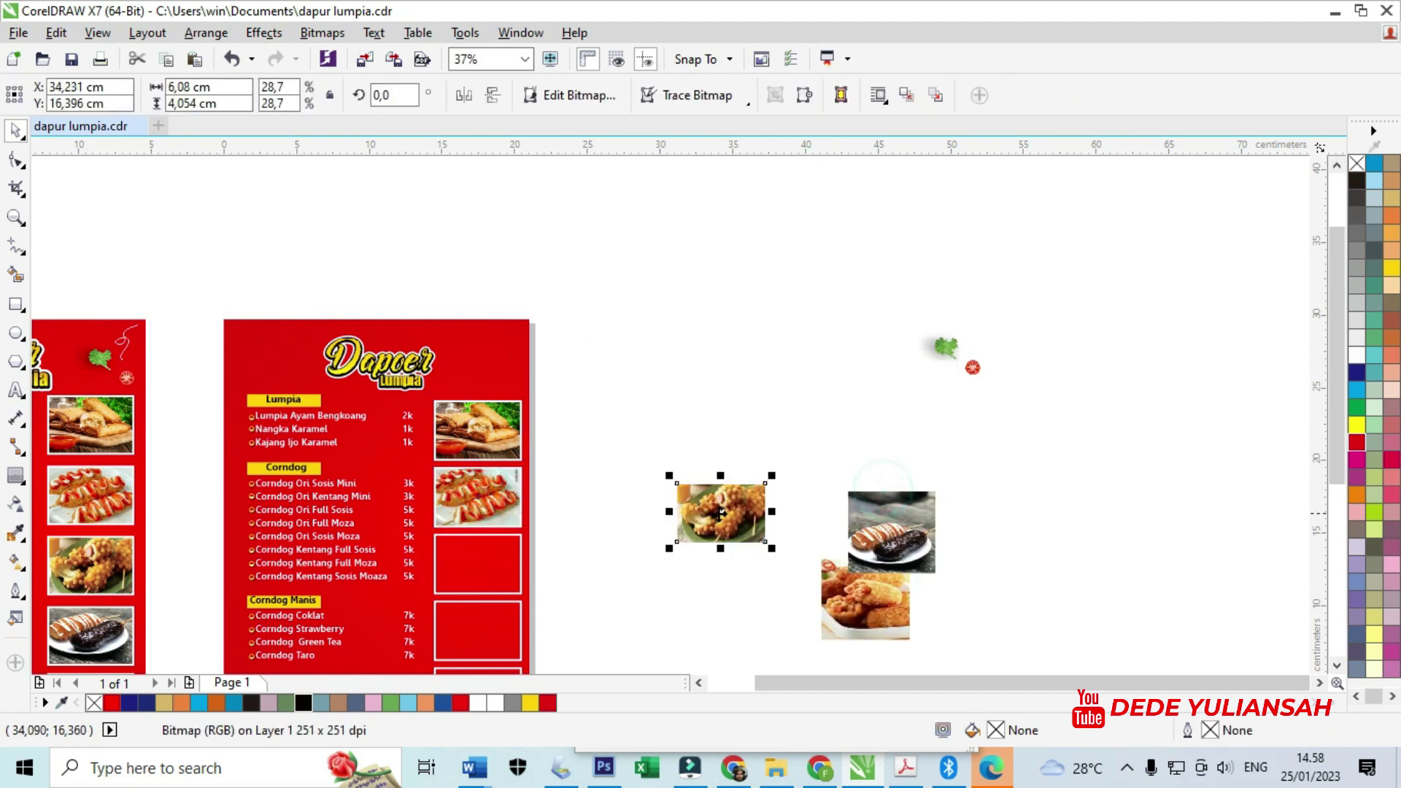
pyautogui.rightClick(721, 513)
pyautogui.click(806, 178)
pyautogui.click(478, 555)
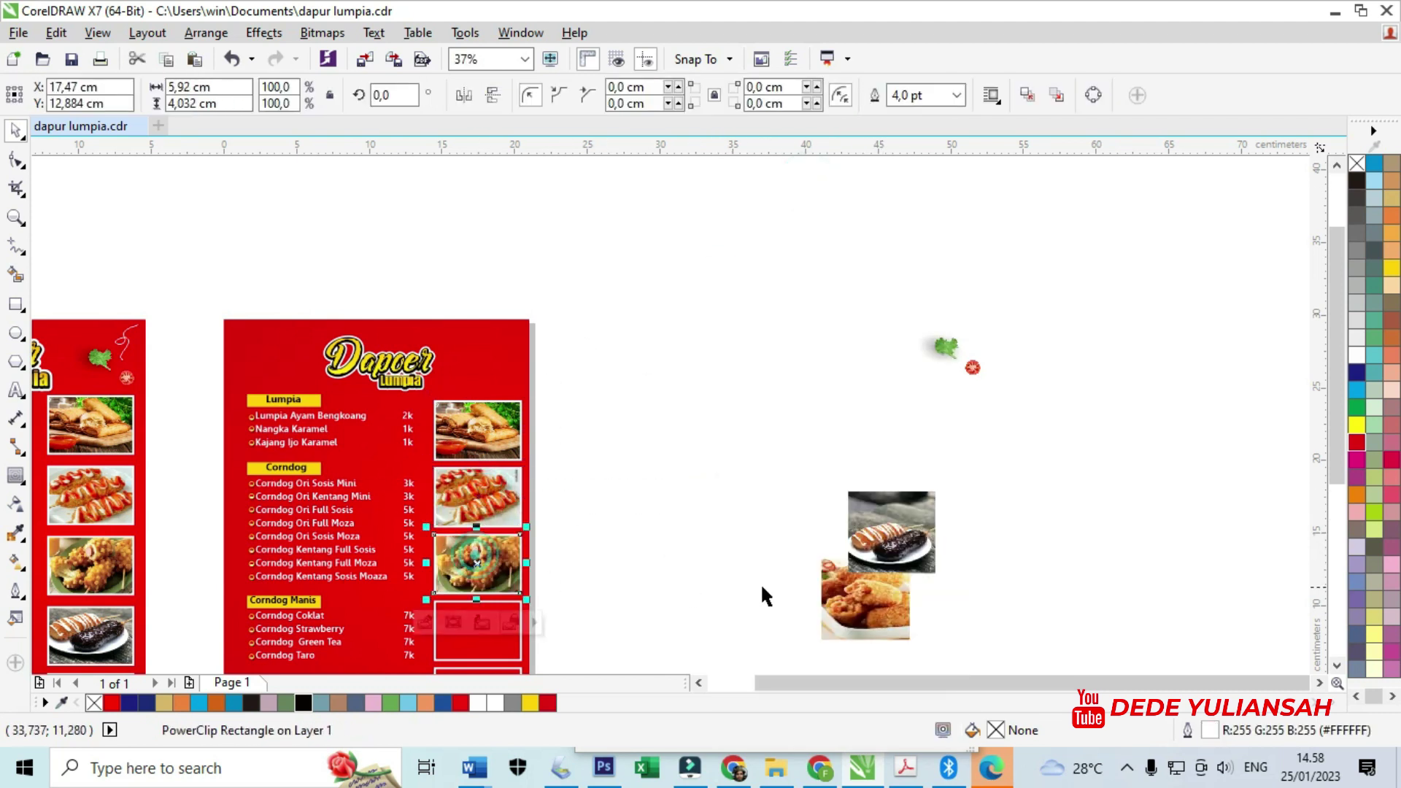
# Separate the chocolate corndog photo and PowerClip it inside the fourth frame beside Corndog Manis
pyautogui.moveTo(894, 546); pyautogui.dragTo(757, 562)
pyautogui.rightClick(748, 559)
pyautogui.click(843, 178)
pyautogui.click(481, 621)
pyautogui.scroll(-2, 600, 476)
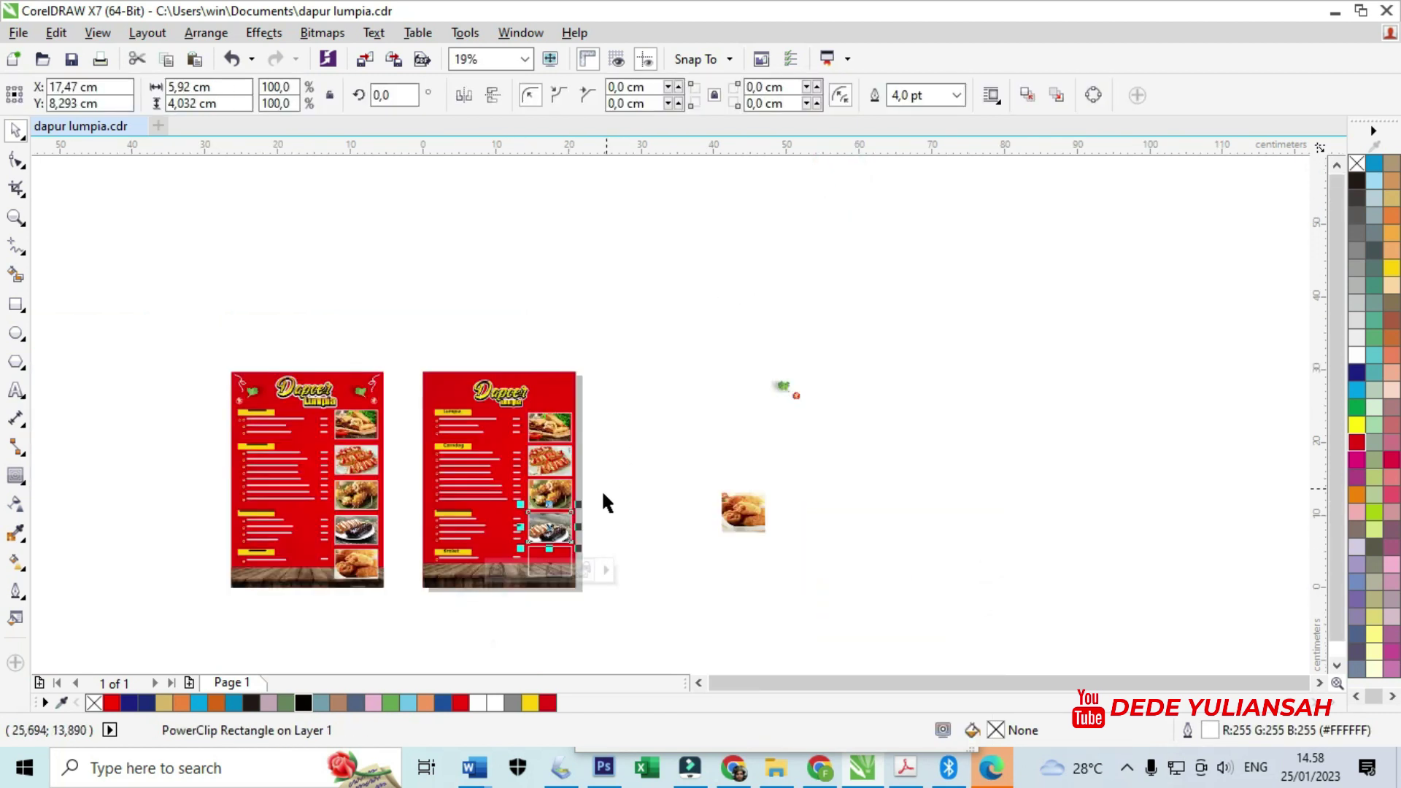
# PowerClip the remaining kroket photo inside the fifth frame beside the Kroket section
pyautogui.scroll(2, 657, 538)
pyautogui.click(952, 478)
pyautogui.rightClick(953, 480)
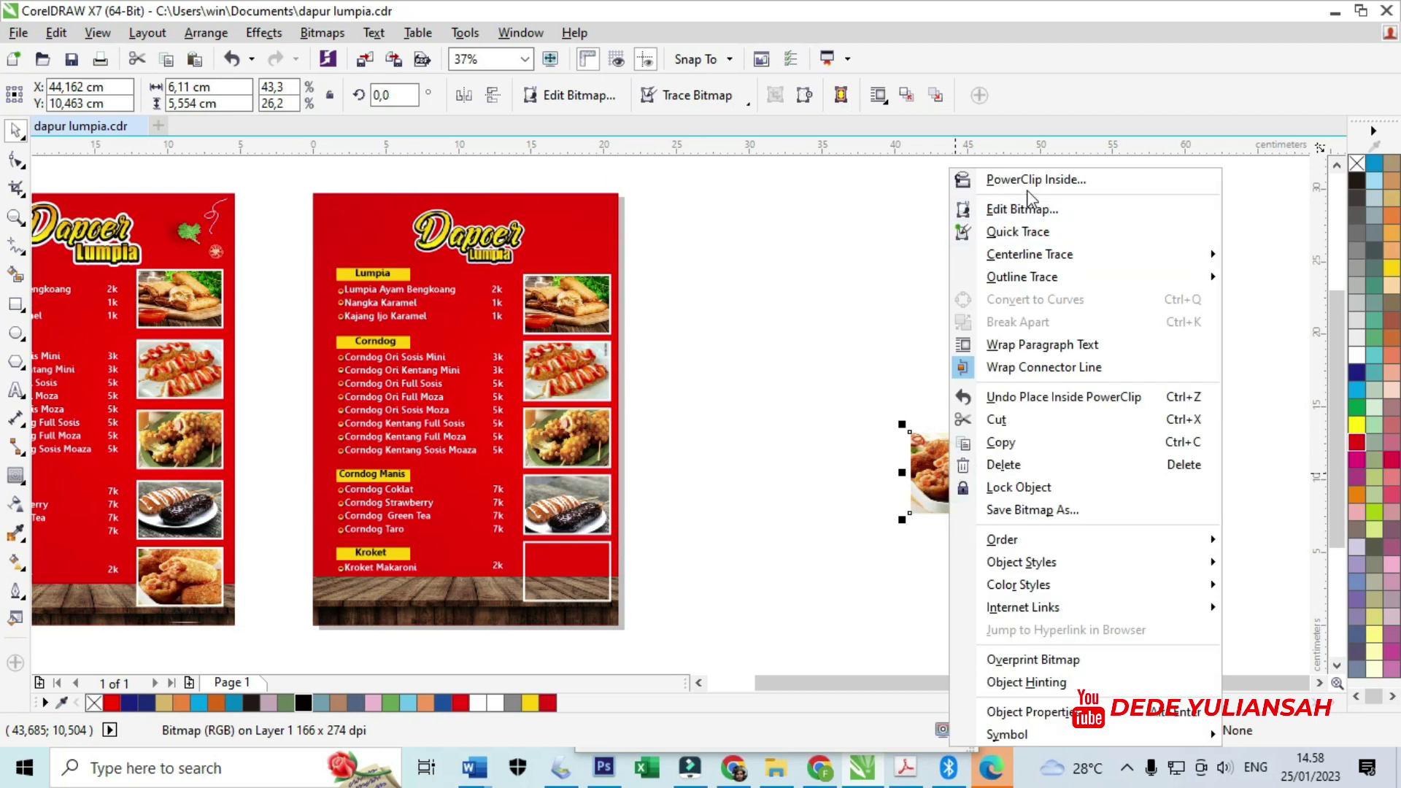
pyautogui.click(1023, 179)
pyautogui.click(554, 575)
# Place the leaf, tomato and dashed-line decoration in the poster's upper right corner and a copy in its upper left corner
pyautogui.scroll(-2, 647, 544)
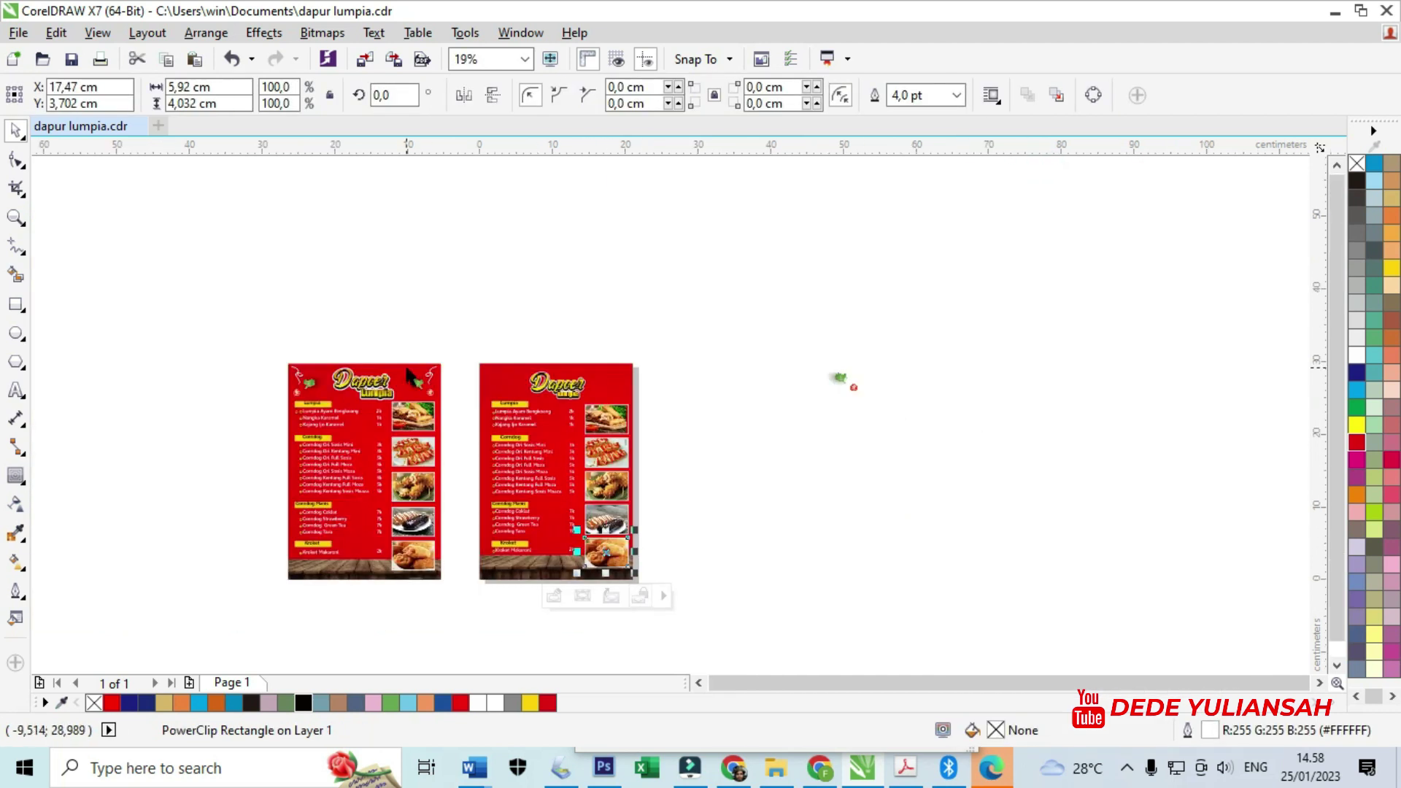
pyautogui.scroll(3, 438, 386)
pyautogui.scroll(-2, 386, 394)
pyautogui.moveTo(759, 322); pyautogui.dragTo(427, 430)
pyautogui.scroll(3, 596, 394)
pyautogui.scroll(-2, 622, 425)
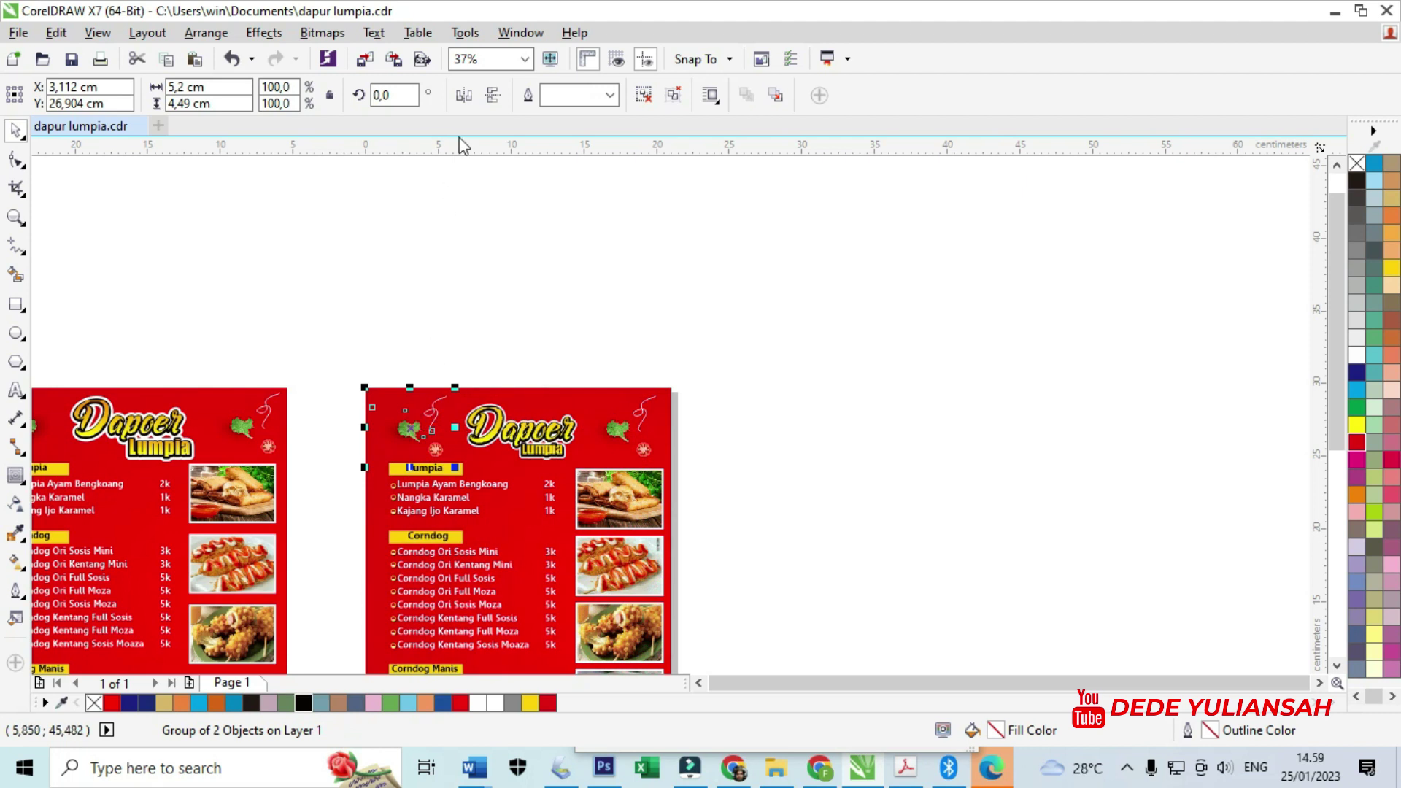
# Mirror the upper left decoration copy horizontally and deselect it
pyautogui.click(476, 94)
pyautogui.scroll(2, 408, 424)
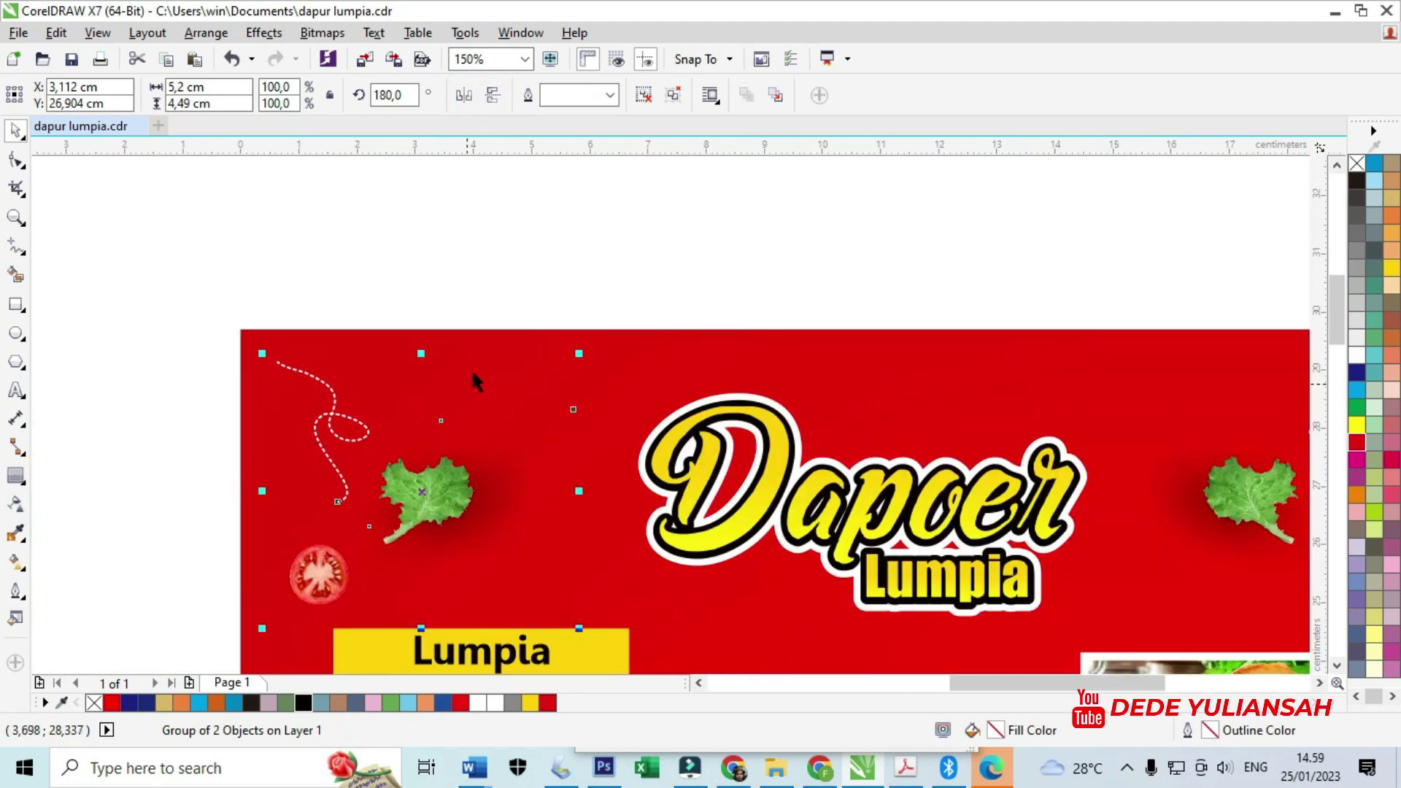
pyautogui.scroll(-3, 476, 381)
pyautogui.click(751, 379)
# Move the entire reference poster close beside the new poster and show both posters together for comparison
pyautogui.moveTo(286, 363); pyautogui.dragTo(482, 562)
pyautogui.scroll(2, 438, 493)
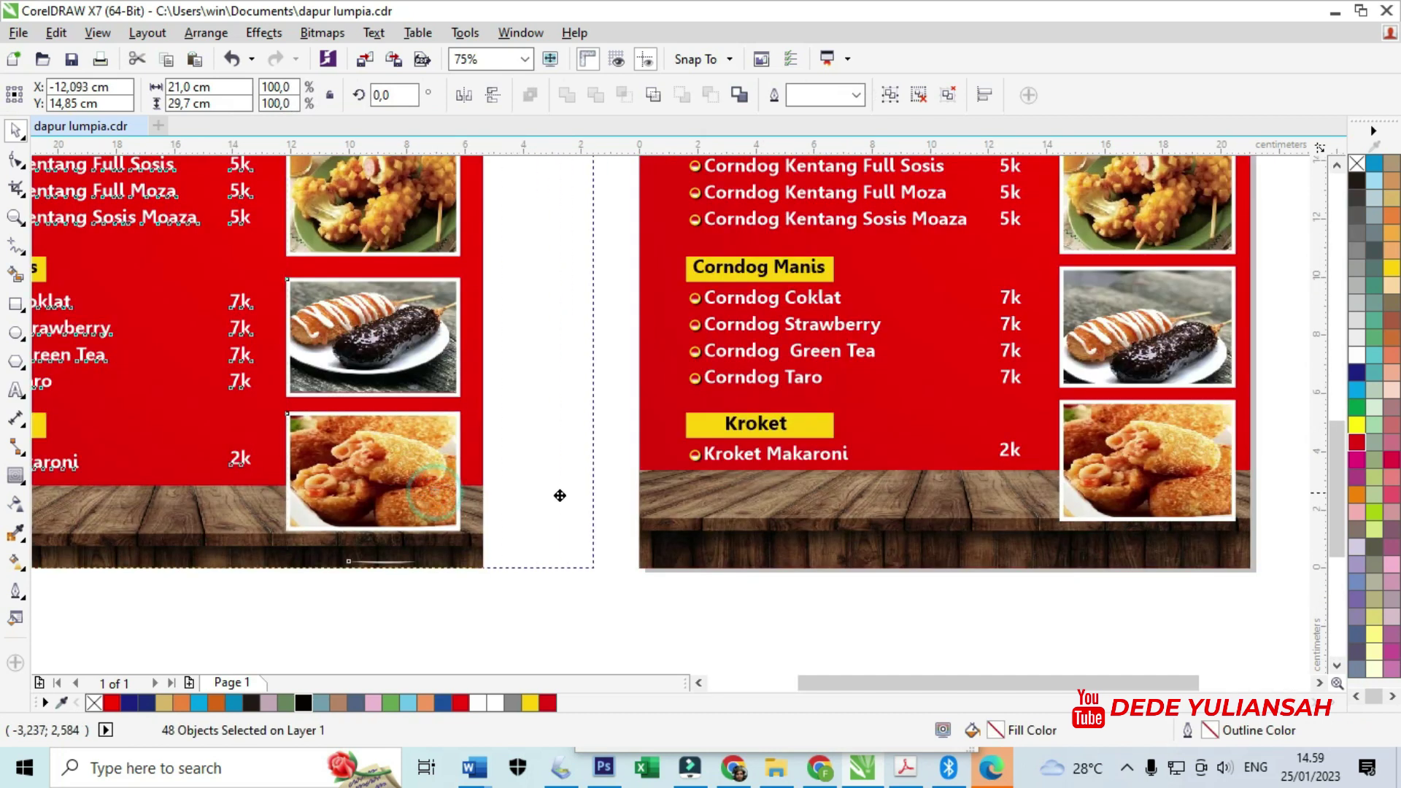
pyautogui.moveTo(560, 495); pyautogui.dragTo(570, 500)
pyautogui.scroll(-2, 560, 512)
pyautogui.click(932, 450)
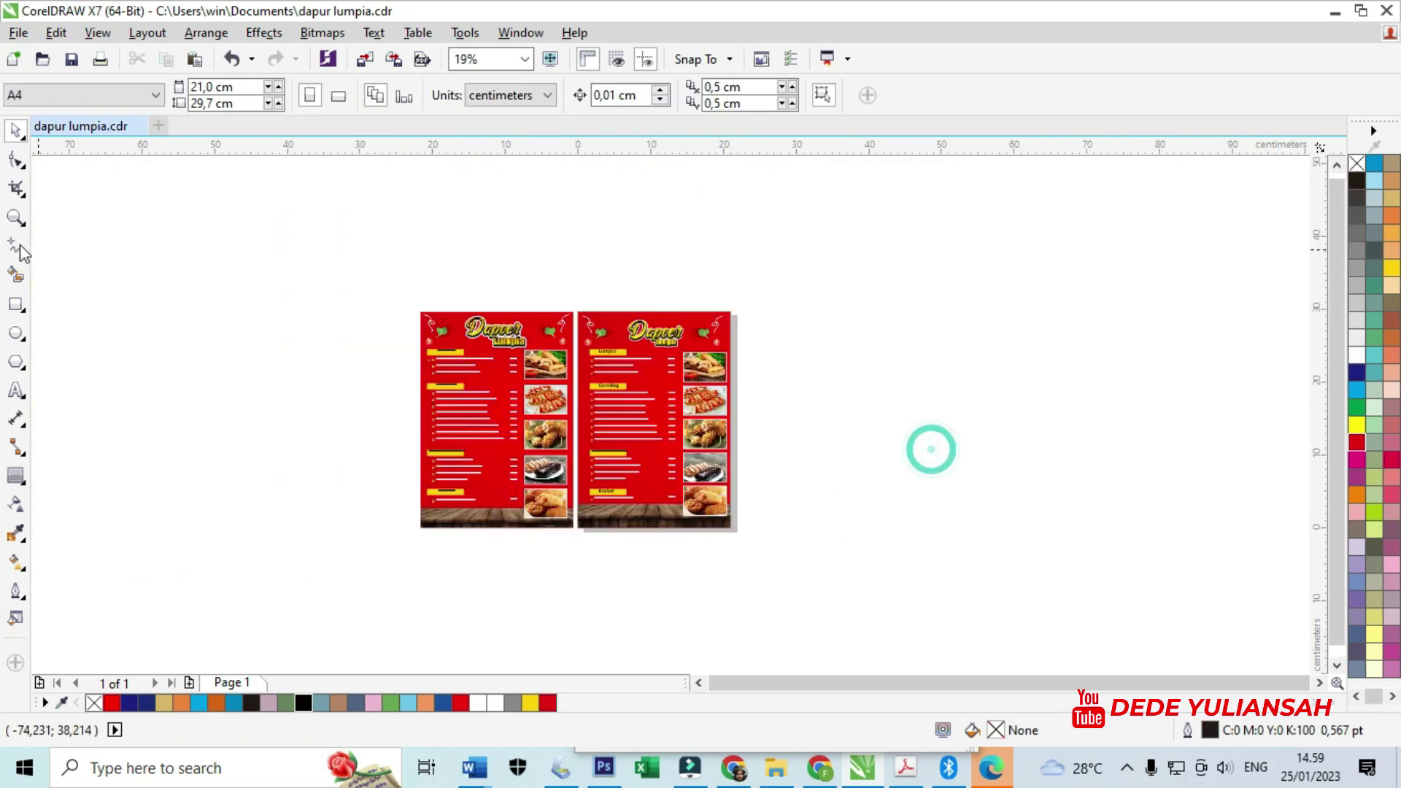
pyautogui.click(15, 216)
pyautogui.moveTo(436, 387); pyautogui.dragTo(782, 579)
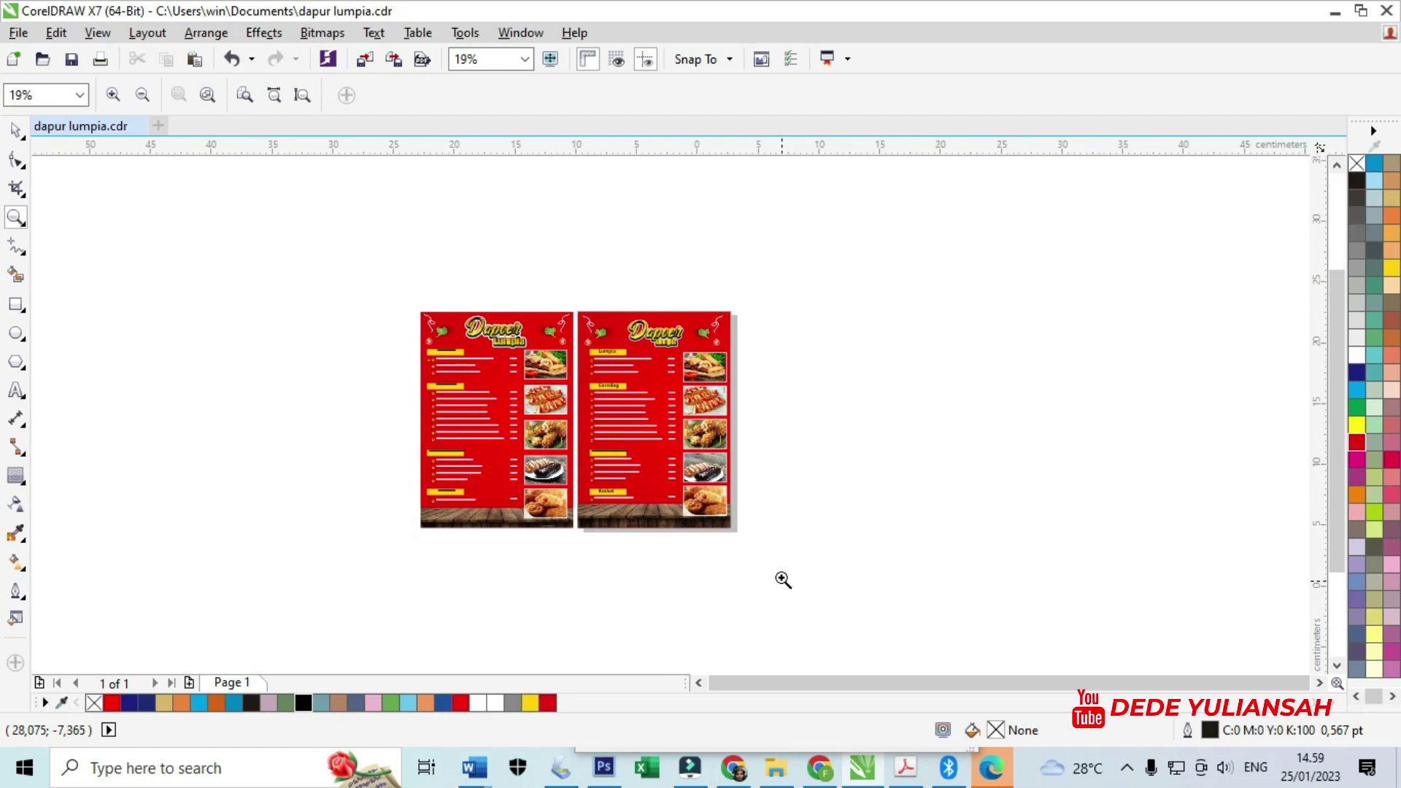
pyautogui.moveTo(421, 211); pyautogui.dragTo(1071, 646)
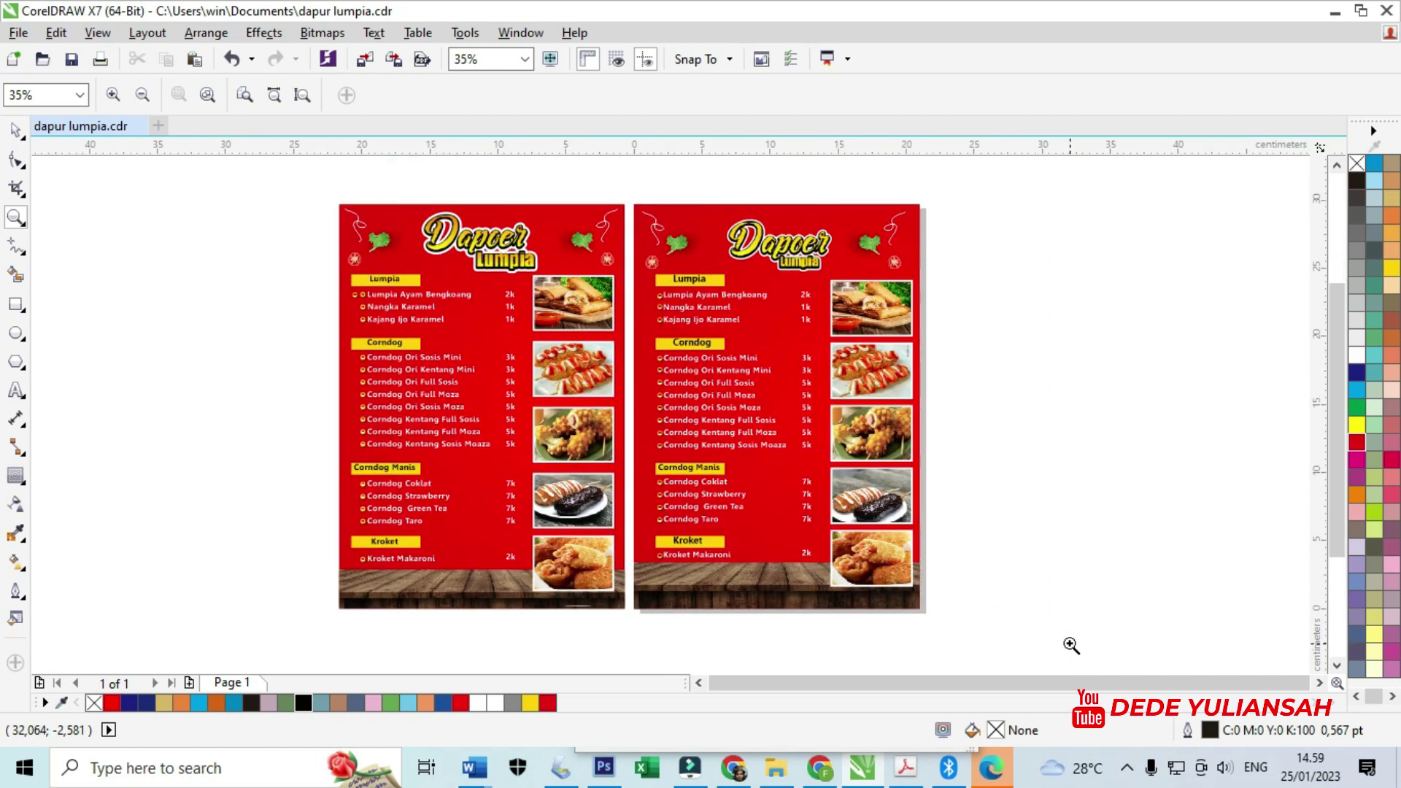